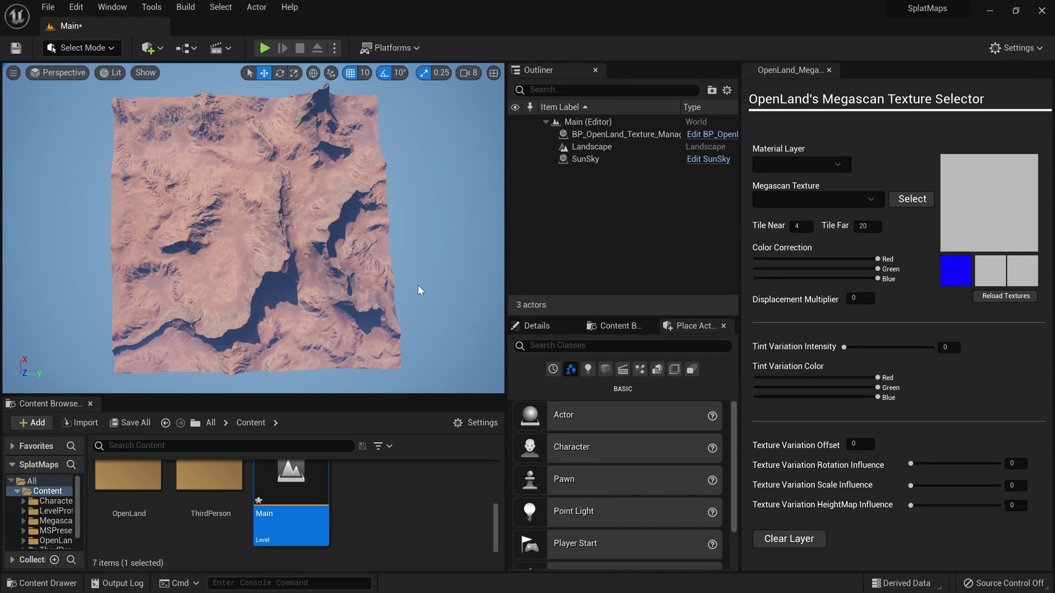
# - Switch to the Photos viewer and examine the dusty_flow.png and dusty_debris.png terrain mask images
pyautogui.press('ctrl+super+Right')
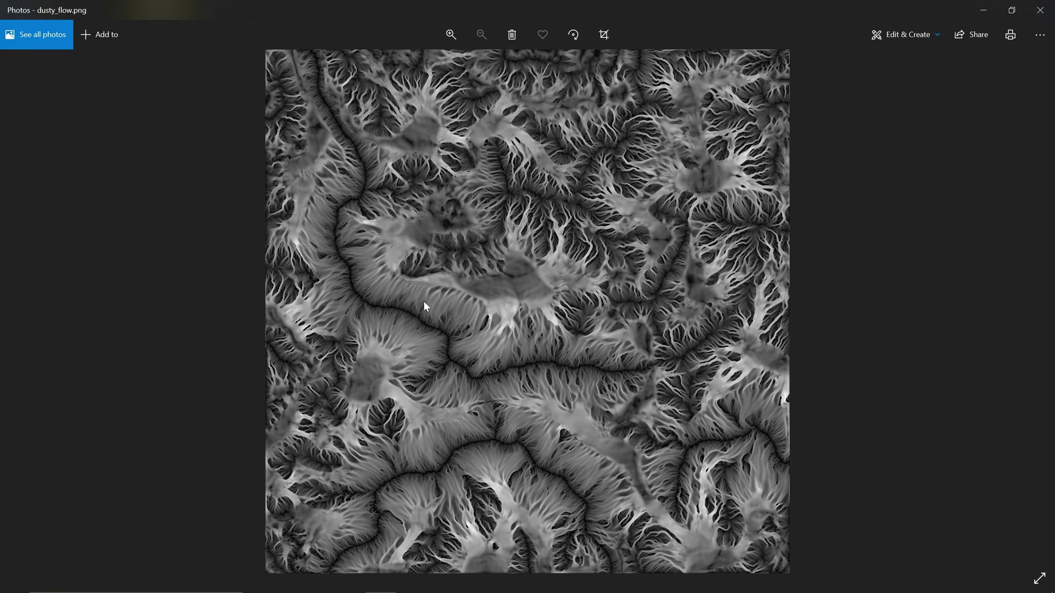
pyautogui.press('Right')
pyautogui.press('Left')
pyautogui.press('Right')
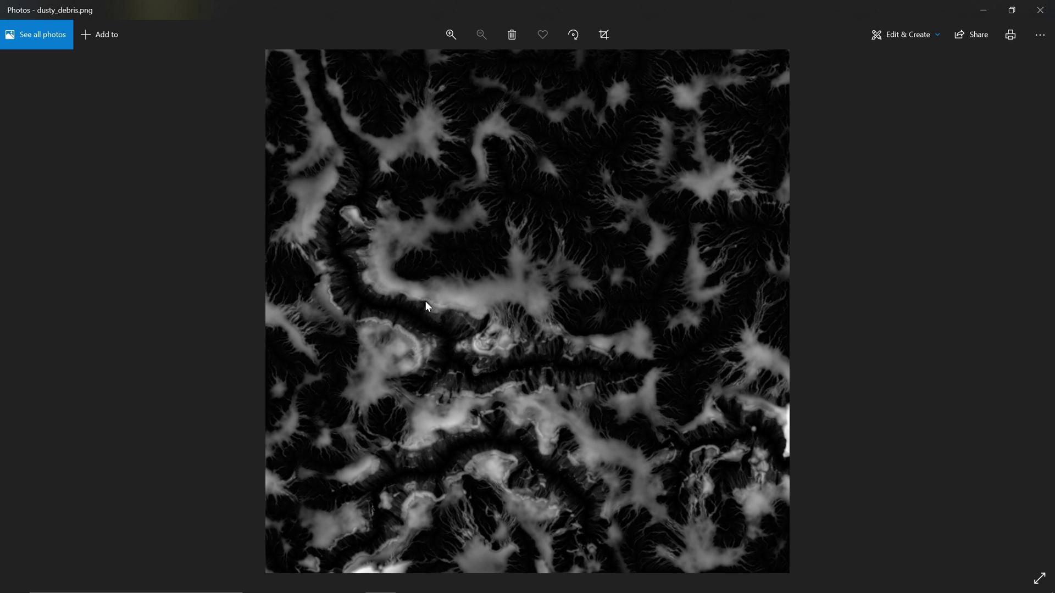
# - Switch to Unreal Editor and play-test the Main level, running the character around to inspect the desert landscape's ground textures up close
pyautogui.hotkey('alt', 'Tab')
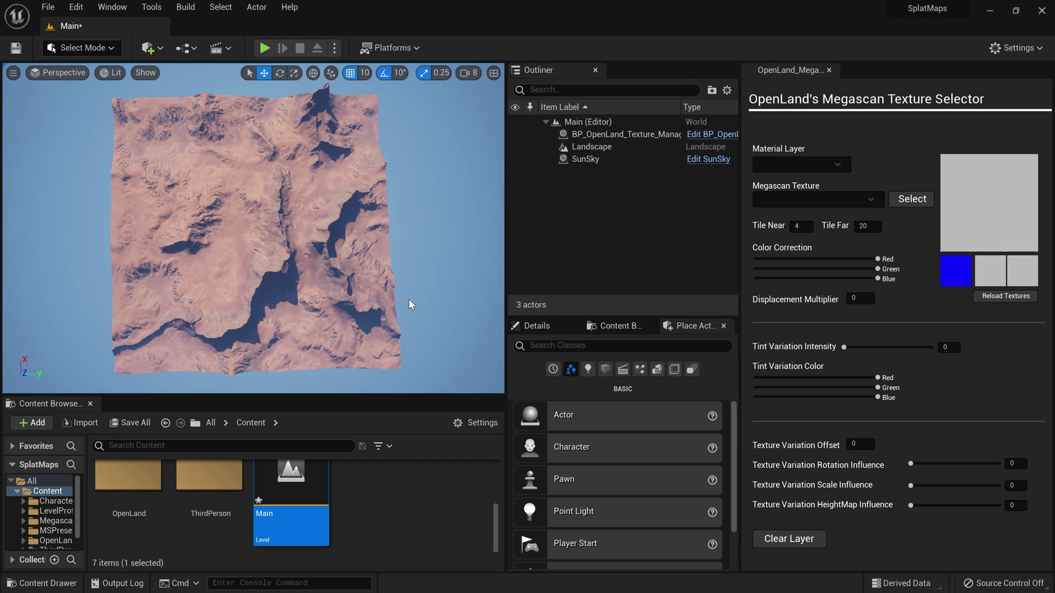
pyautogui.moveTo(393, 262)
pyautogui.mouseDown(button='right')
pyautogui.moveTo(392, 250)
pyautogui.moveTo(392, 270)
pyautogui.mouseUp(button='right')
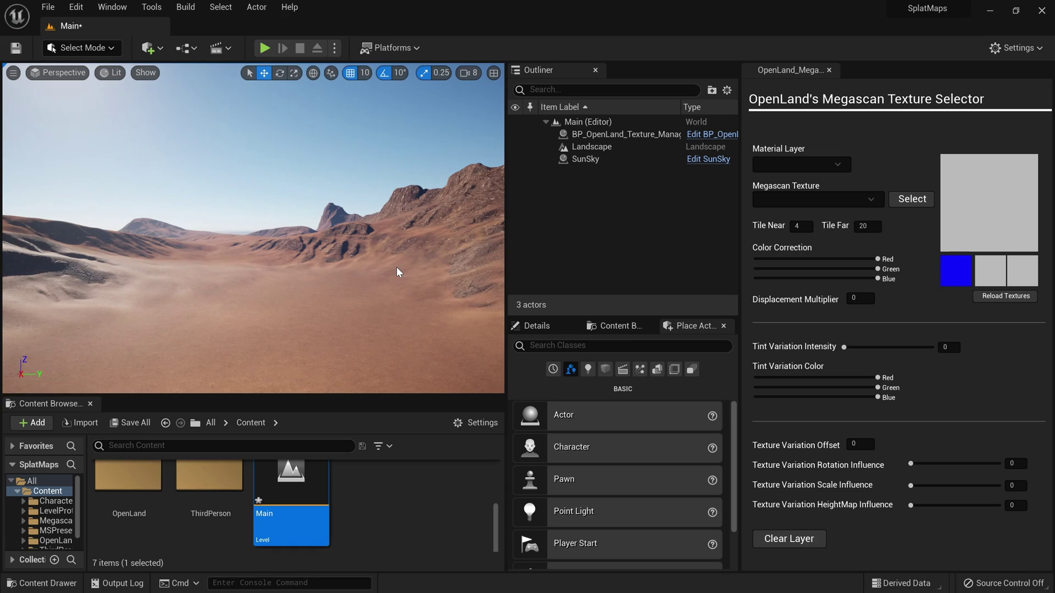
pyautogui.hotkey('alt', 'p')
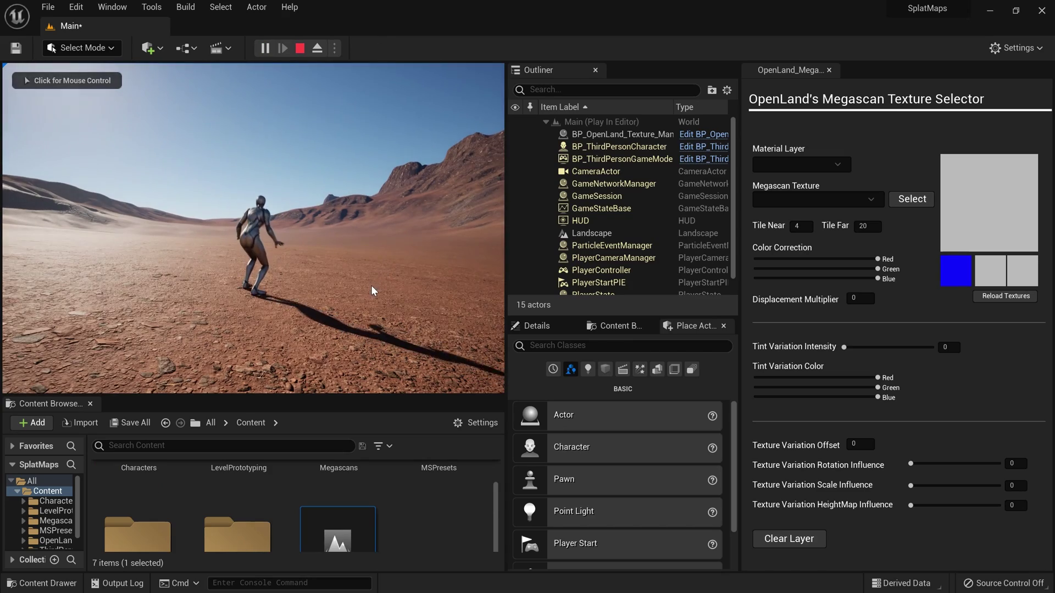
pyautogui.press('w')
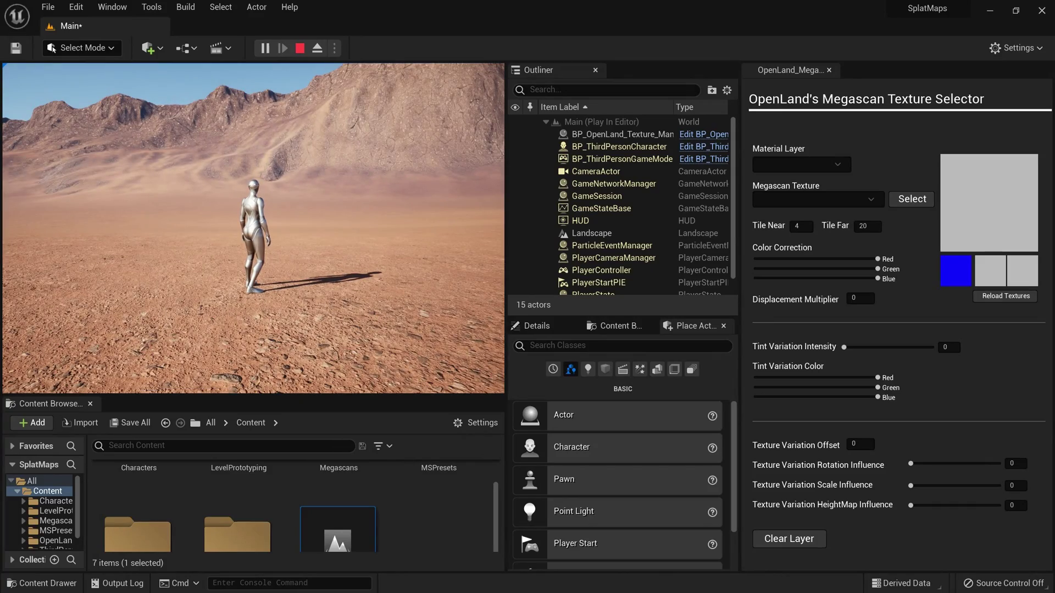
pyautogui.press('s')
pyautogui.press('d')
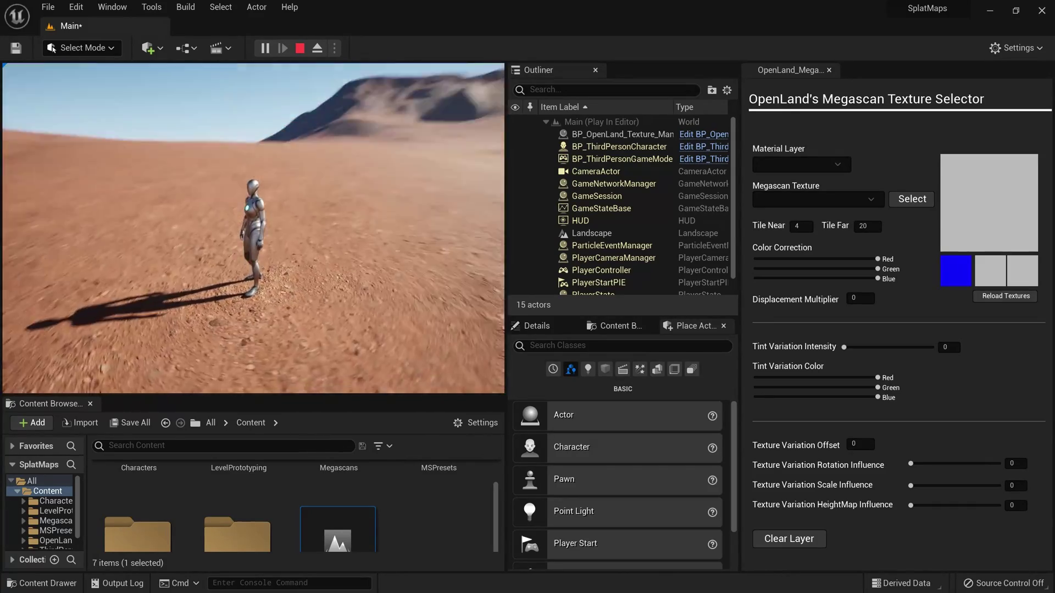
pyautogui.press('w')
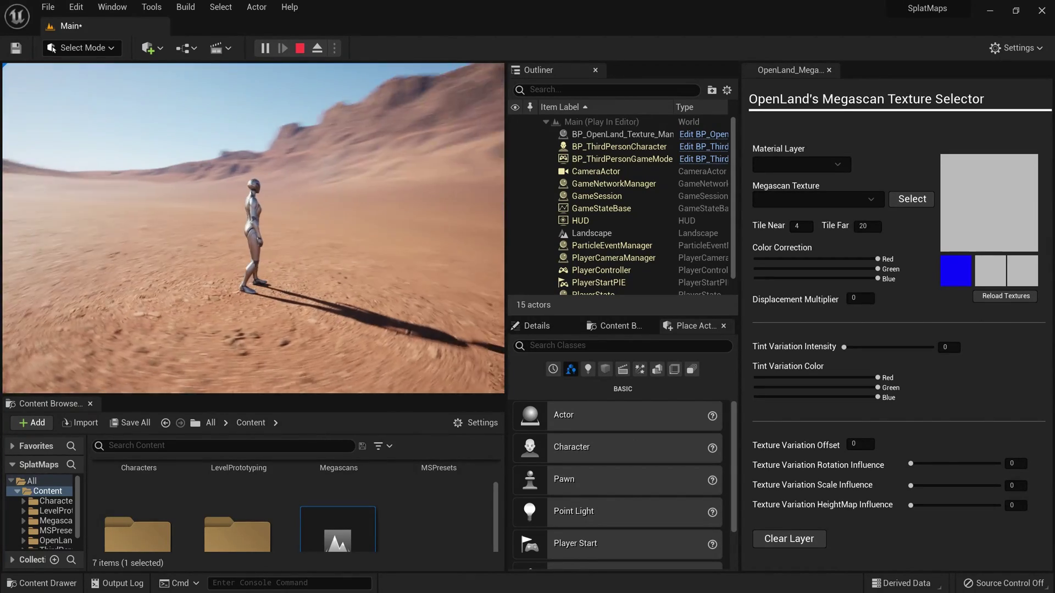
pyautogui.press('Escape')
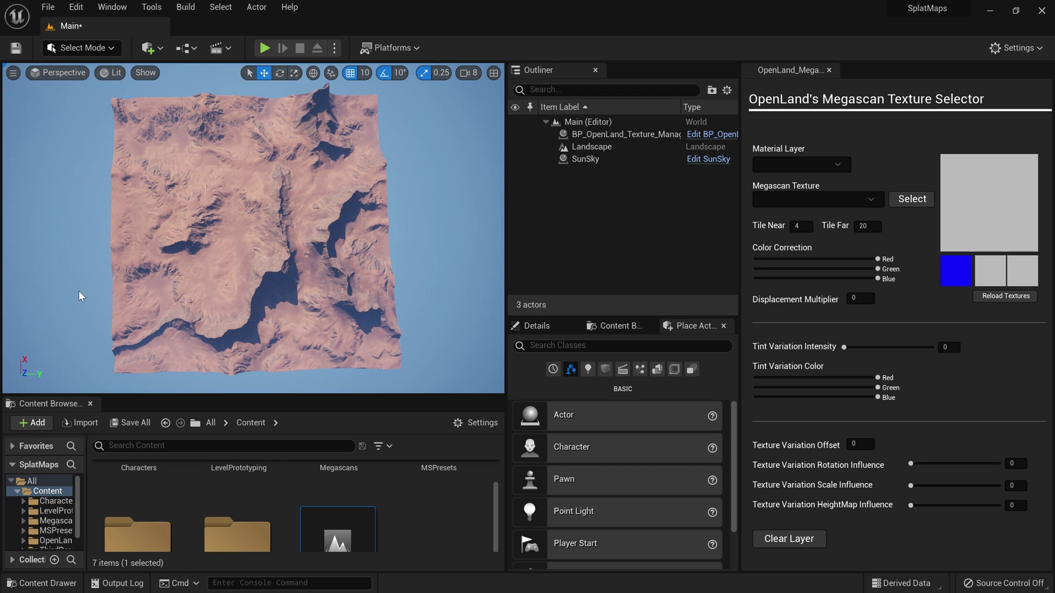
# - Switch to the Photos viewer again and compare the debris mask with the flow mask
pyautogui.hotkey('alt', 'Tab')
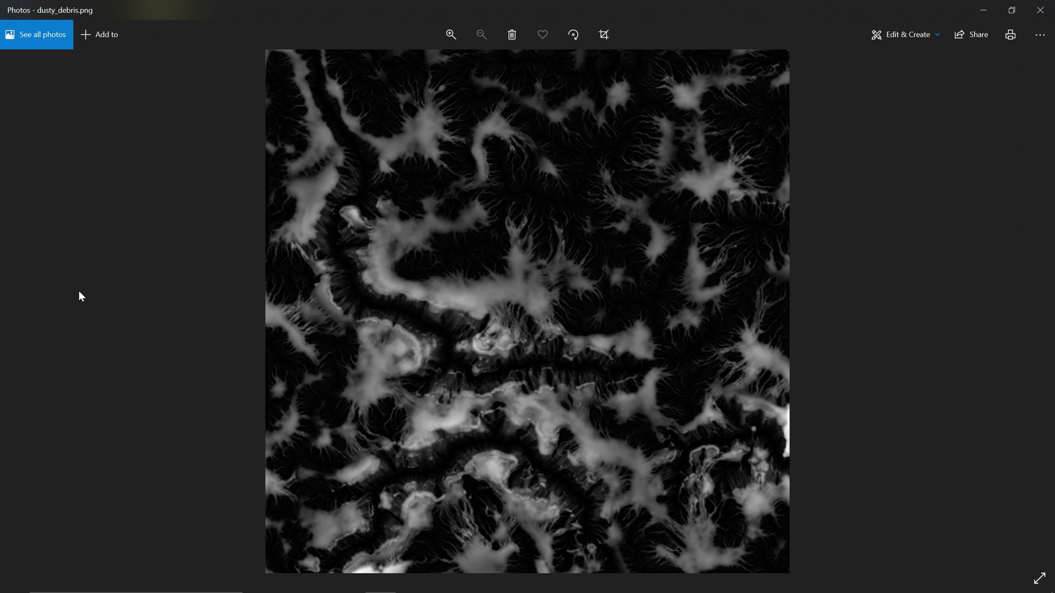
pyautogui.press('Right')
pyautogui.press('Right')
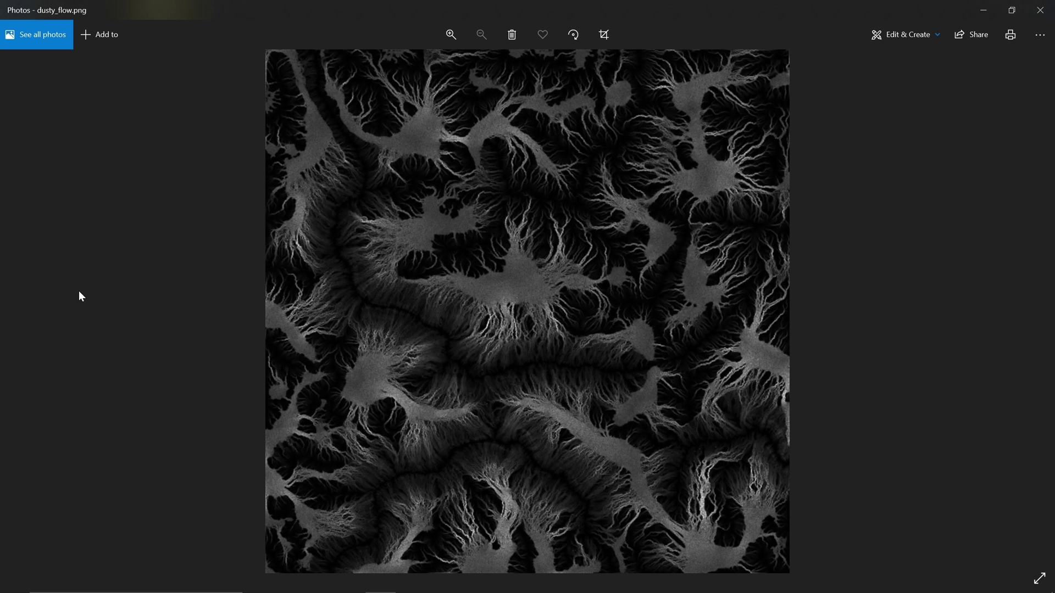
pyautogui.press('Left')
pyautogui.press('Left')
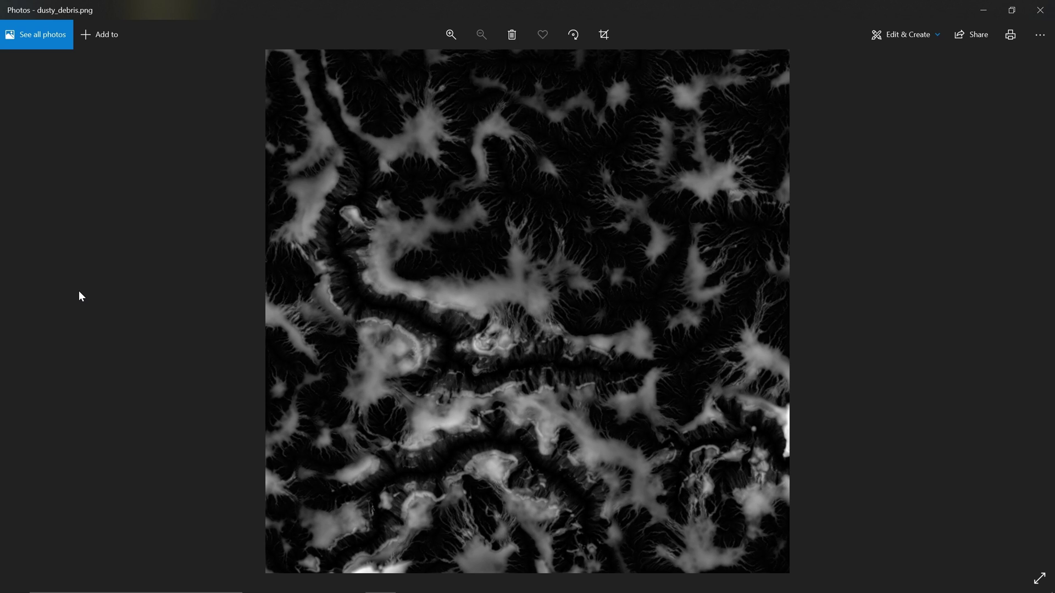
# - Switch back to Unreal Editor and create a new level from the Empty Level template
pyautogui.hotkey('alt', 'Tab')
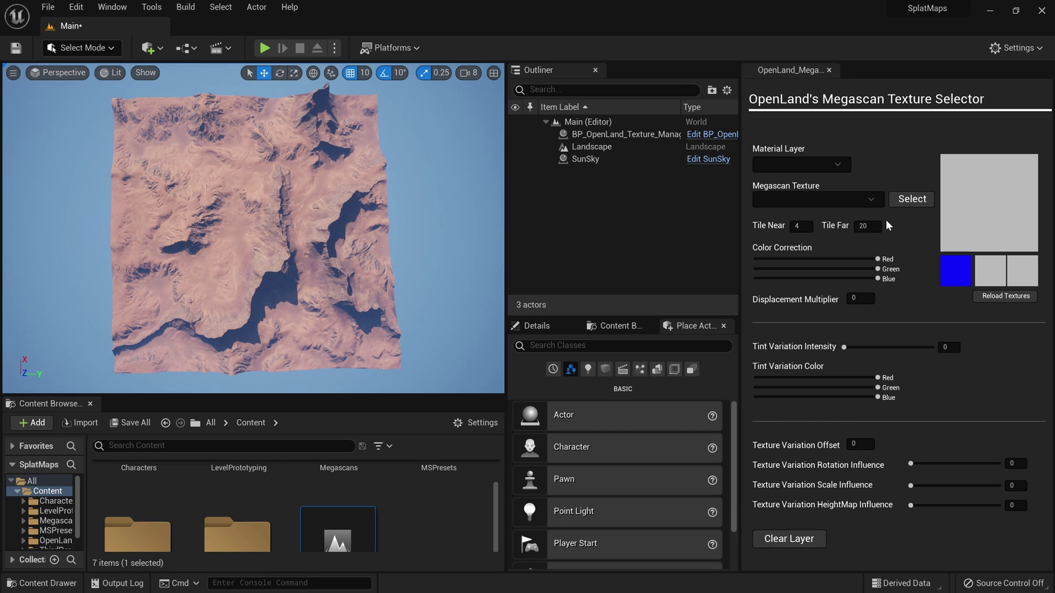
pyautogui.click(48, 7)
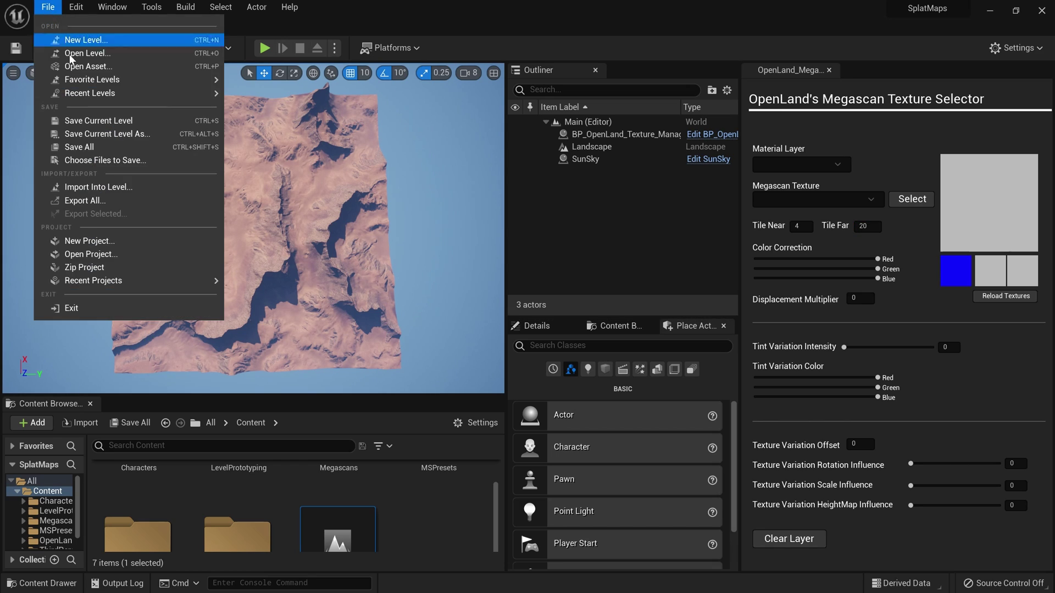
pyautogui.click(82, 37)
pyautogui.click(598, 243)
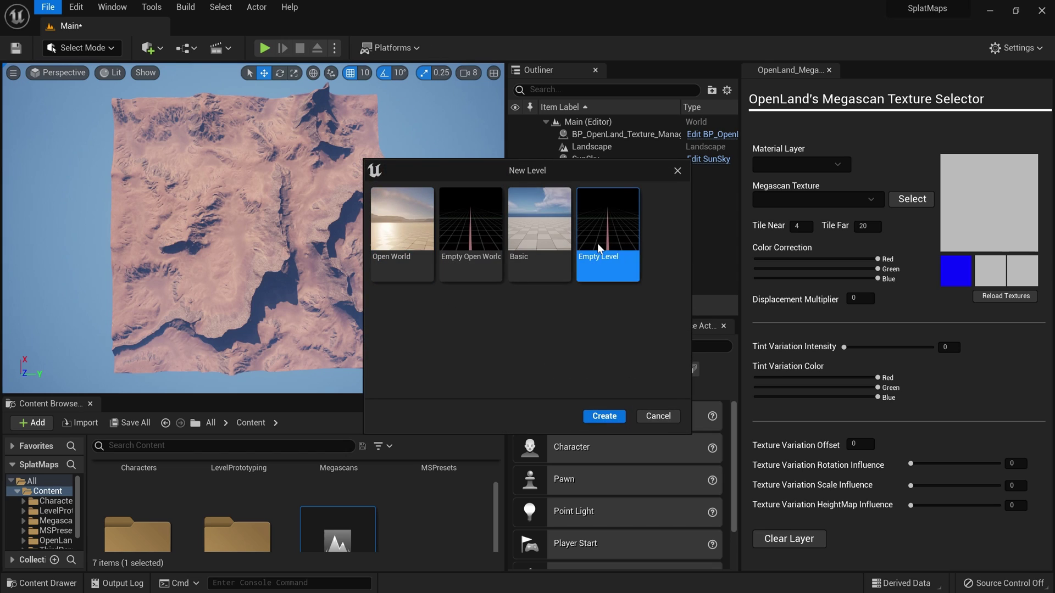
pyautogui.click(597, 414)
# - Place the SunSky blueprint from the OpenLand Blueprints folder into the empty level
pyautogui.press('w')
pyautogui.moveTo(286, 228); pyautogui.dragTo(344, 230, button='right')
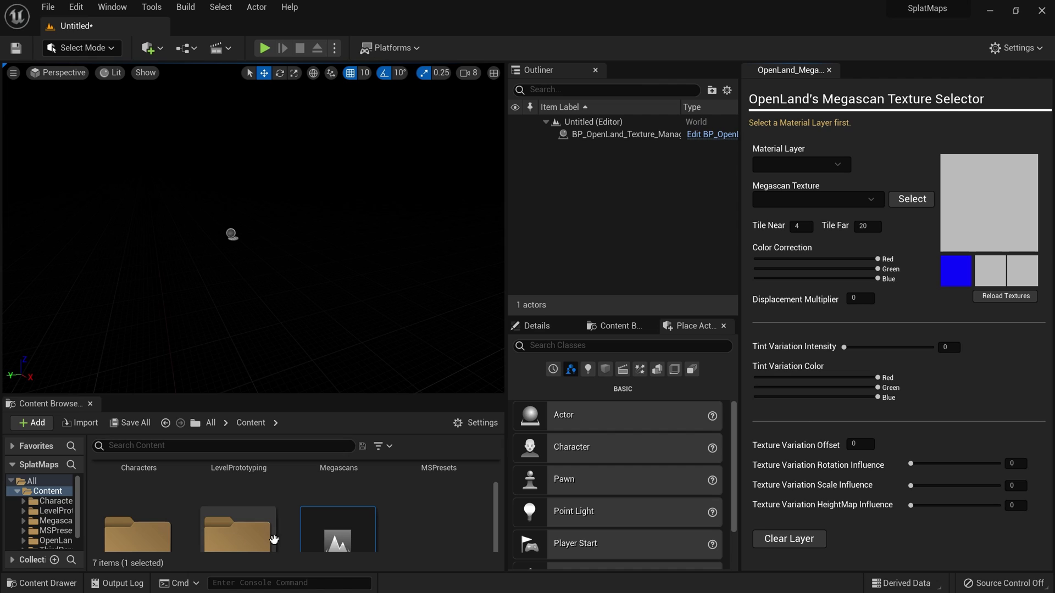
pyautogui.moveTo(295, 395); pyautogui.dragTo(294, 325)
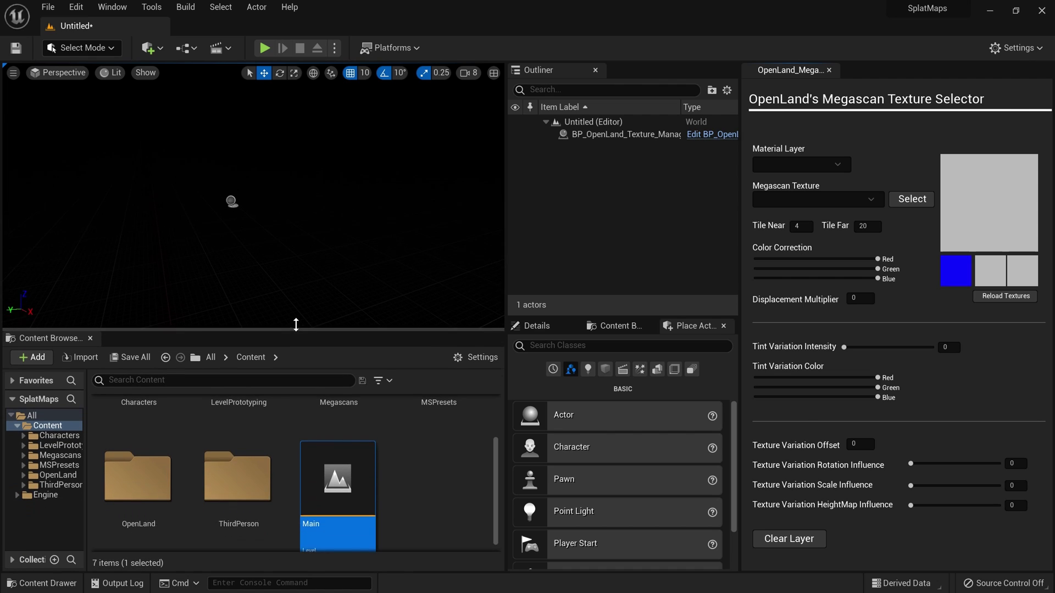
pyautogui.scroll(1, 199, 520)
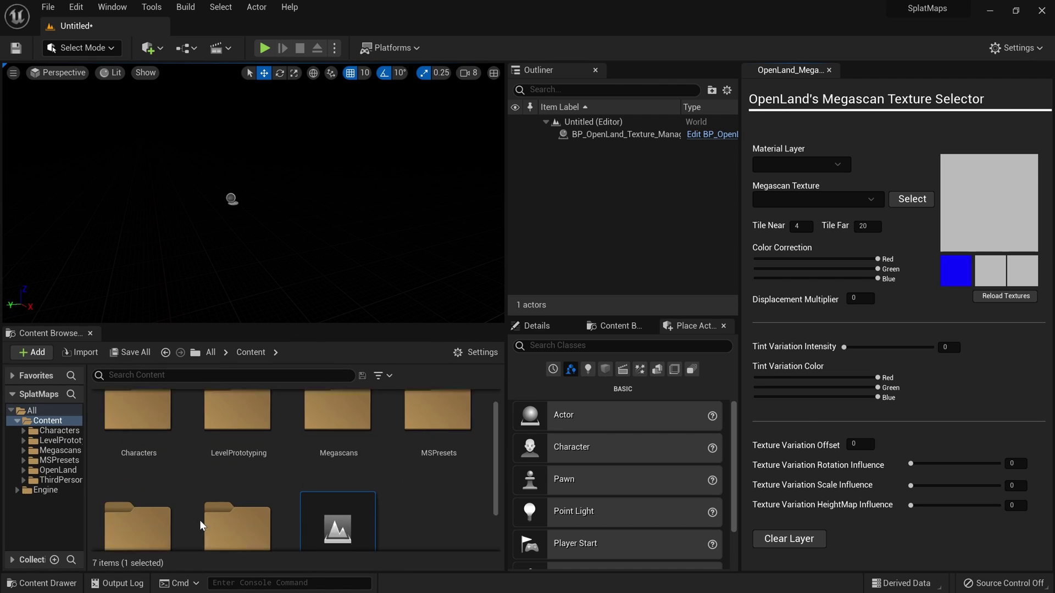
pyautogui.doubleClick(138, 478)
pyautogui.scroll(2, 220, 494)
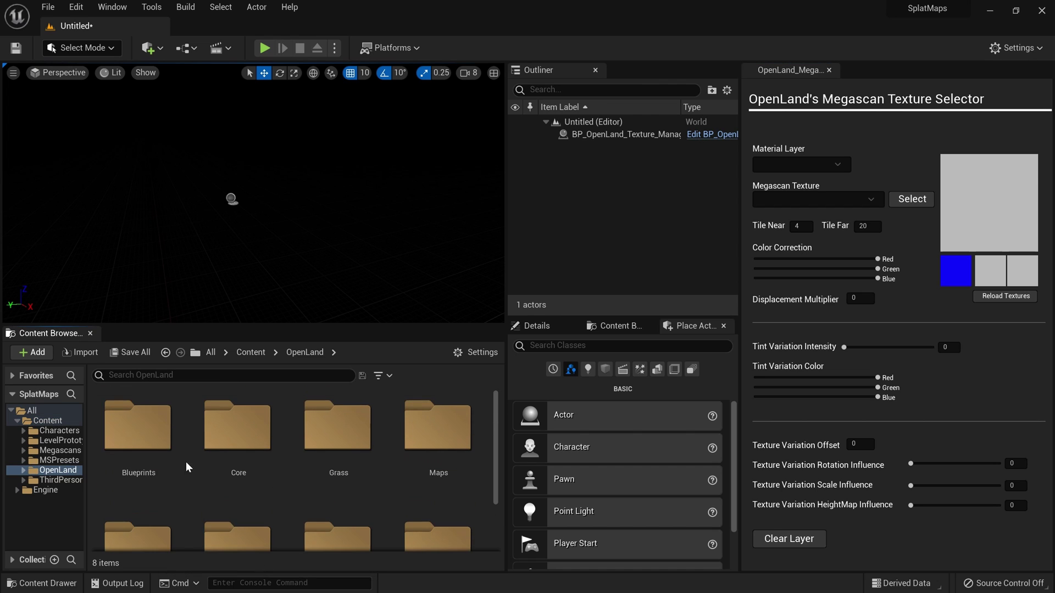
pyautogui.doubleClick(140, 456)
pyautogui.scroll(-2, 263, 486)
pyautogui.moveTo(139, 473); pyautogui.dragTo(278, 230)
pyautogui.moveTo(352, 305); pyautogui.dragTo(313, 303, button='right')
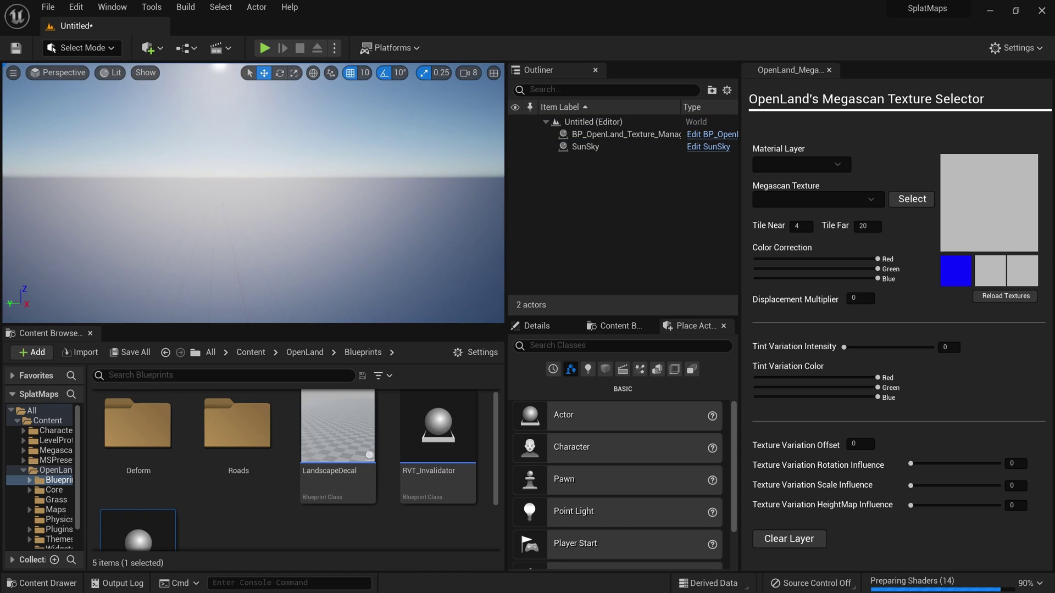
# - Save the new level as Tutorial in the Content folder
pyautogui.hotkey('ctrl', 's')
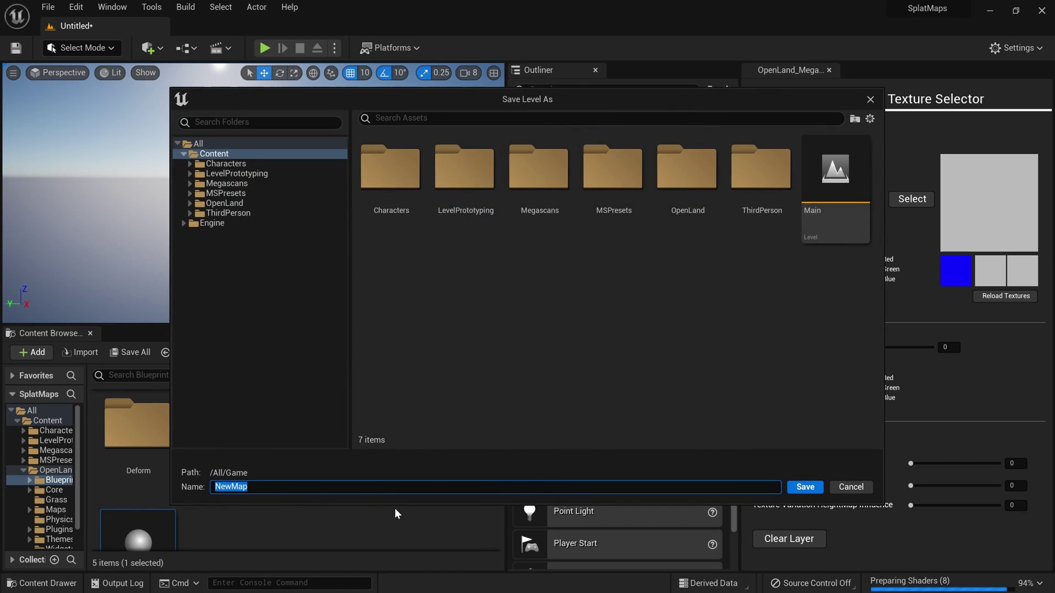
pyautogui.write('Tutorial')
pyautogui.press('Return')
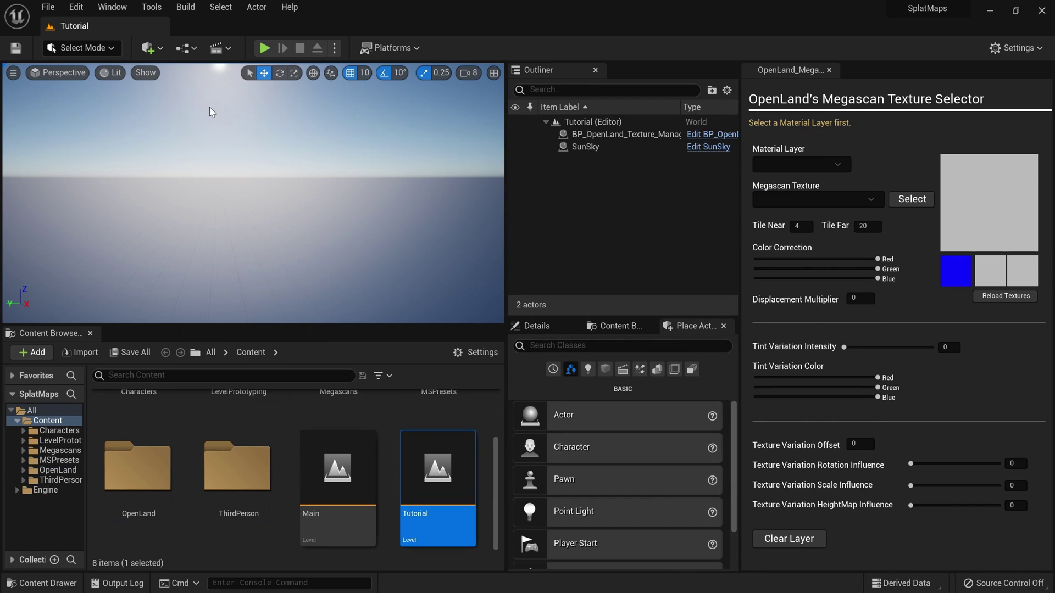
# - In Landscape Mode, set the new landscape to import from file and load the 4033×4033 terrain heightmap from the Houdini tutorial folder
pyautogui.click(92, 48)
pyautogui.click(100, 84)
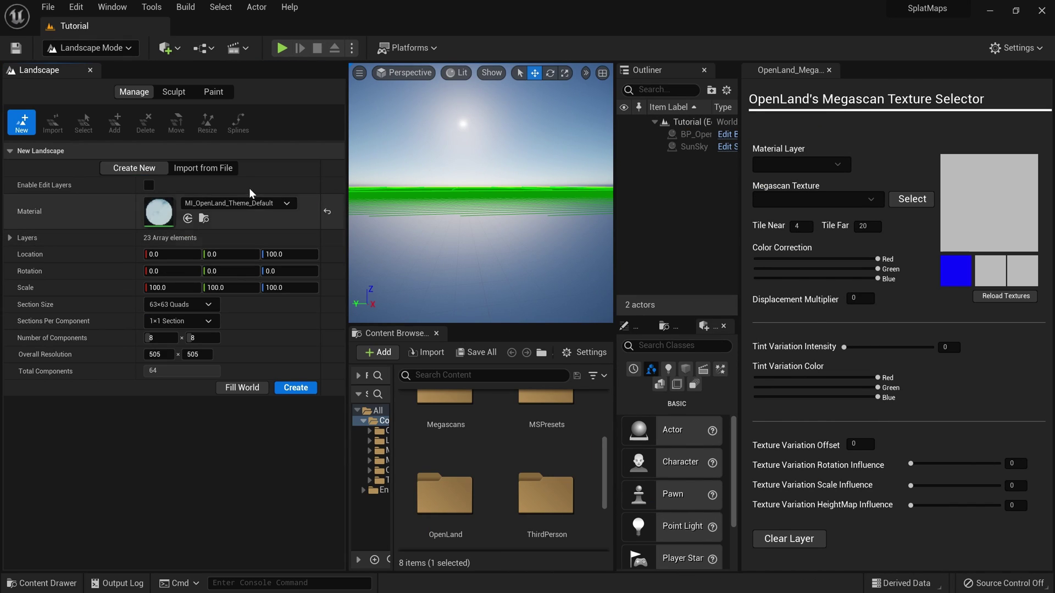
pyautogui.click(225, 167)
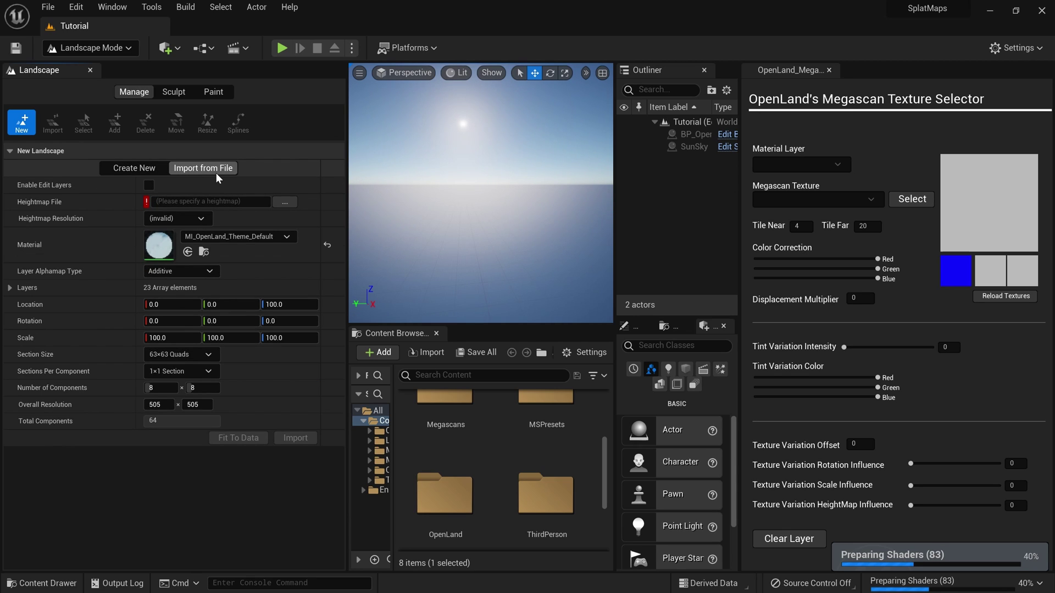
pyautogui.click(280, 201)
pyautogui.doubleClick(383, 137)
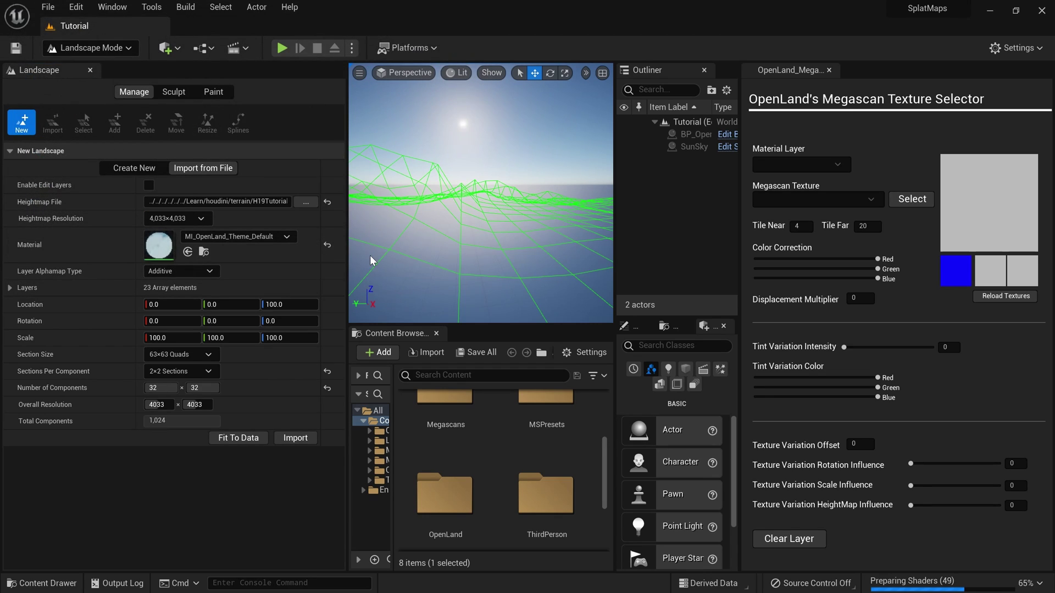
# - Assign the MI_OpenLand_Theme_Default material to the new landscape and import it
pyautogui.click(257, 239)
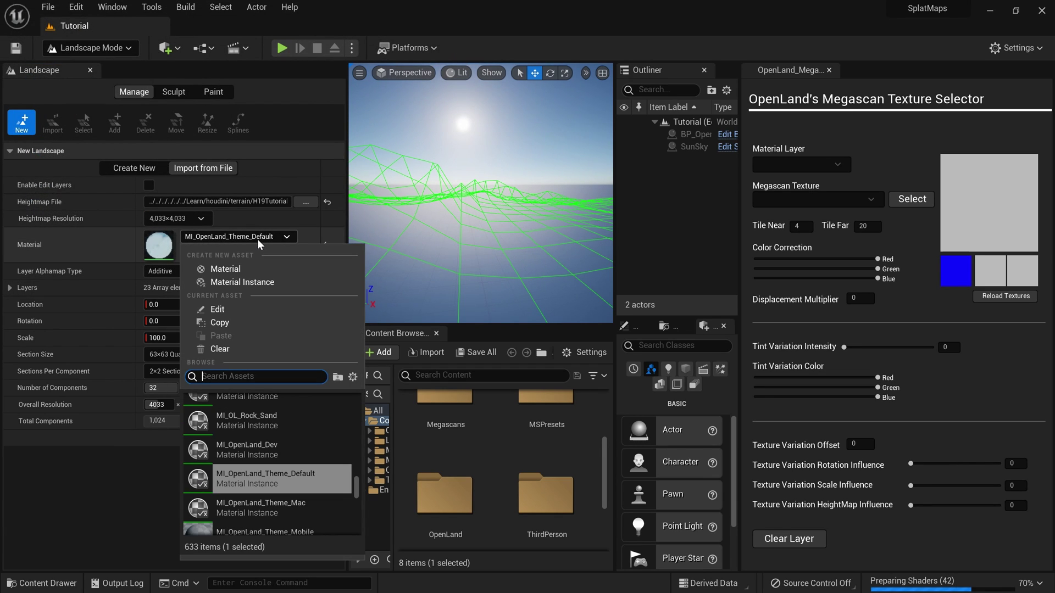
pyautogui.write('MI+')
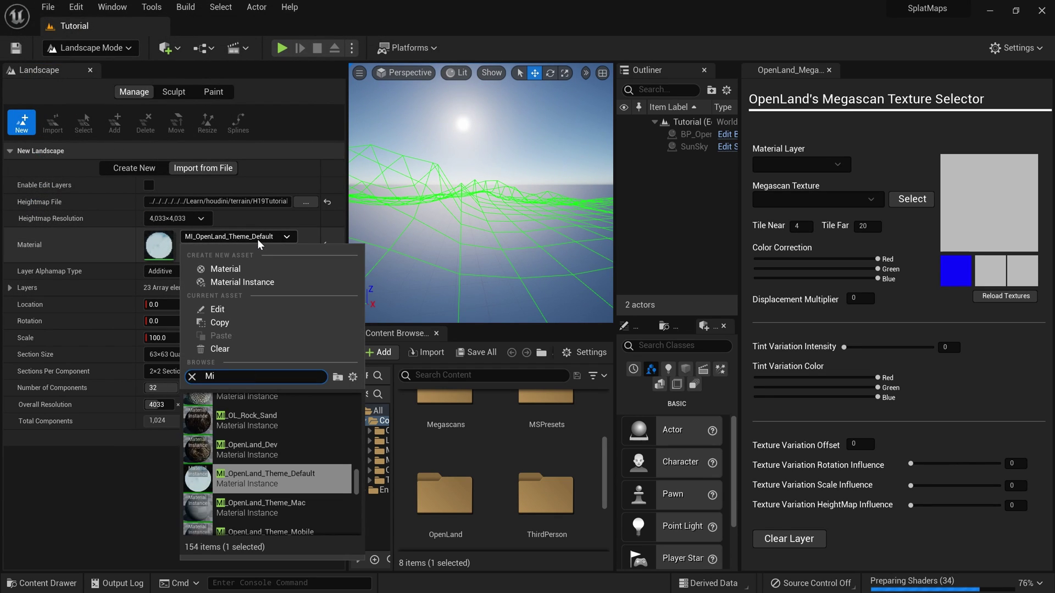
pyautogui.press('BackSpace')
pyautogui.write('_Ope')
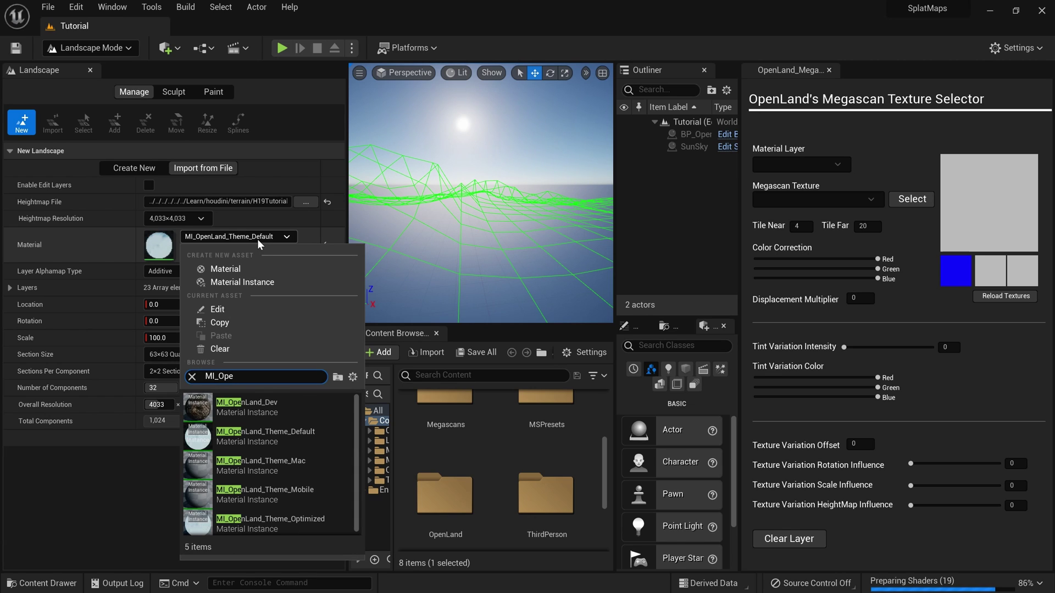
pyautogui.click(279, 439)
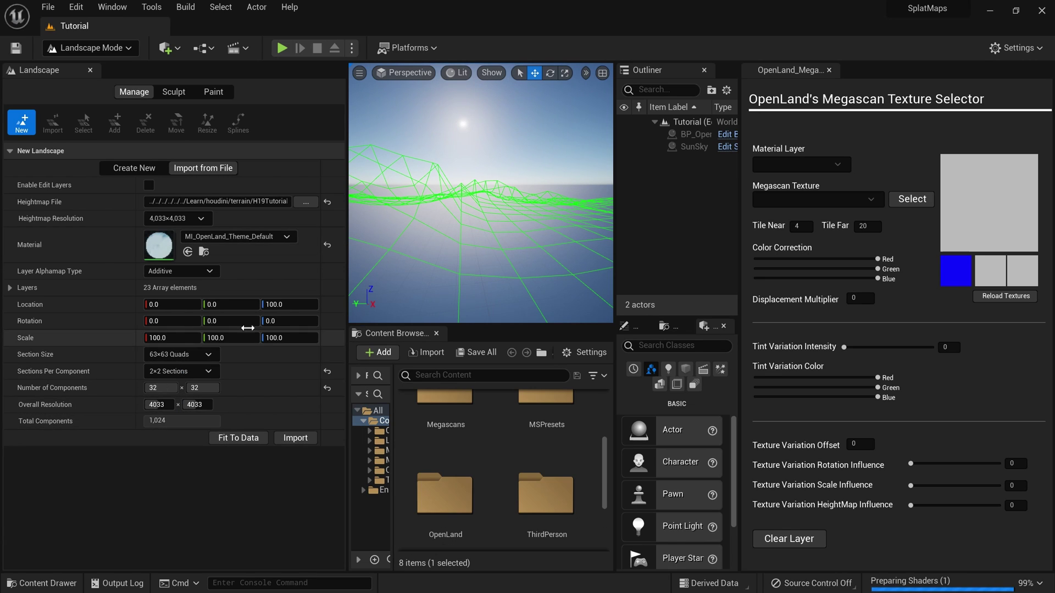
pyautogui.click(297, 441)
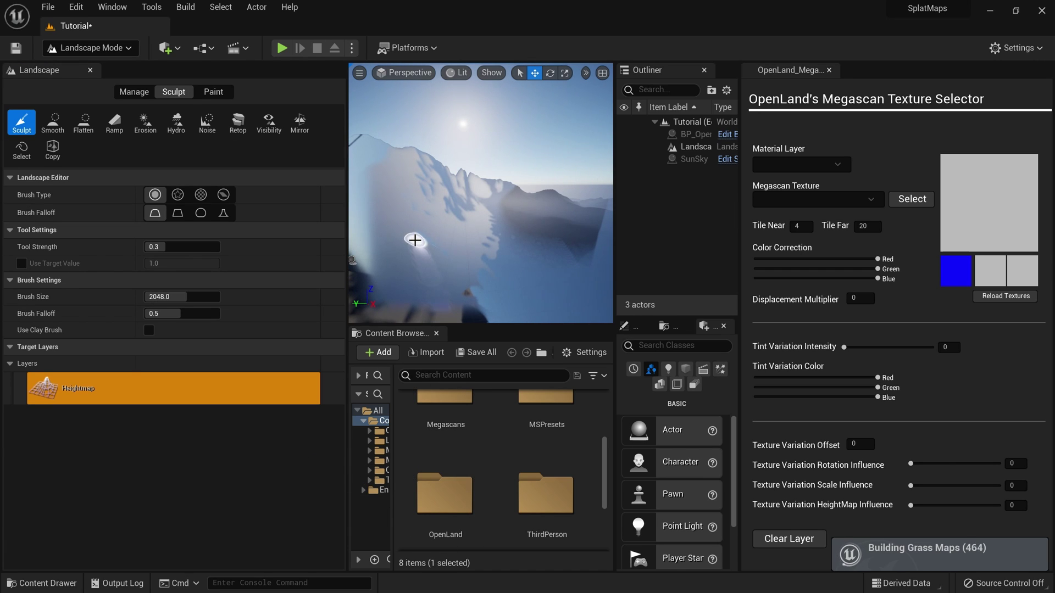
# - Assign AutoForest_LayerInfo to the AutoForest paint layer of the imported landscape
pyautogui.moveTo(420, 240)
pyautogui.mouseDown(button='right')
pyautogui.moveTo(384, 247)
pyautogui.moveTo(358, 286)
pyautogui.moveTo(351, 258)
pyautogui.moveTo(385, 237)
pyautogui.mouseUp(button='right')
pyautogui.moveTo(435, 171); pyautogui.dragTo(506, 171, button='right')
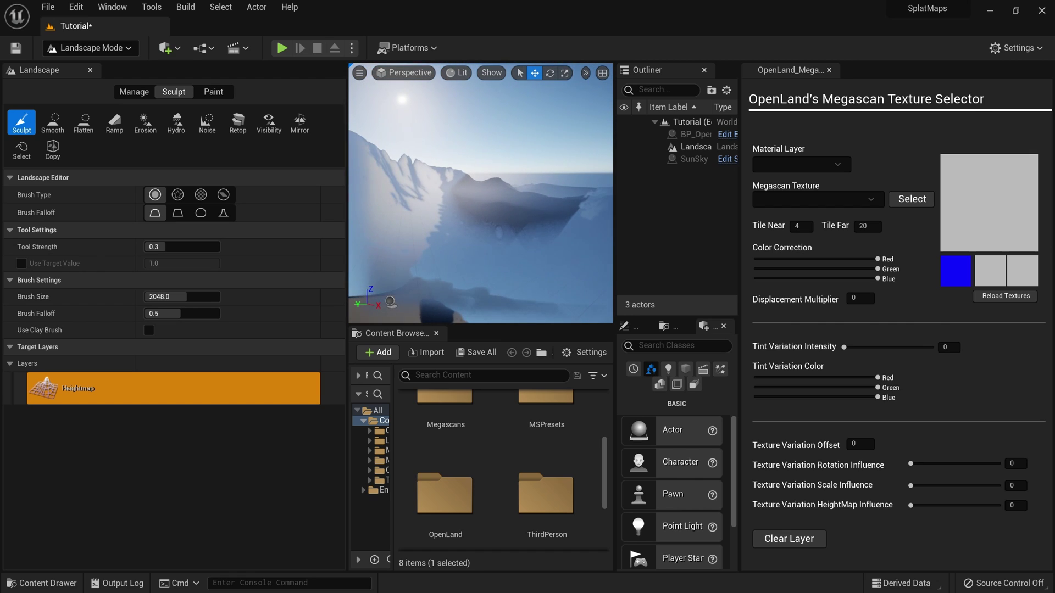
pyautogui.click(213, 92)
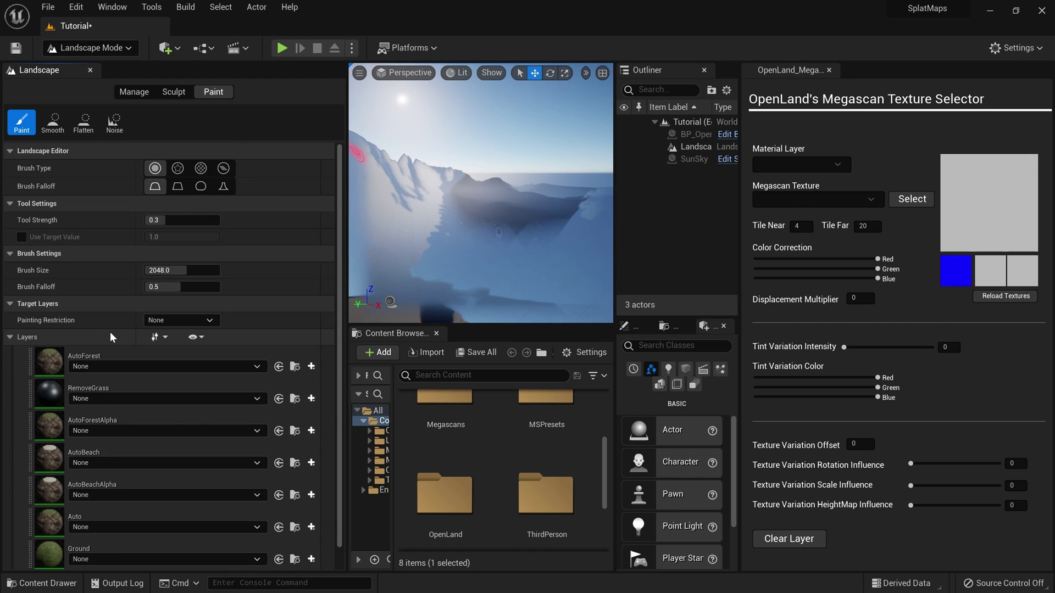
pyautogui.click(144, 367)
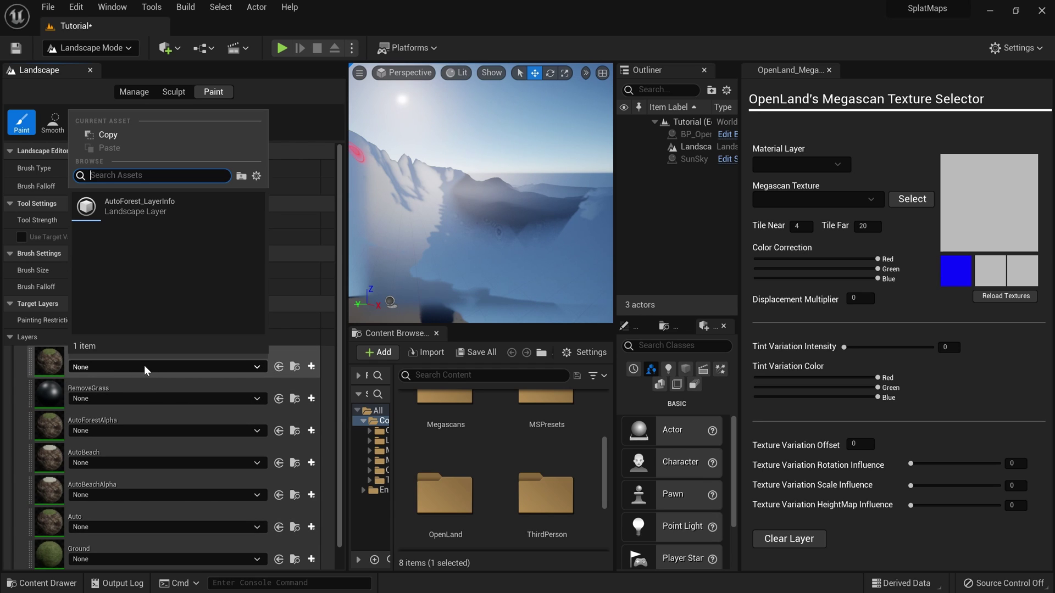
pyautogui.click(155, 210)
pyautogui.click(155, 210)
pyautogui.click(240, 352)
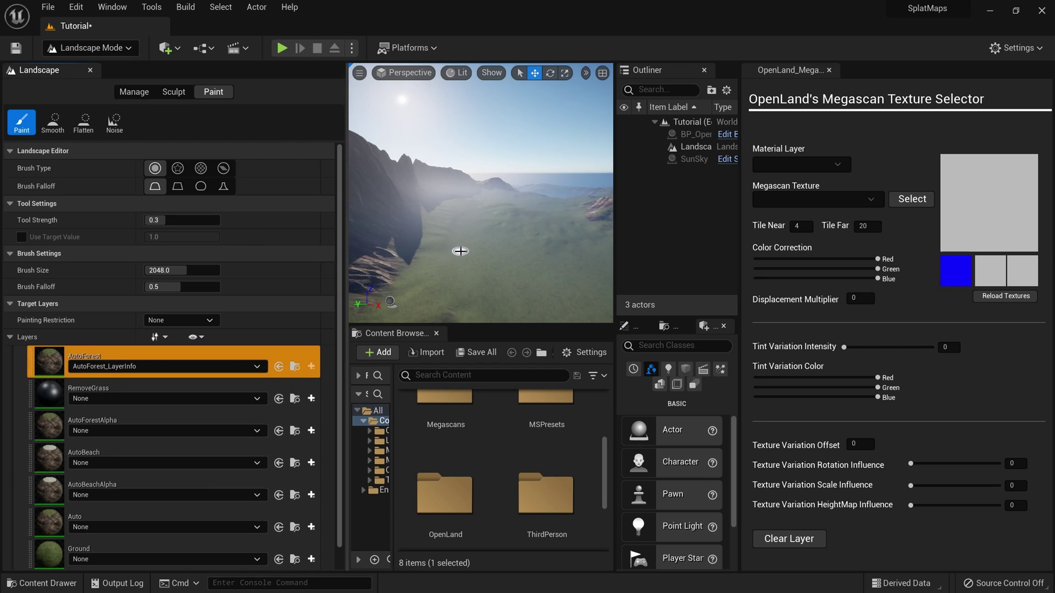
pyautogui.moveTo(519, 243); pyautogui.dragTo(355, 233, button='right')
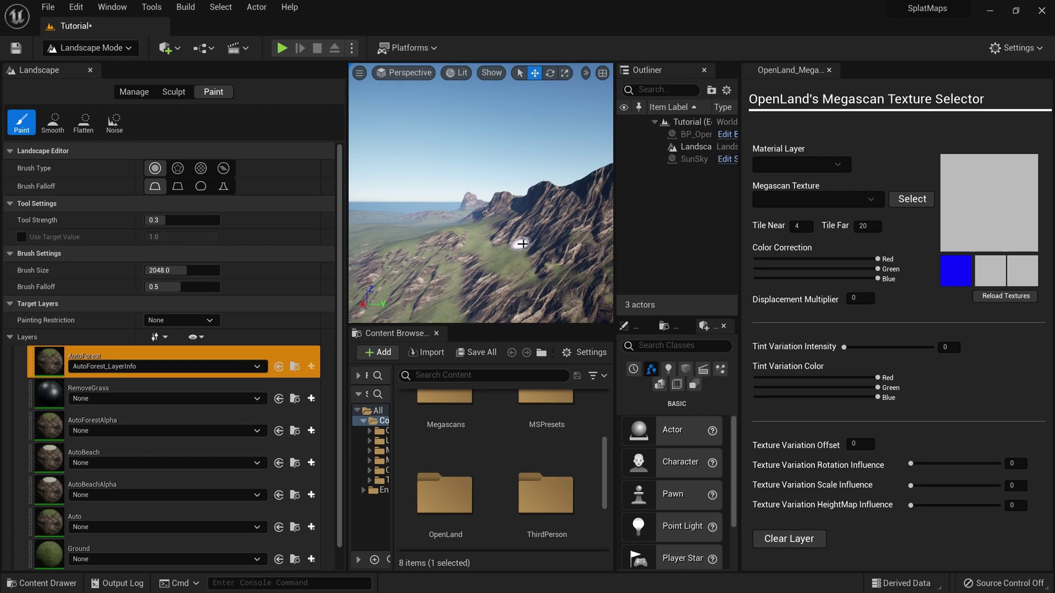
# - Return to Select Mode and enable Use Dynamic Material Instance on the Landscape actor
pyautogui.click(99, 48)
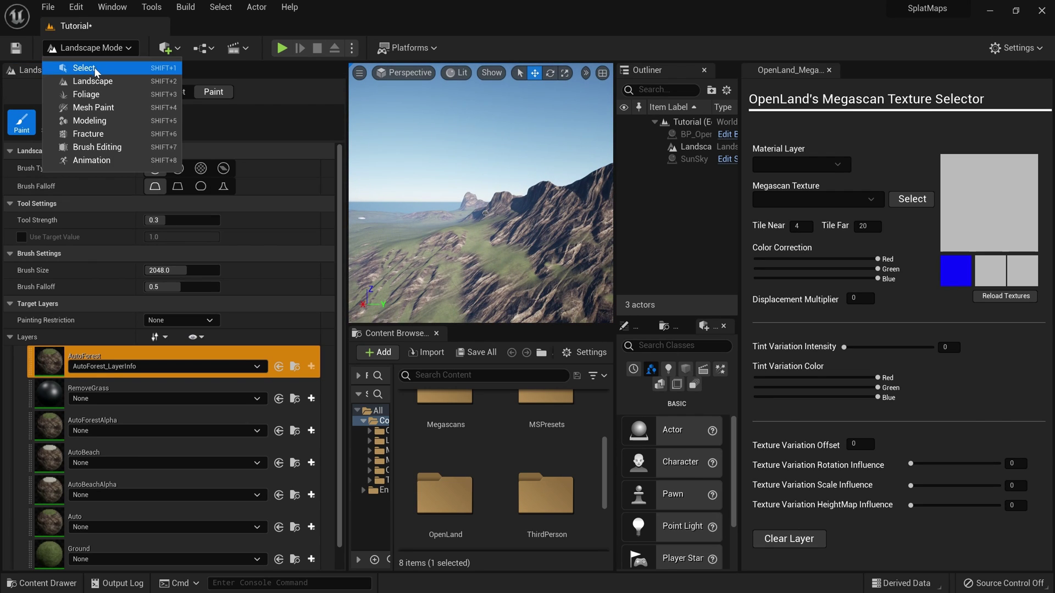
pyautogui.click(88, 70)
pyautogui.click(89, 70)
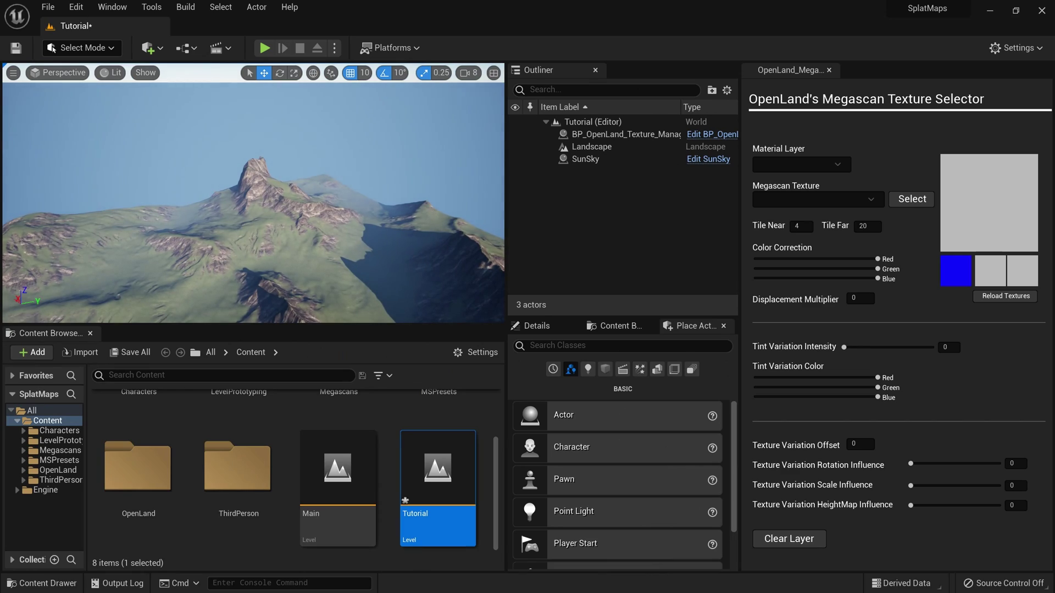
pyautogui.moveTo(253, 193); pyautogui.dragTo(207, 176, button='right')
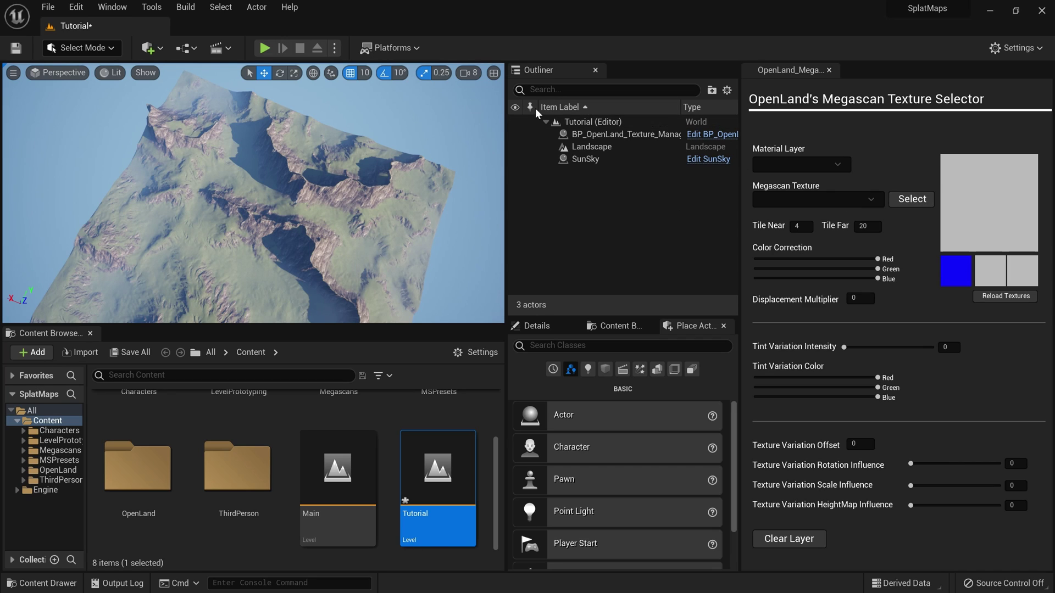
pyautogui.click(610, 146)
pyautogui.click(545, 325)
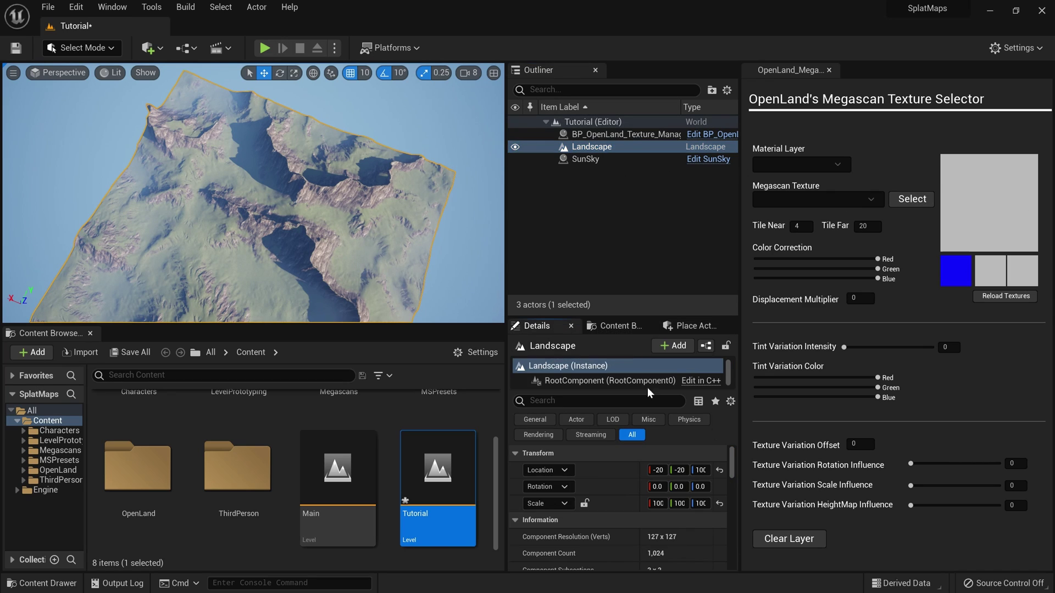
pyautogui.write('use dy')
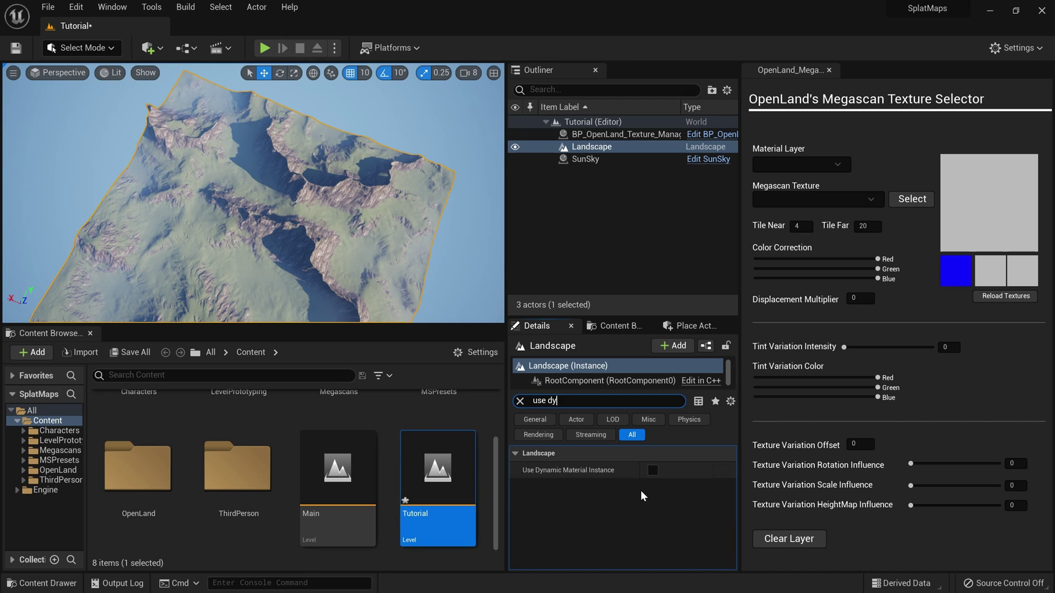
pyautogui.click(652, 470)
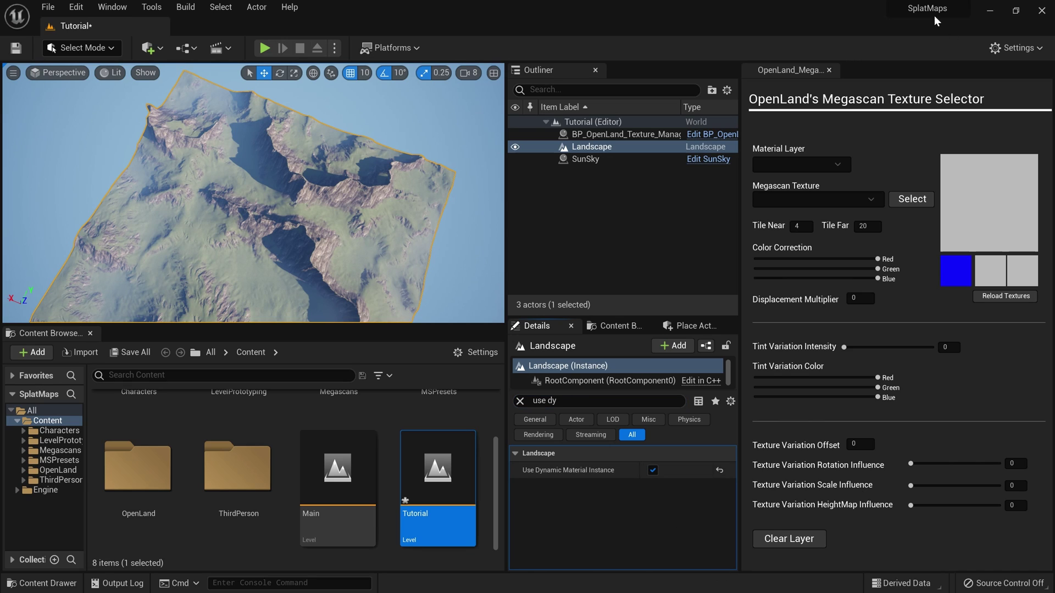
# - Run the OpenLand_Megascan_Texture_Selector_Widget editor utility from the OpenLand Widgets folder
pyautogui.scroll(2, 330, 467)
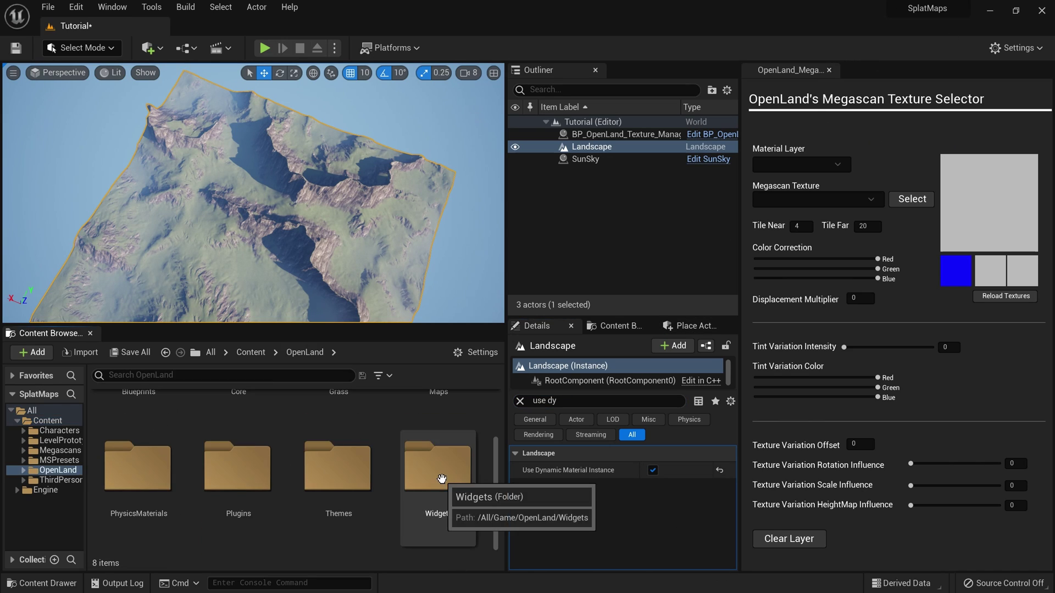
pyautogui.doubleClick(443, 479)
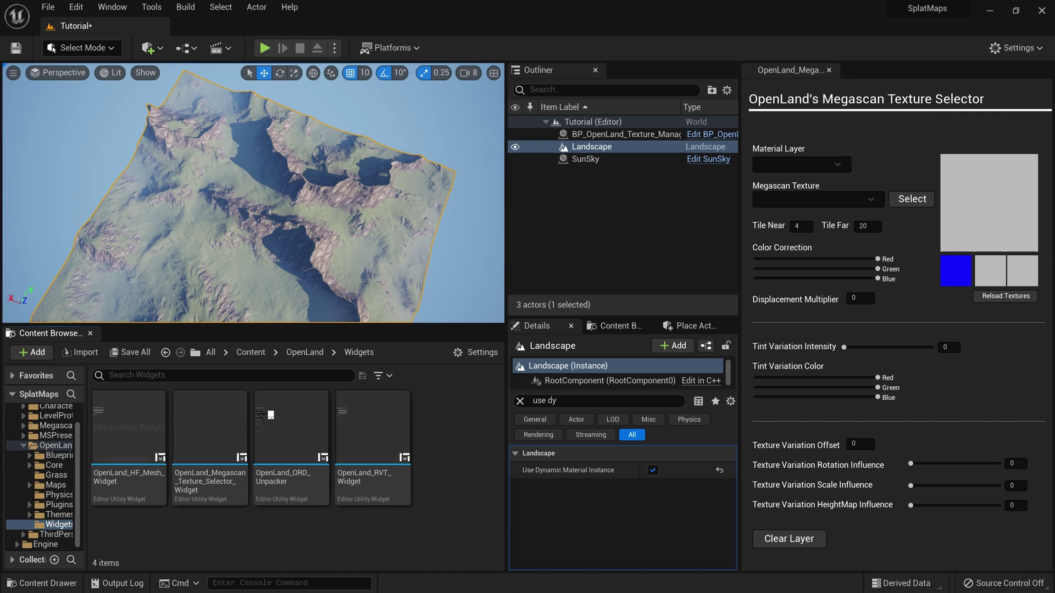
pyautogui.click(210, 483)
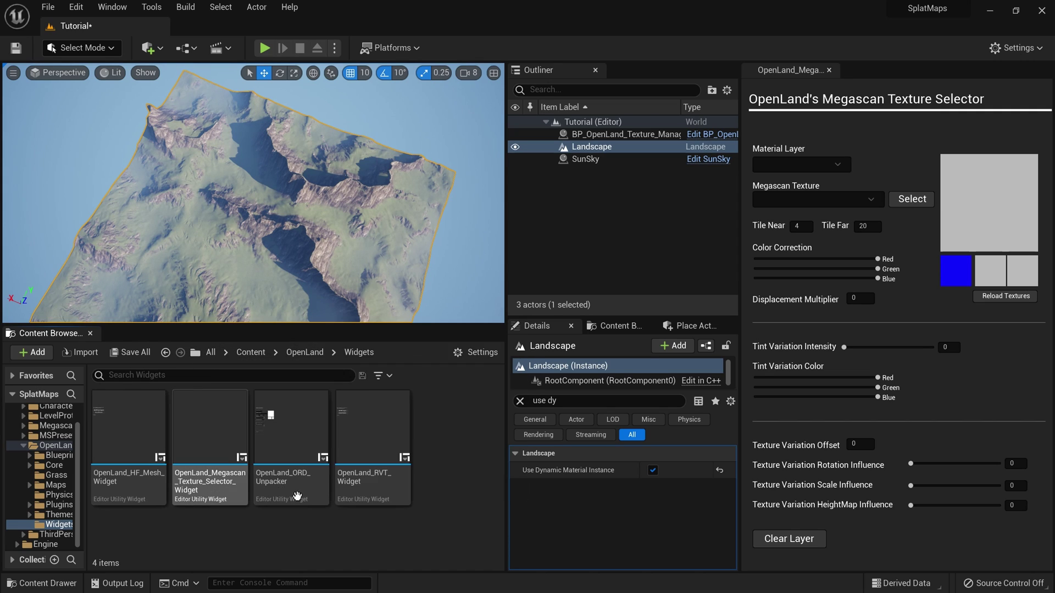
pyautogui.rightClick(214, 497)
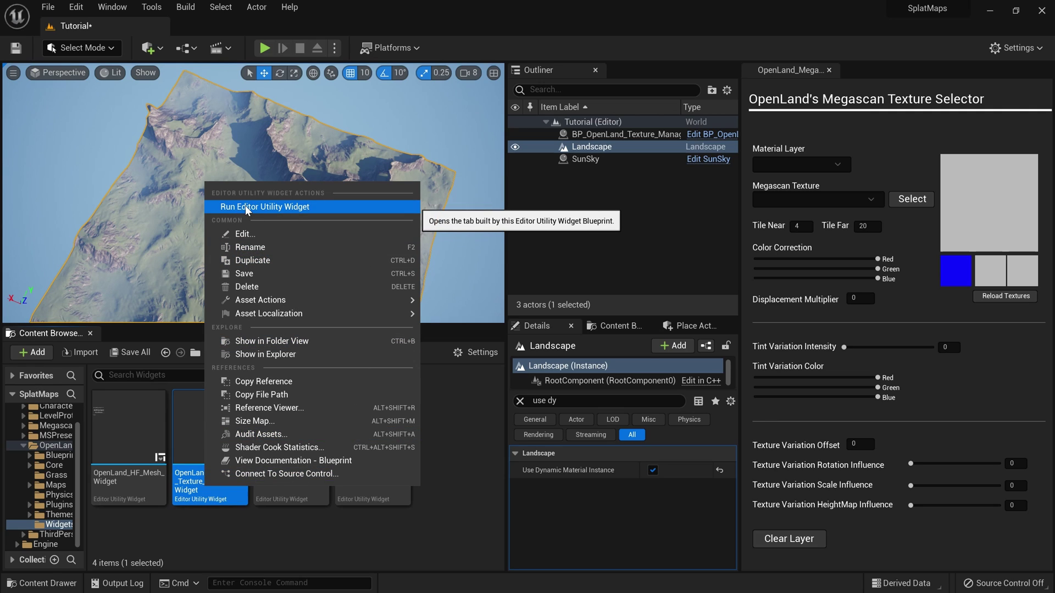
pyautogui.click(306, 207)
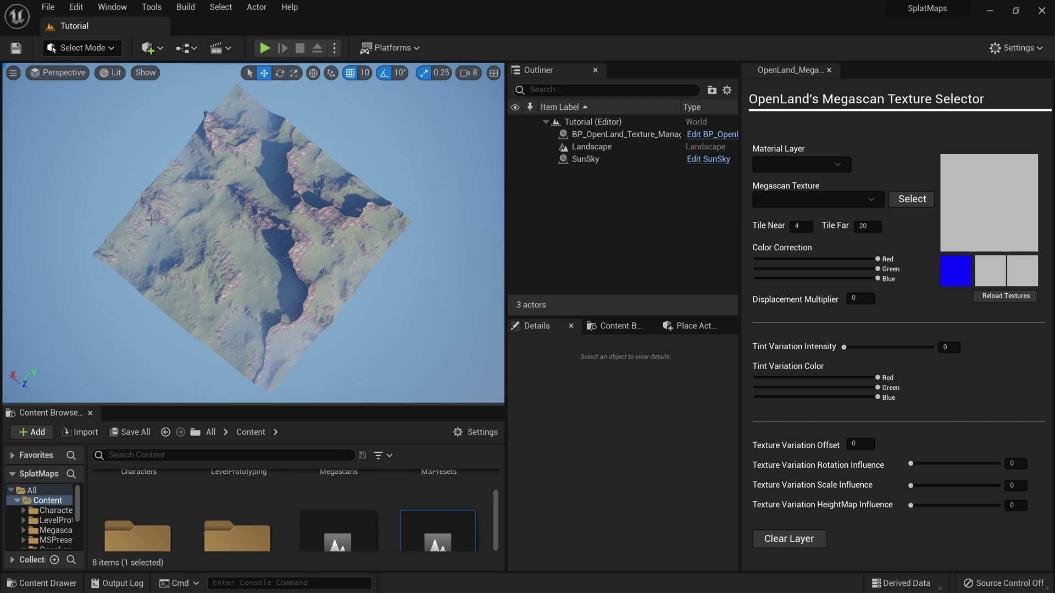
# - With the Landscape selected, assign the Canyon_Rocky_Ground_vemocea Megascan texture to the Ground material layer
pyautogui.click(599, 146)
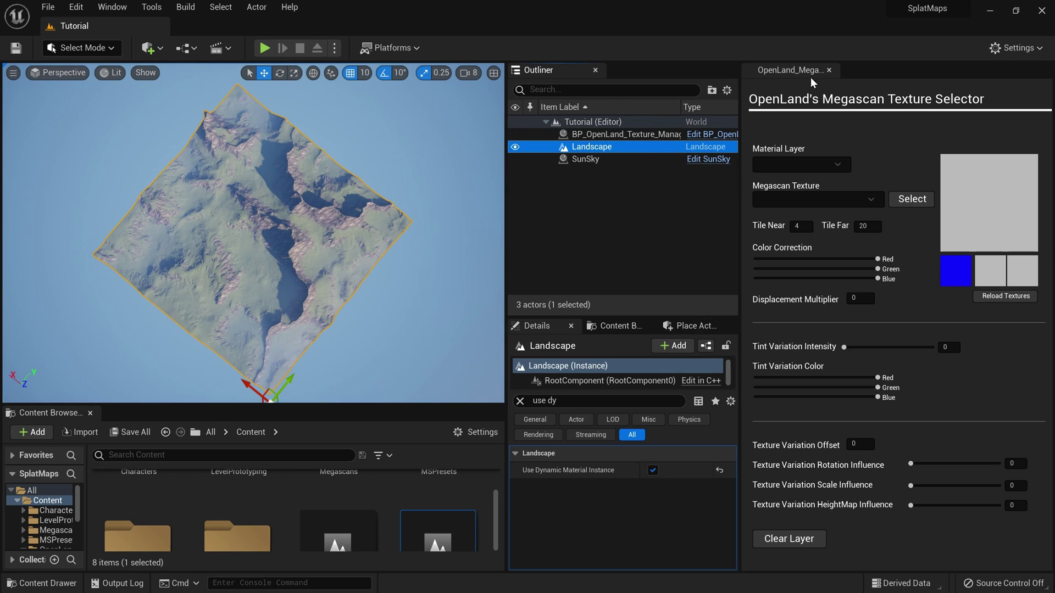
pyautogui.click(838, 165)
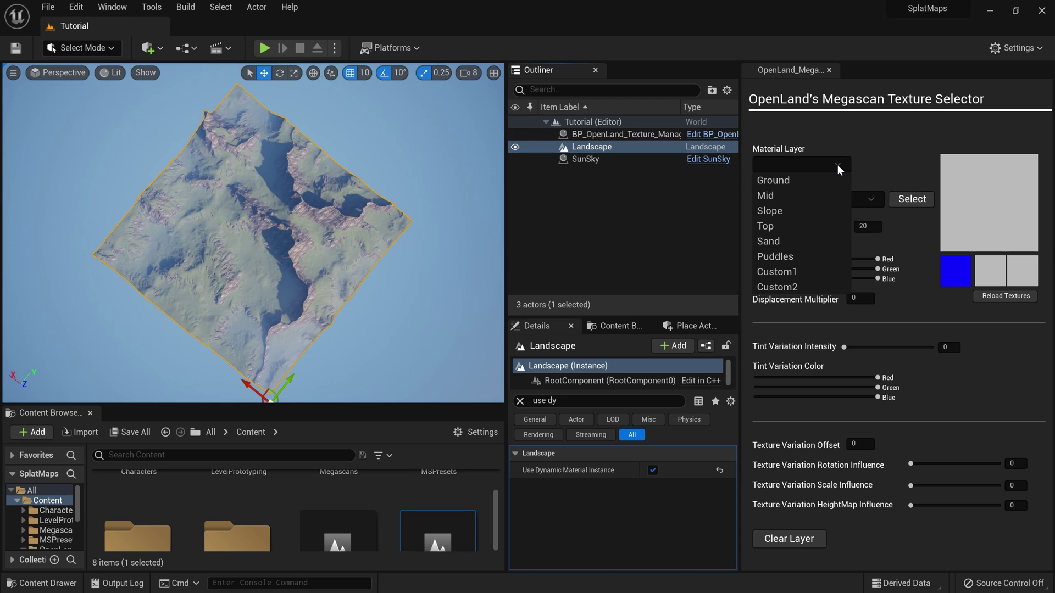
pyautogui.click(806, 180)
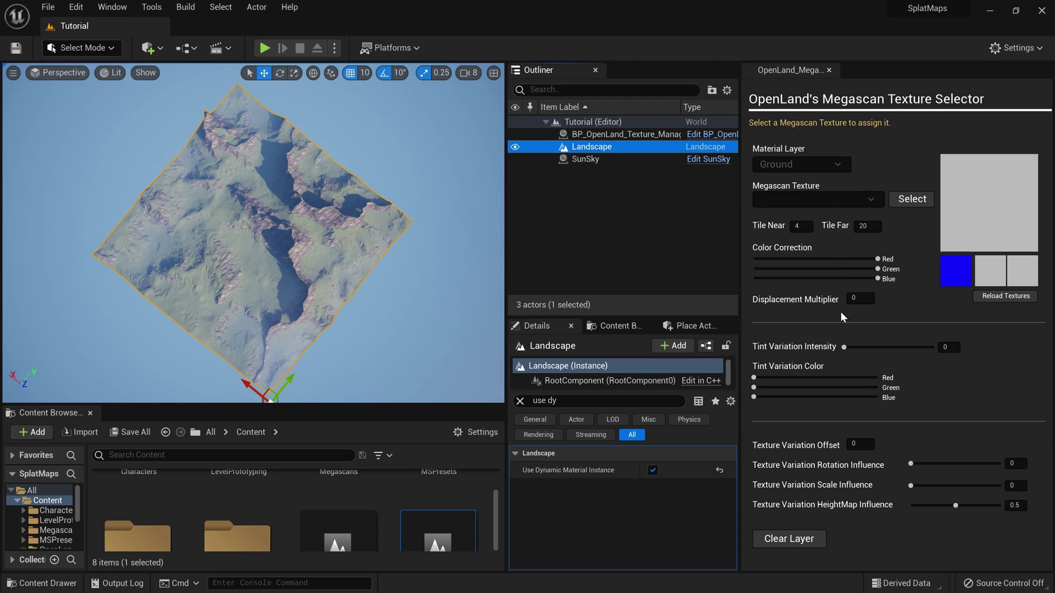
pyautogui.click(836, 199)
pyautogui.click(838, 216)
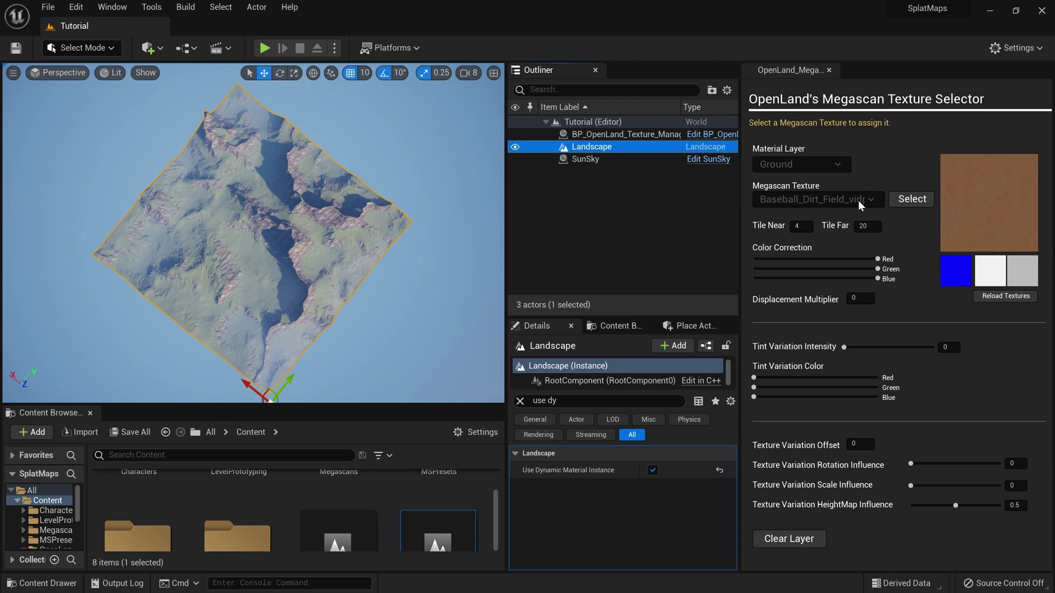
pyautogui.click(859, 200)
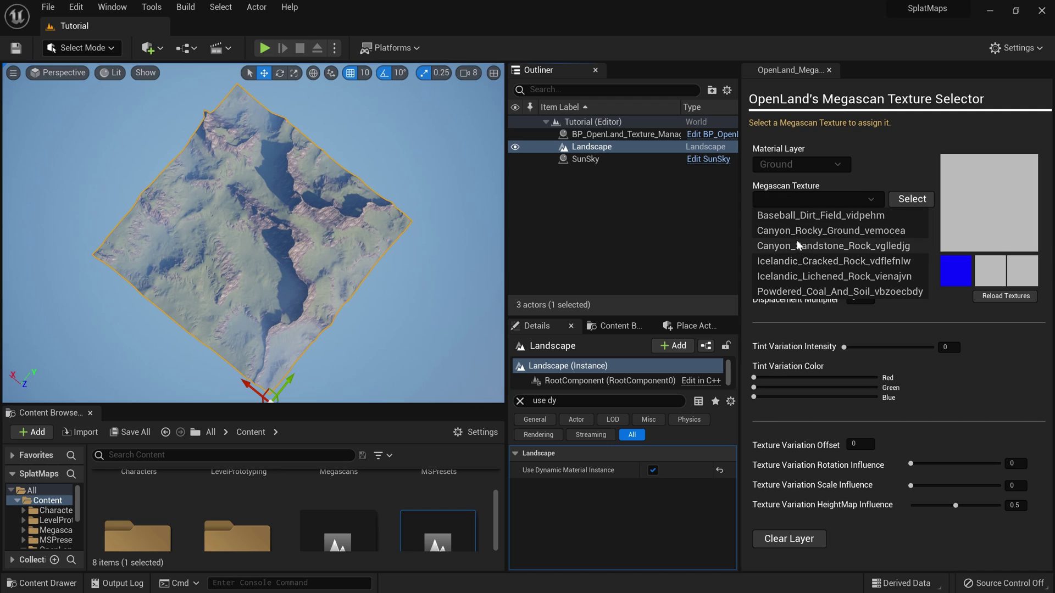
pyautogui.click(845, 231)
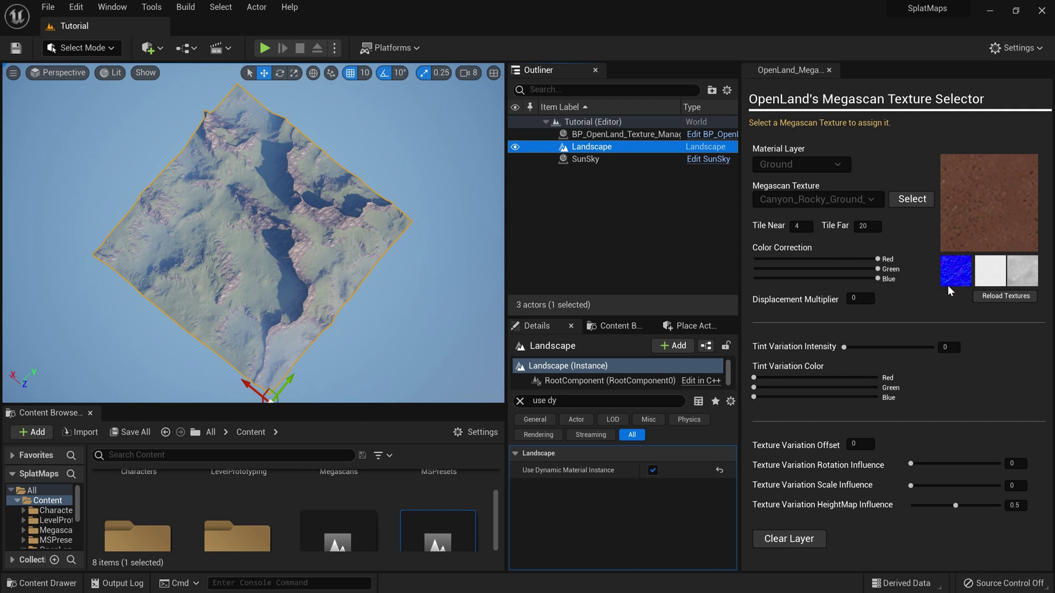
pyautogui.click(910, 201)
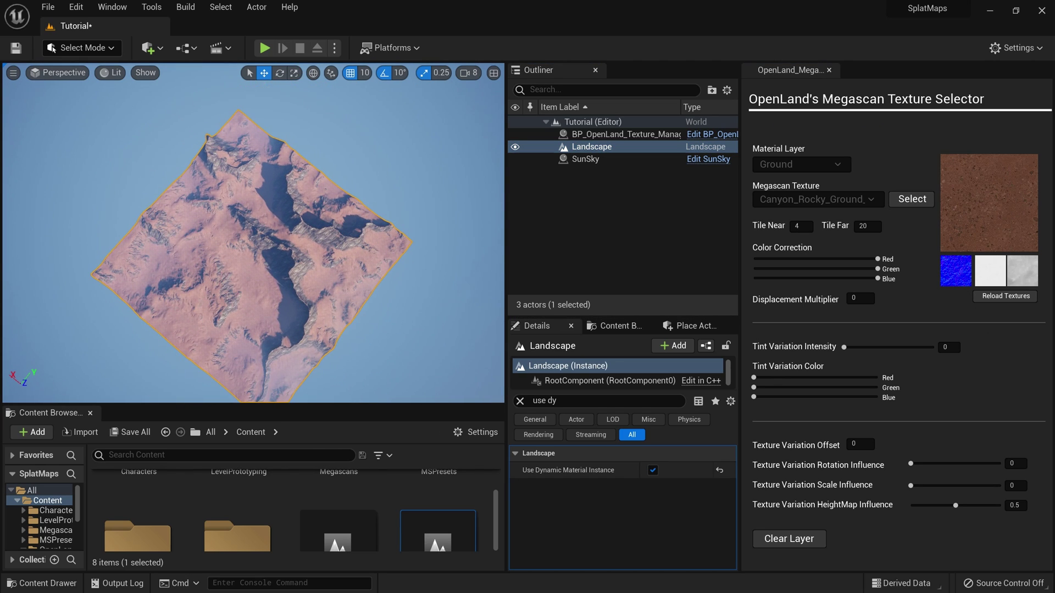
# - Set the Ground layer's Texture Variation Offset to 5 and its Texture Variation Rotation Influence to 0.48
pyautogui.press('w')
pyautogui.moveTo(253, 233); pyautogui.dragTo(251, 316, button='right')
pyautogui.press('w')
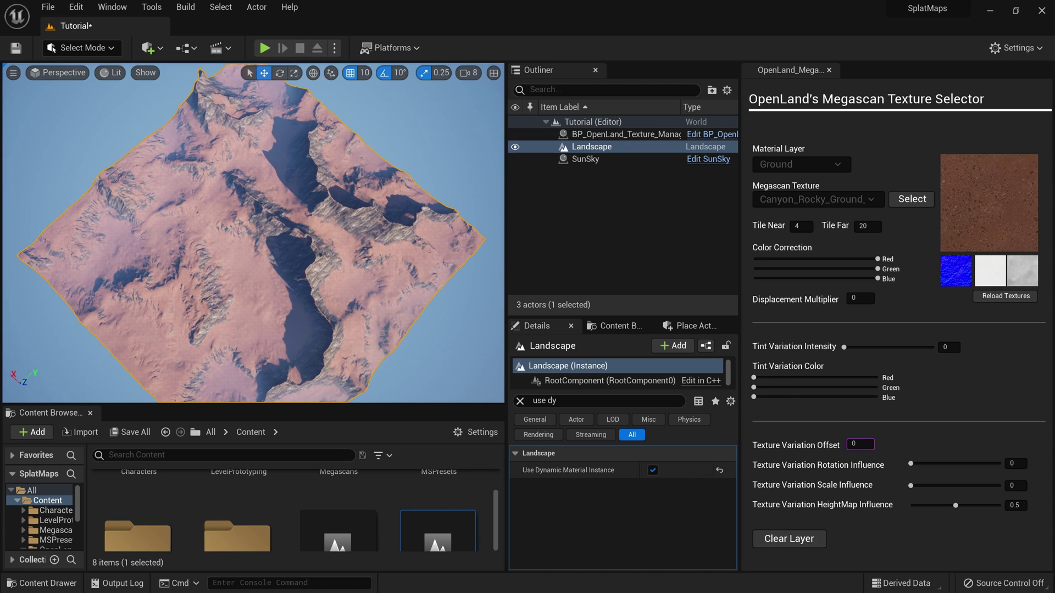
pyautogui.click(861, 444)
pyautogui.write('5')
pyautogui.press('Return')
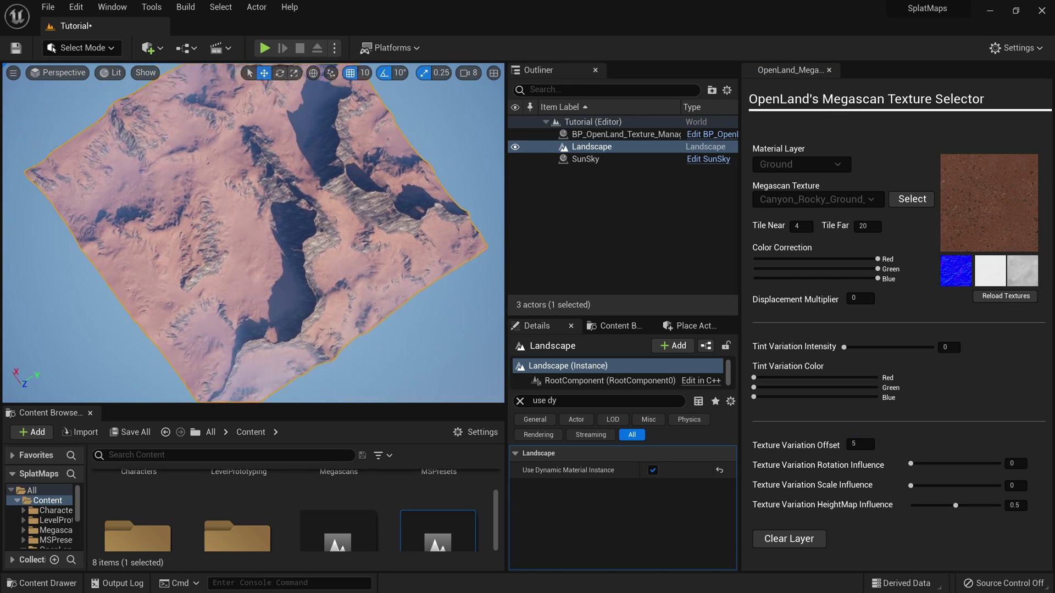
pyautogui.keyDown('alt'); pyautogui.moveTo(408, 351); pyautogui.dragTo(464, 350); pyautogui.keyUp('alt')
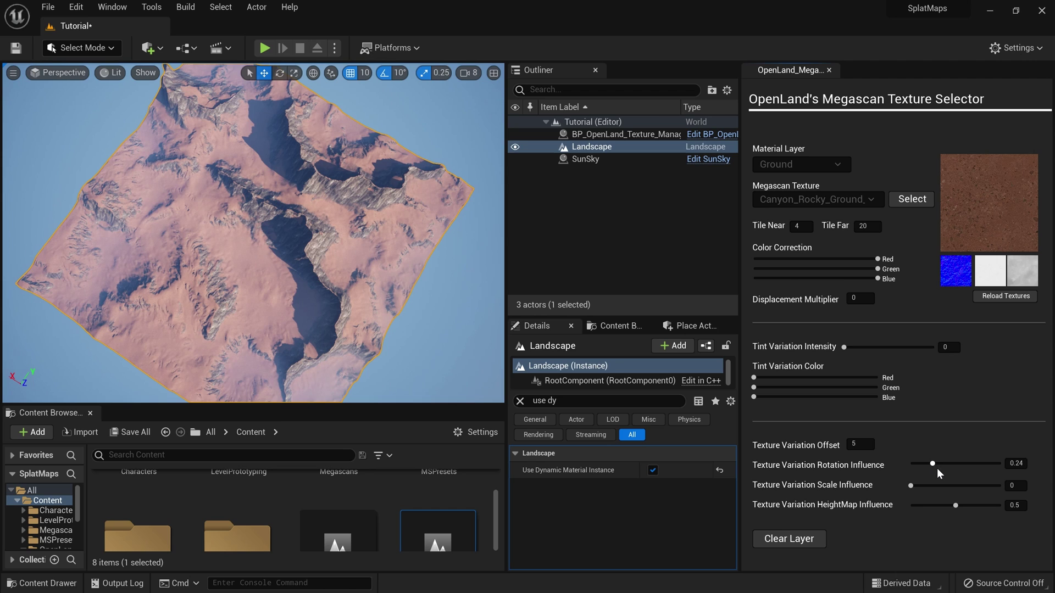
pyautogui.moveTo(937, 464); pyautogui.dragTo(954, 464)
pyautogui.moveTo(383, 343); pyautogui.dragTo(383, 344)
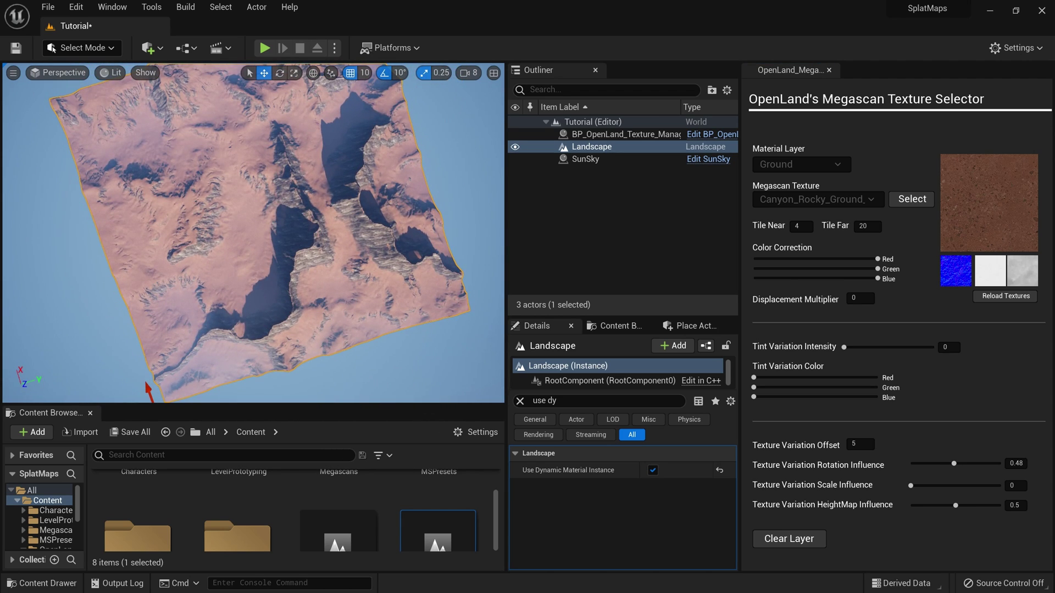
# - Examine the ground texture up close and play-test the level briefly to judge its tiling against the character
pyautogui.moveTo(254, 233)
pyautogui.mouseDown(button='right')
pyautogui.moveTo(253, 258)
pyautogui.moveTo(253, 220)
pyautogui.moveTo(253, 241)
pyautogui.mouseUp(button='right')
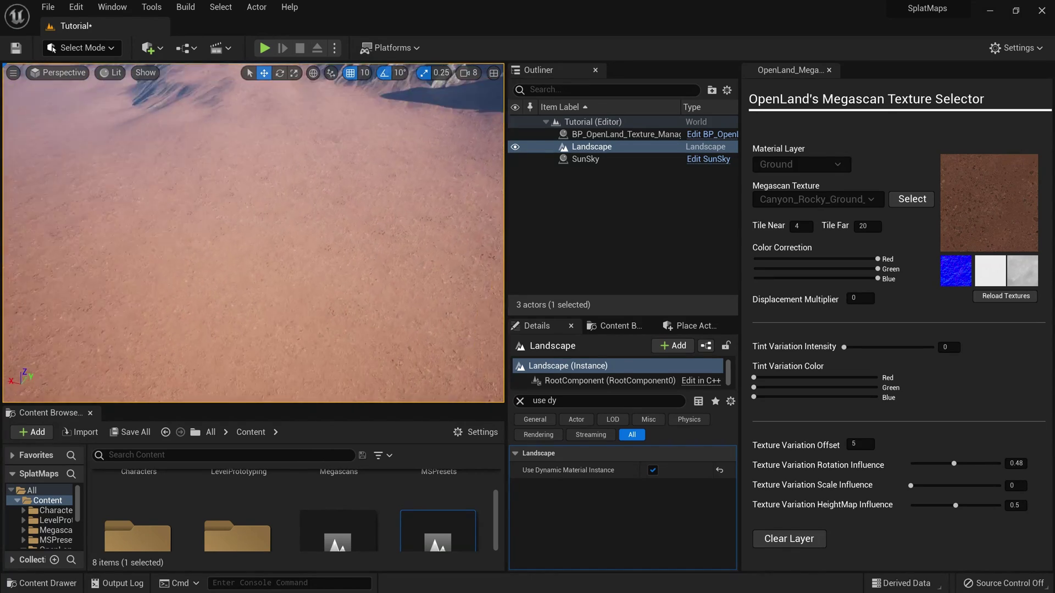
pyautogui.moveTo(383, 343); pyautogui.dragTo(383, 344, button='right')
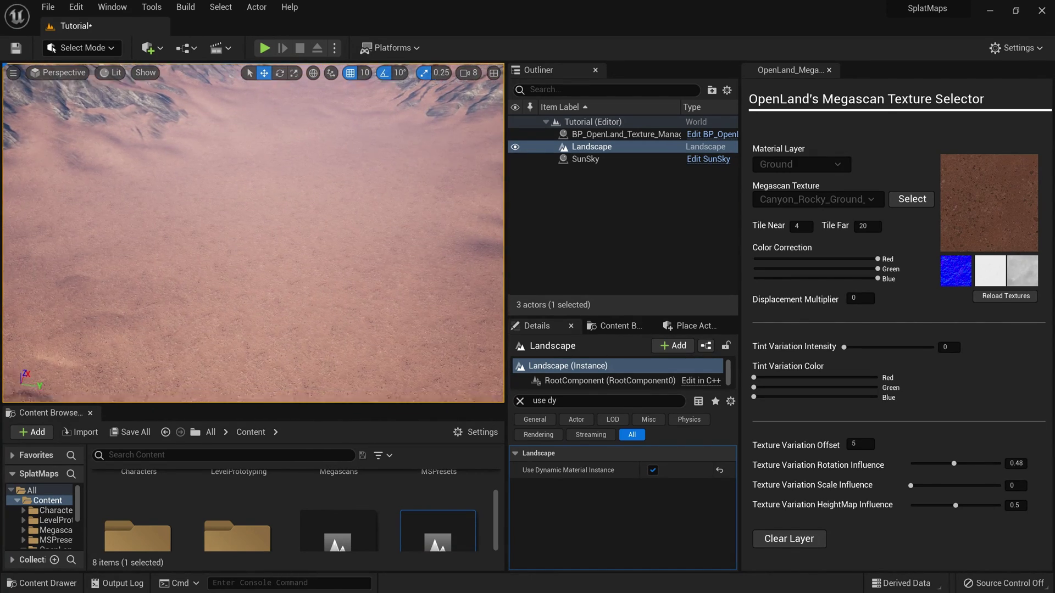
pyautogui.moveTo(352, 307); pyautogui.dragTo(352, 307, button='right')
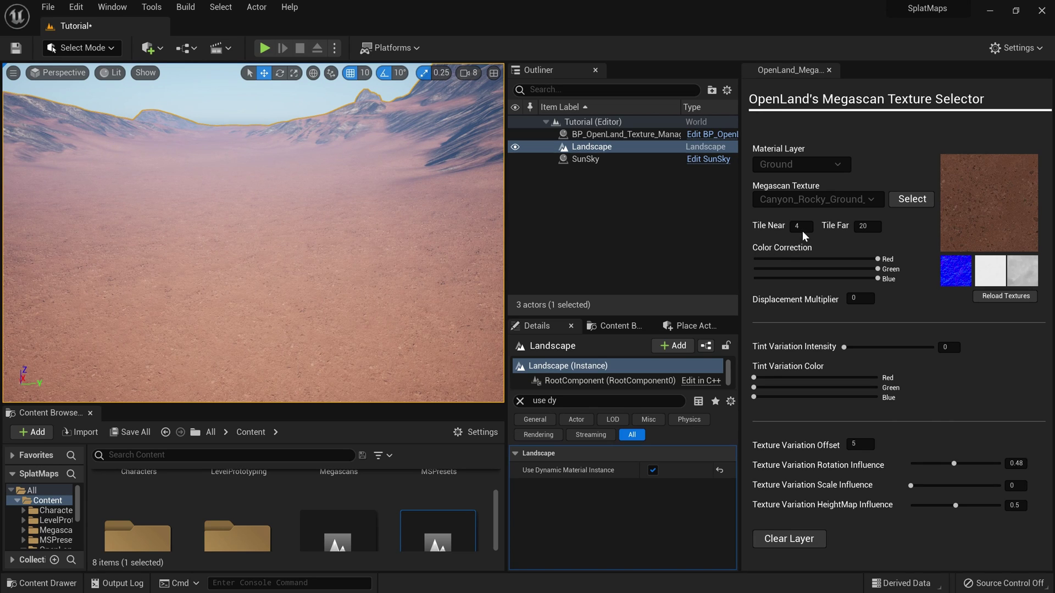
pyautogui.scroll(4, 225, 274)
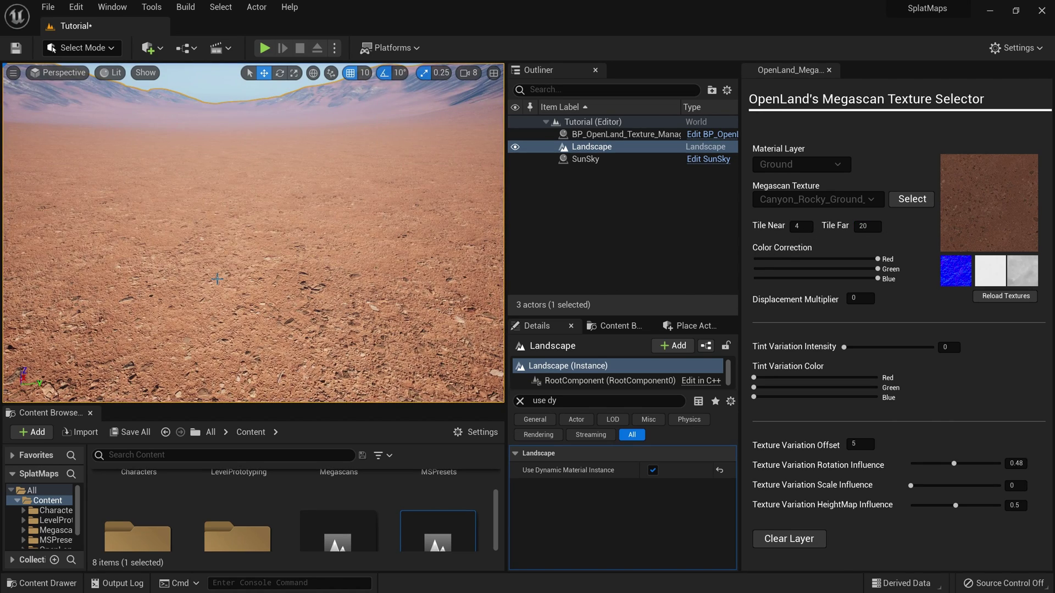
pyautogui.hotkey('alt', 'p')
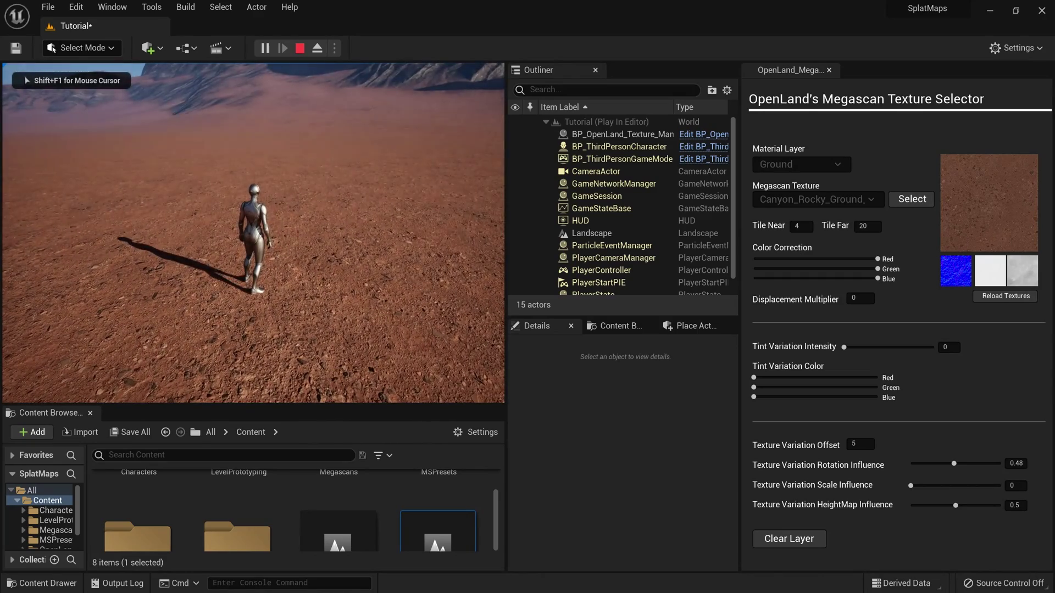
pyautogui.press('Escape')
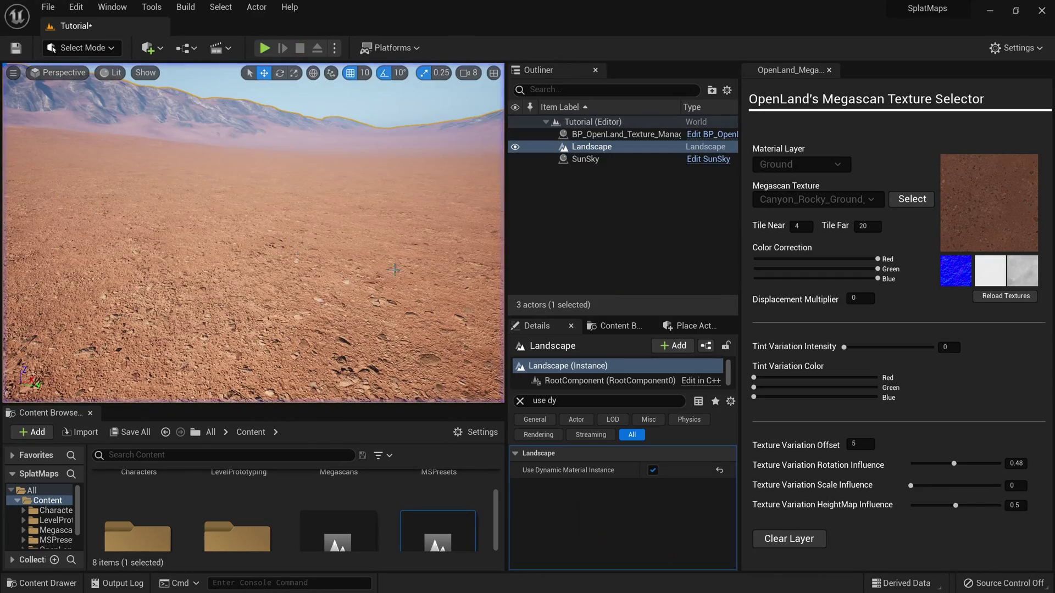
# - Set the Ground layer's Tile Near to 2 and Tile Far to 8, and check the tiling in a short play test
pyautogui.click(801, 230)
pyautogui.write('2')
pyautogui.press('Return')
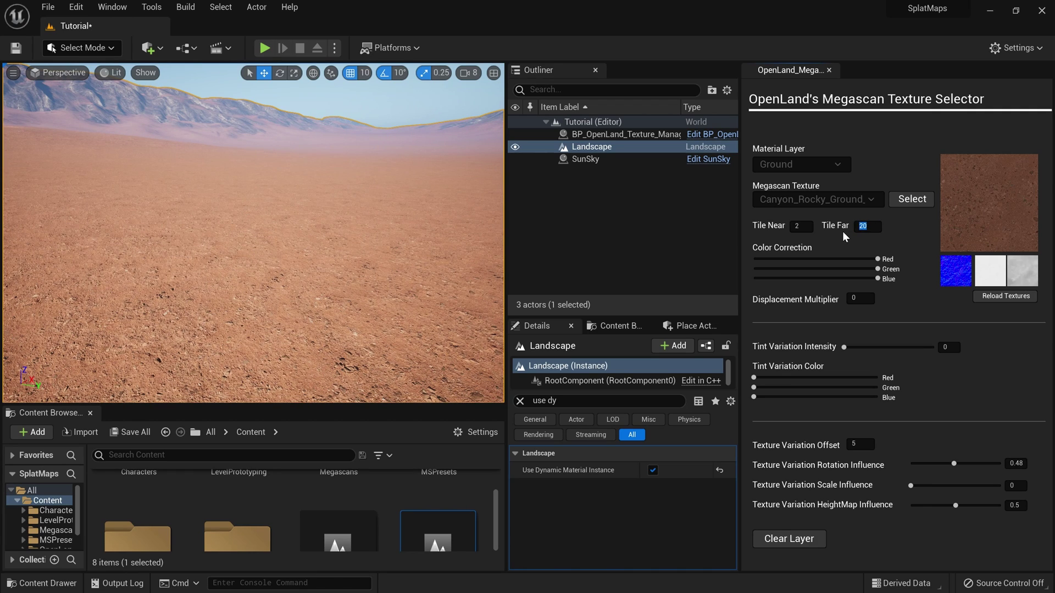
pyautogui.write('8')
pyautogui.press('Return')
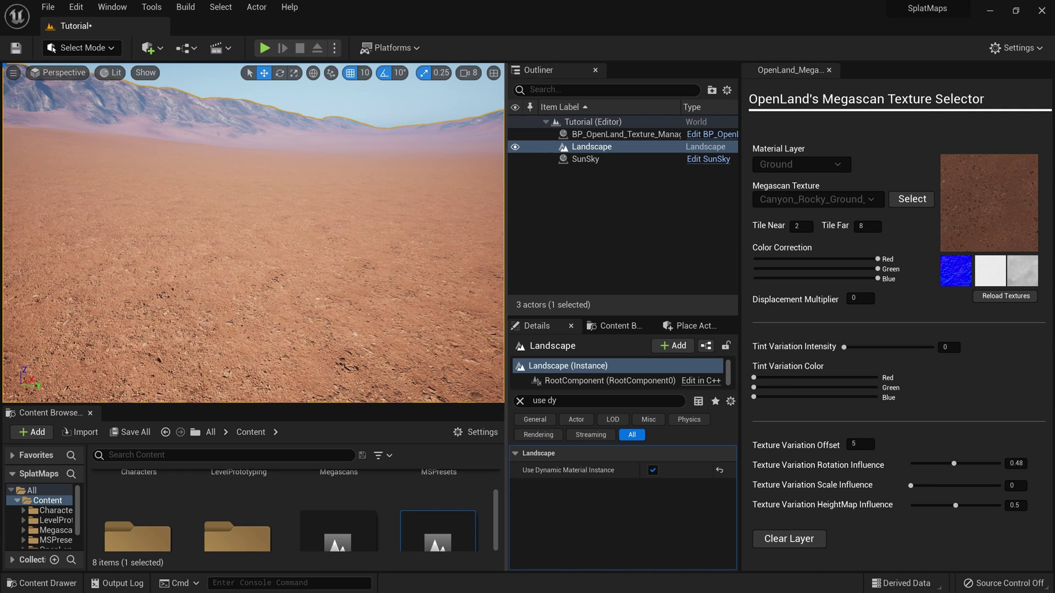
pyautogui.hotkey('alt', 'p')
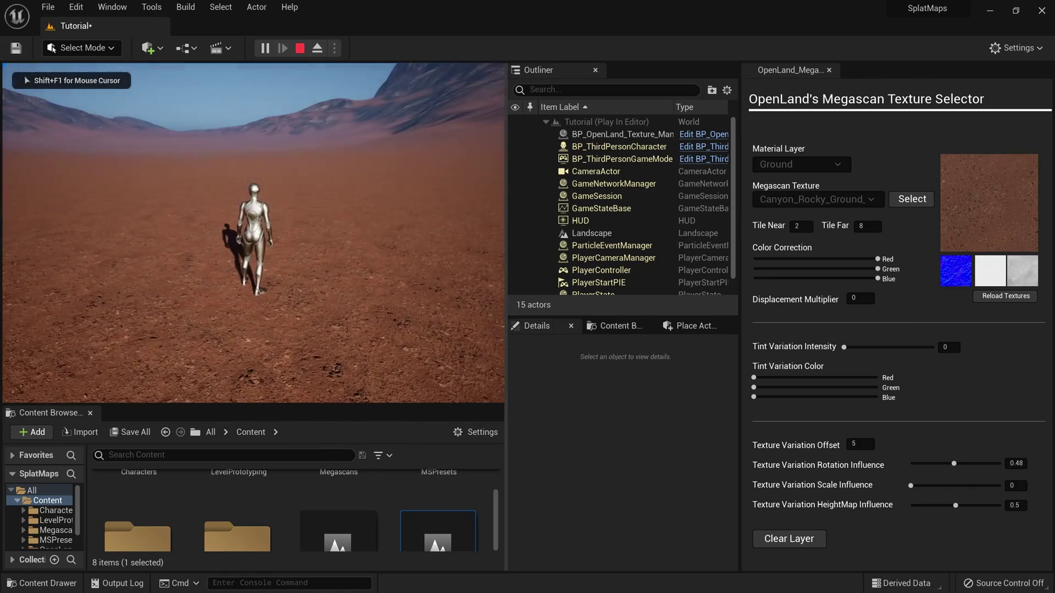
pyautogui.press('Escape')
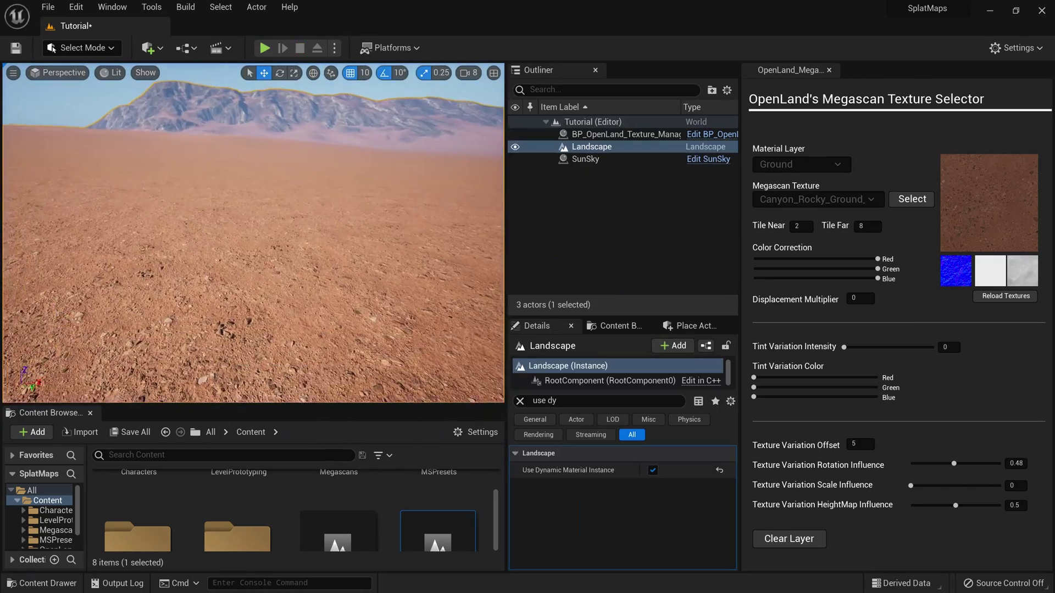
# - Assign the Icelandic_Lichened_Rock_vienajvn Megascan texture to the Slope material layer
pyautogui.press('w')
pyautogui.moveTo(253, 233)
pyautogui.mouseDown(button='right')
pyautogui.moveTo(264, 242)
pyautogui.moveTo(225, 242)
pyautogui.moveTo(253, 239)
pyautogui.moveTo(233, 235)
pyautogui.moveTo(239, 264)
pyautogui.moveTo(255, 220)
pyautogui.mouseUp(button='right')
pyautogui.press('w')
pyautogui.press('w')
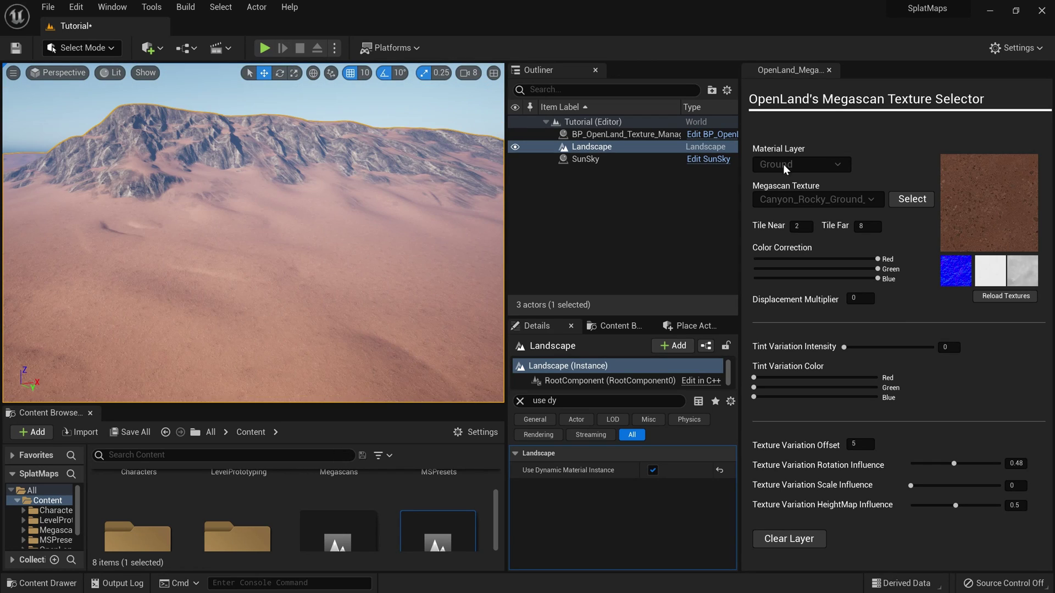
pyautogui.click(785, 164)
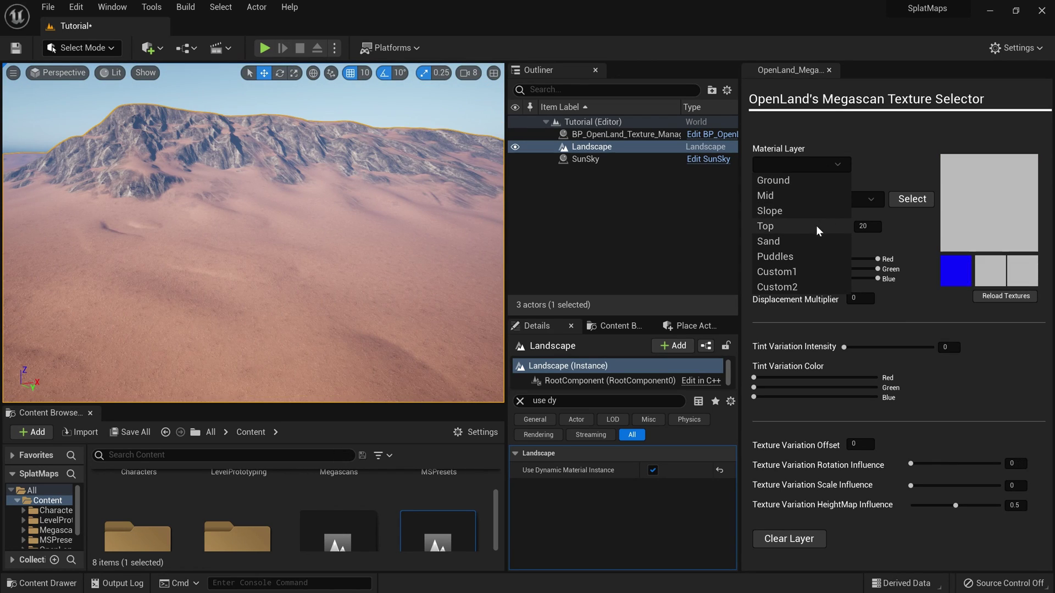
pyautogui.click(791, 213)
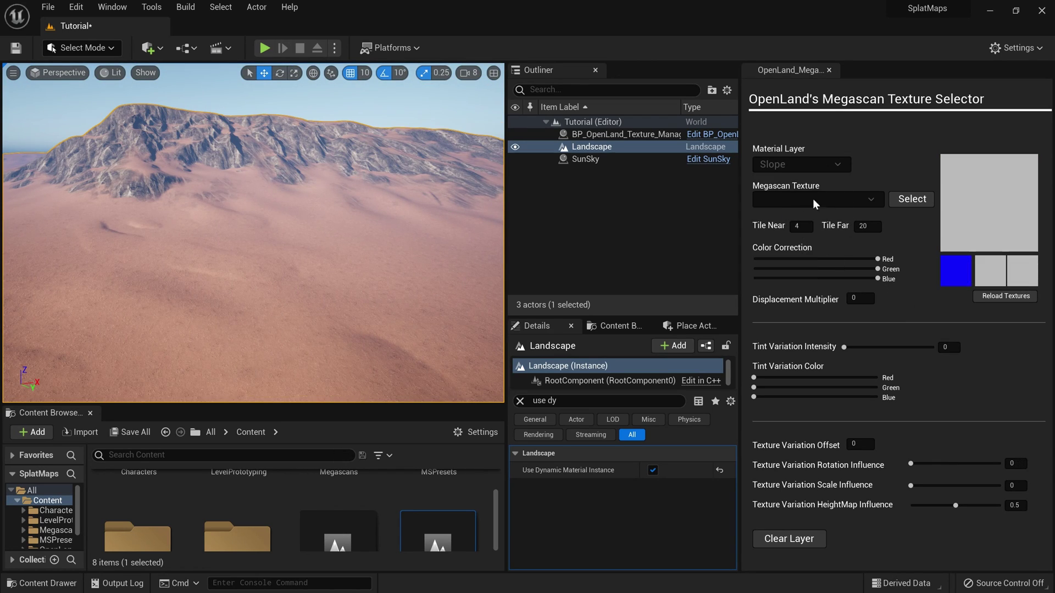
pyautogui.click(829, 207)
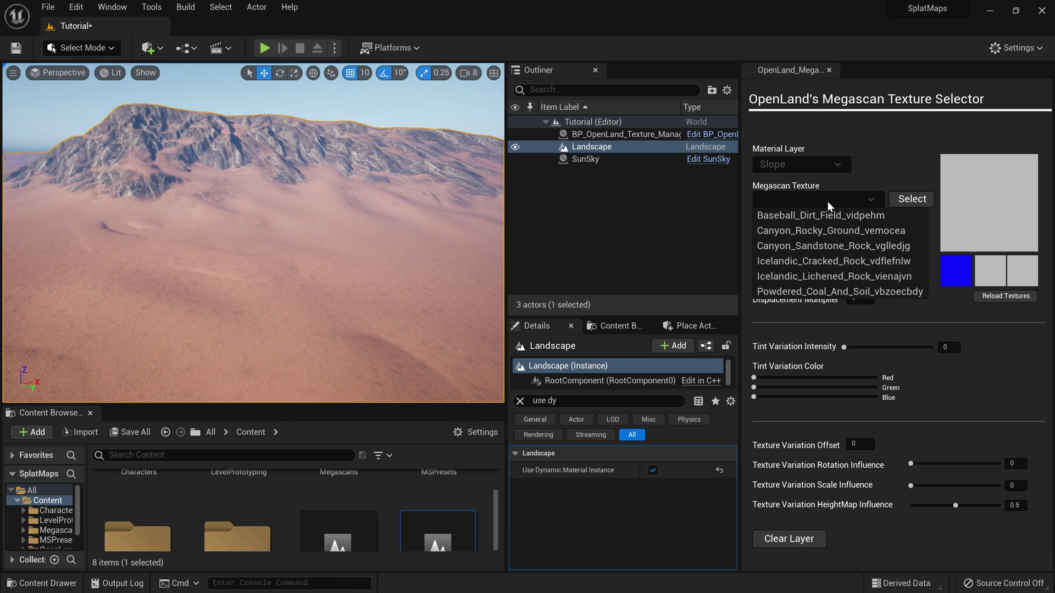
pyautogui.click(817, 277)
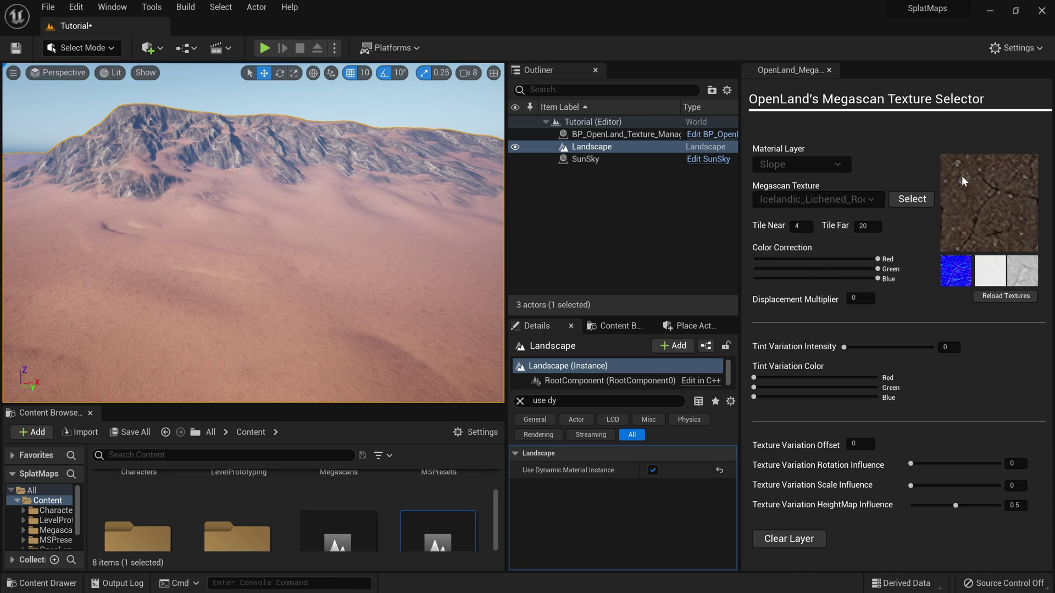
pyautogui.click(922, 199)
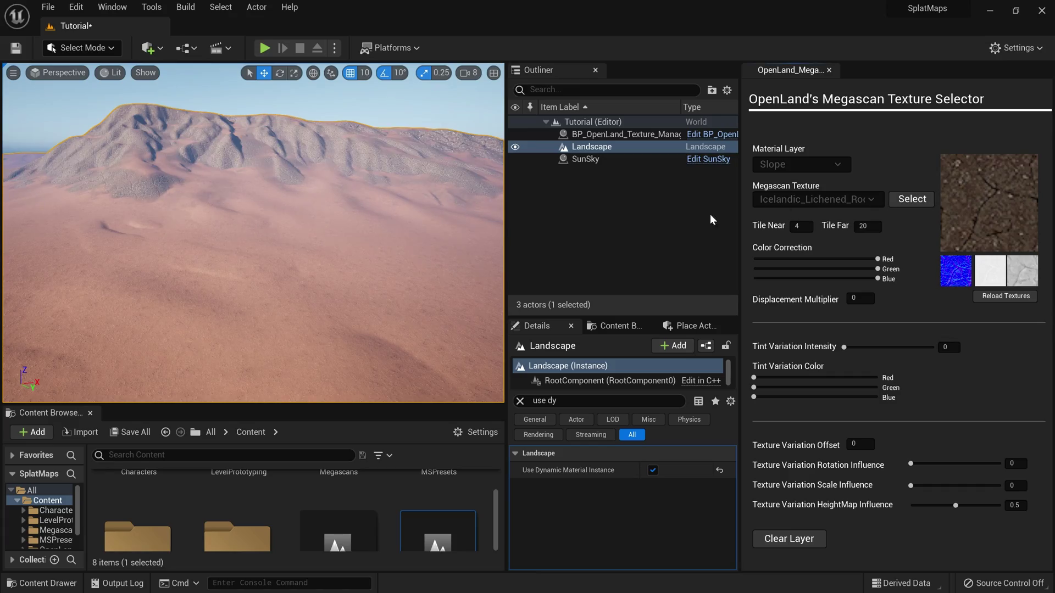
# - Set the Slope layer's Tile Near to 20 and Tile Far to 40
pyautogui.press('w')
pyautogui.moveTo(253, 233)
pyautogui.mouseDown(button='right')
pyautogui.moveTo(253, 280)
pyautogui.moveTo(253, 250)
pyautogui.mouseUp(button='right')
pyautogui.press('s')
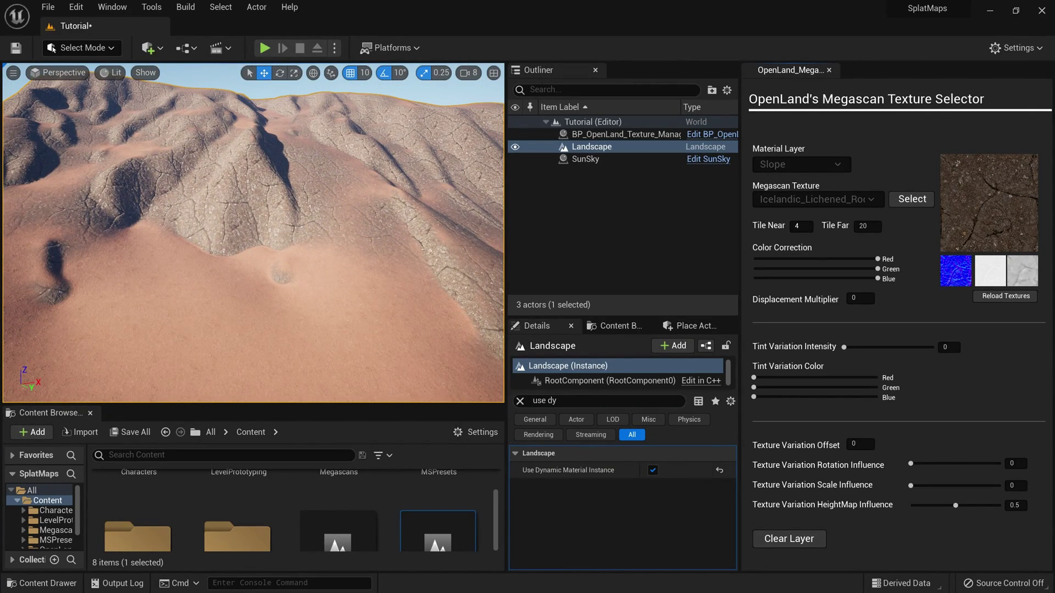
pyautogui.write('20')
pyautogui.click(171, 264)
pyautogui.click(864, 226)
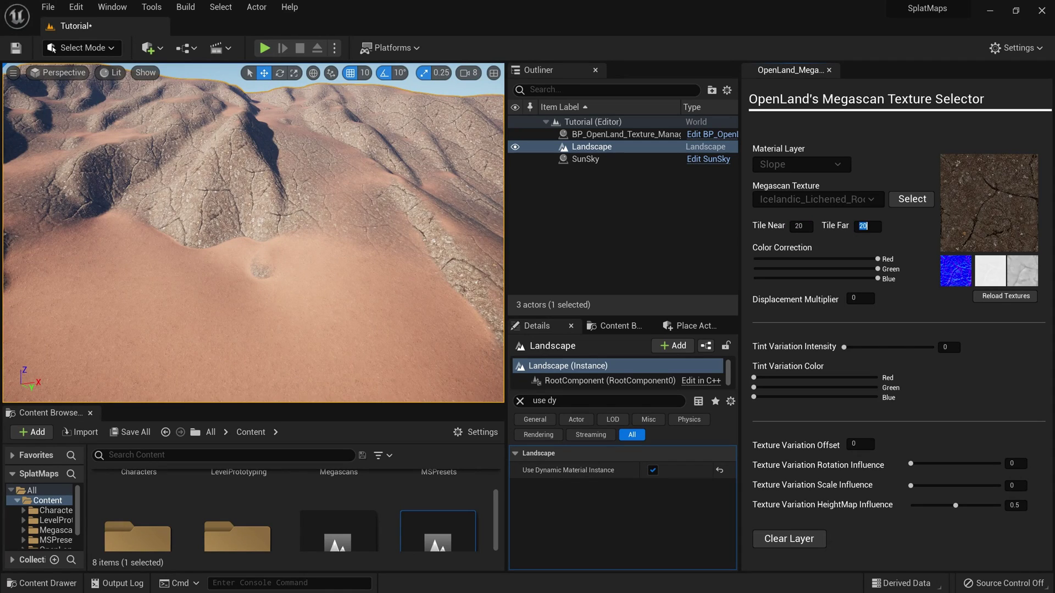
pyautogui.write('40')
pyautogui.rightClick(282, 342)
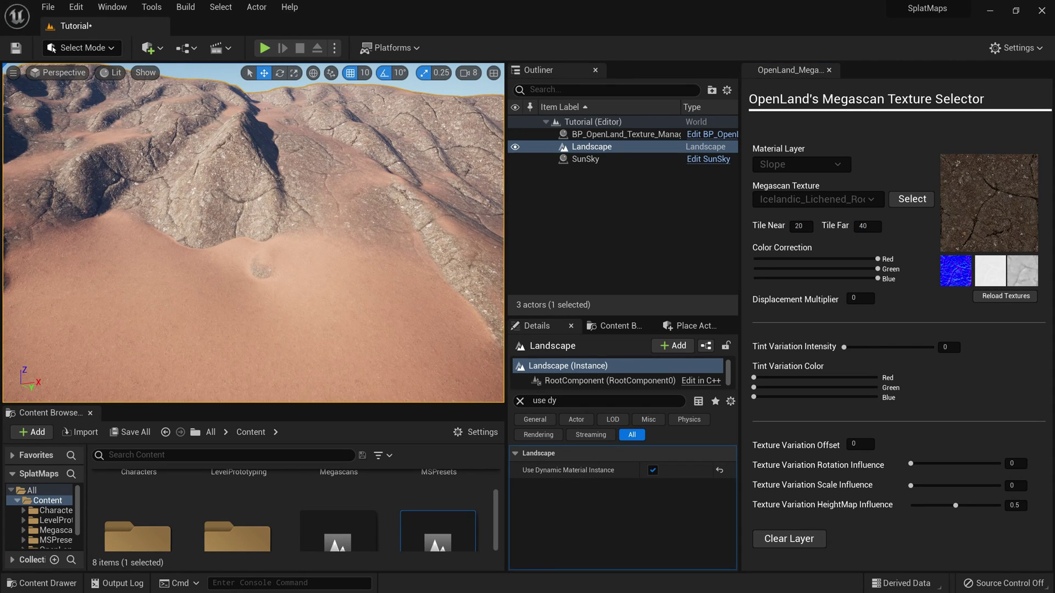
# - Set the Slope layer's Texture Variation Offset to 10, Rotation Influence to 0.07 and HeightMap Influence to 1
pyautogui.press('s')
pyautogui.press('a')
pyautogui.moveTo(281, 342); pyautogui.dragTo(414, 330, button='right')
pyautogui.press('w')
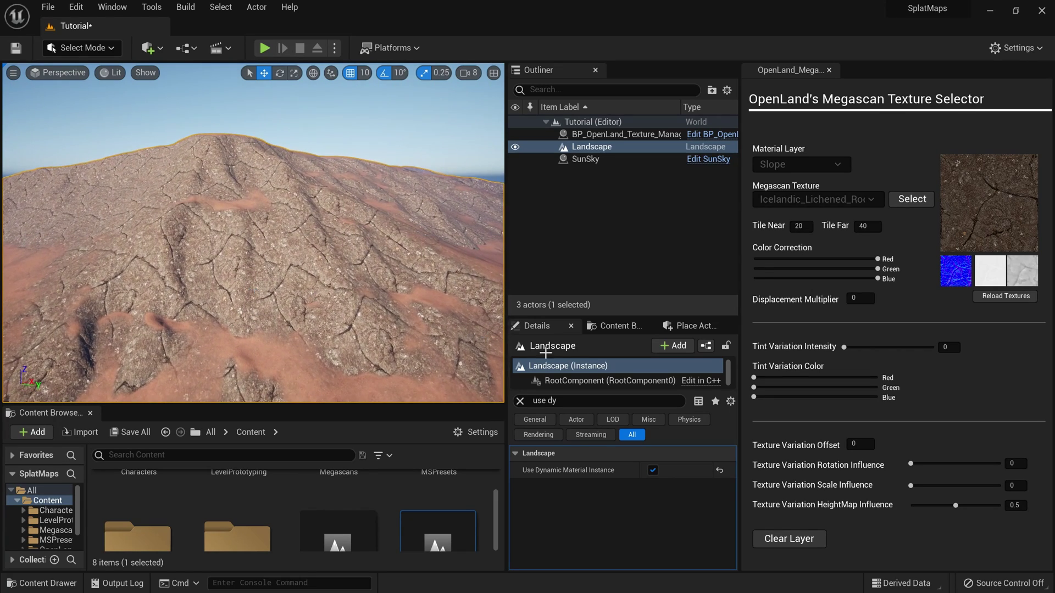
pyautogui.click(860, 444)
pyautogui.write('10')
pyautogui.press('Return')
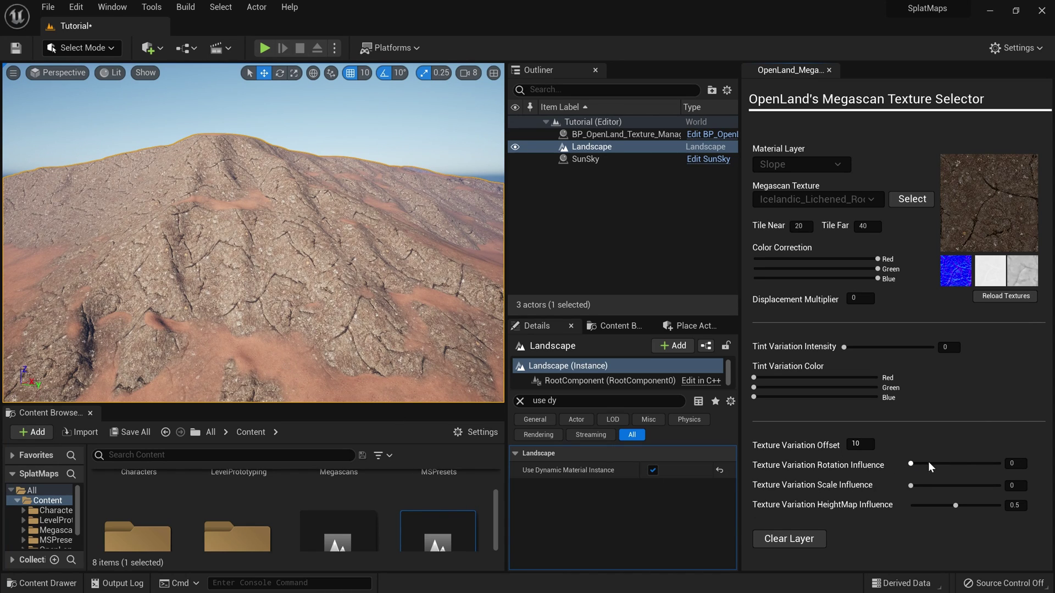
pyautogui.moveTo(928, 462); pyautogui.dragTo(945, 462)
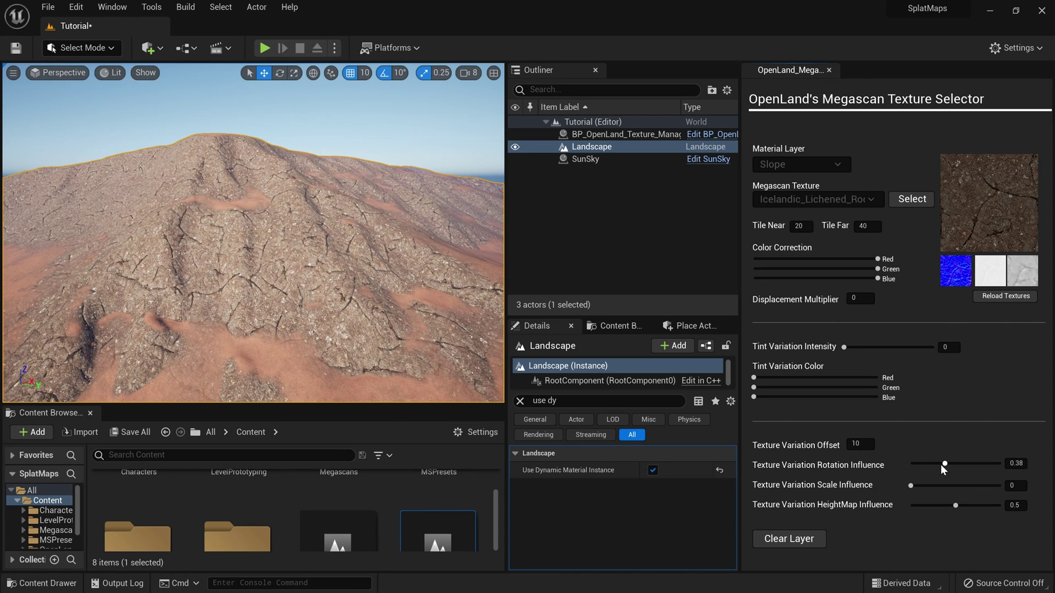
pyautogui.click(917, 464)
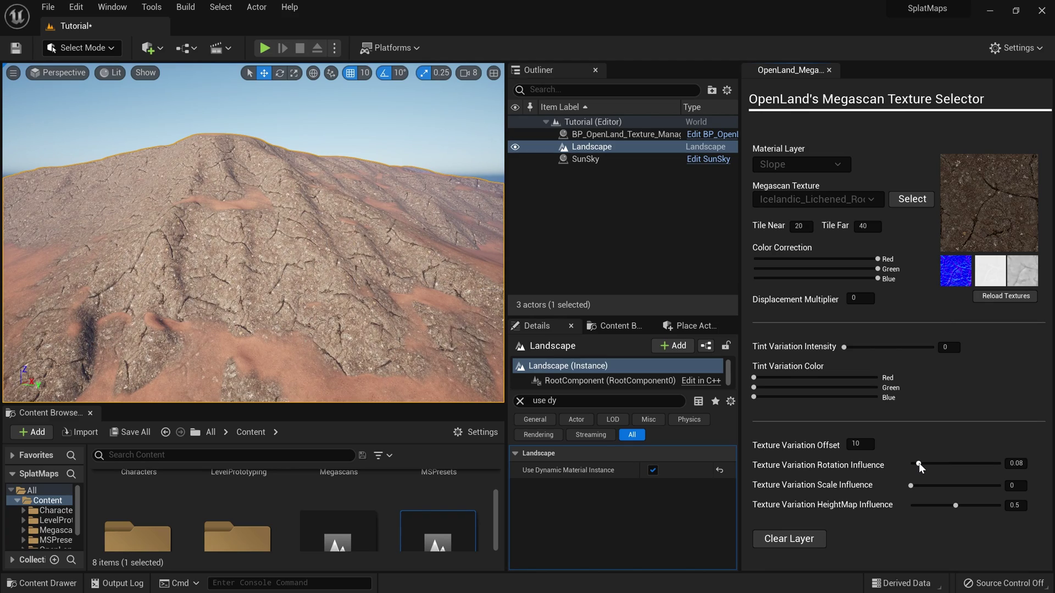
pyautogui.moveTo(917, 464); pyautogui.dragTo(918, 464)
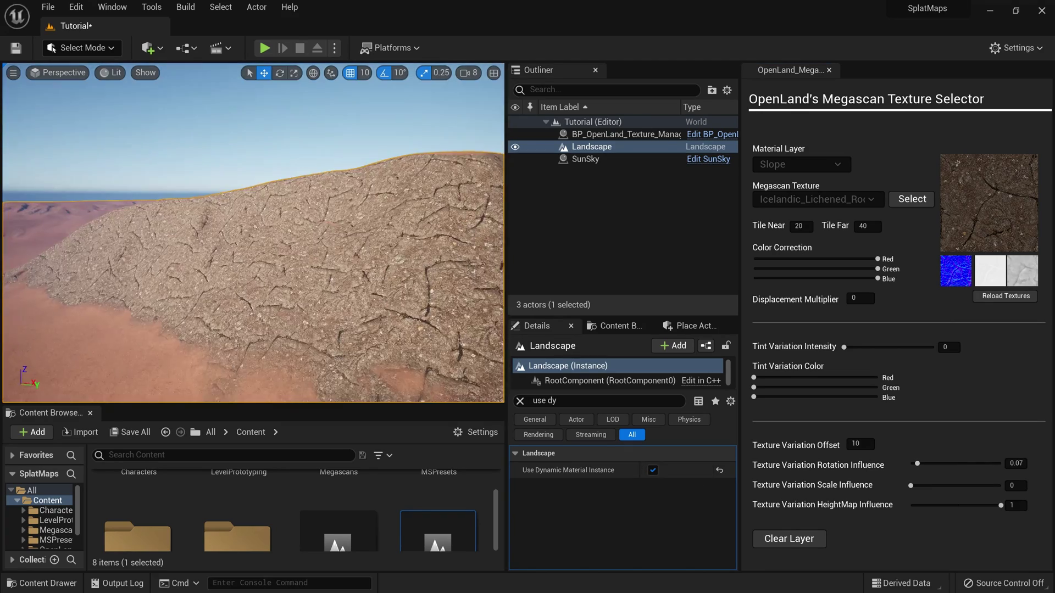
# - Slightly lower the Slope layer's Green and Blue color correction and set its Tile Far to 30
pyautogui.moveTo(253, 233); pyautogui.dragTo(232, 219, button='right')
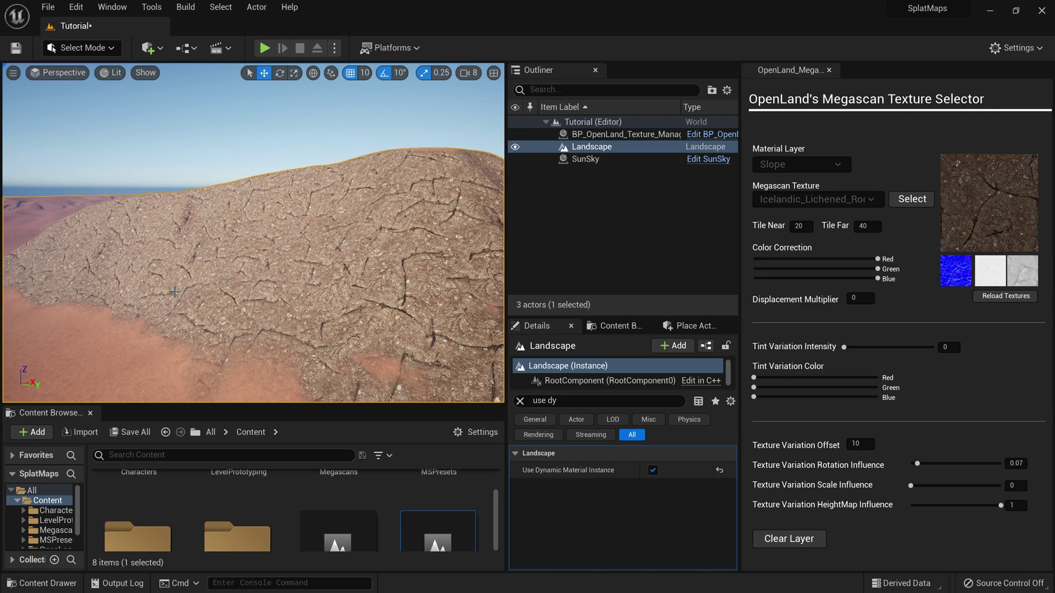
pyautogui.click(868, 269)
pyautogui.moveTo(279, 315); pyautogui.dragTo(302, 307, button='right')
# - Examine the whole landscape from above, and view dusty_debris.png and the next splat map image in Photos
pyautogui.moveTo(252, 237); pyautogui.dragTo(253, 275, button='right')
pyautogui.moveTo(157, 238); pyautogui.dragTo(157, 237, button='right')
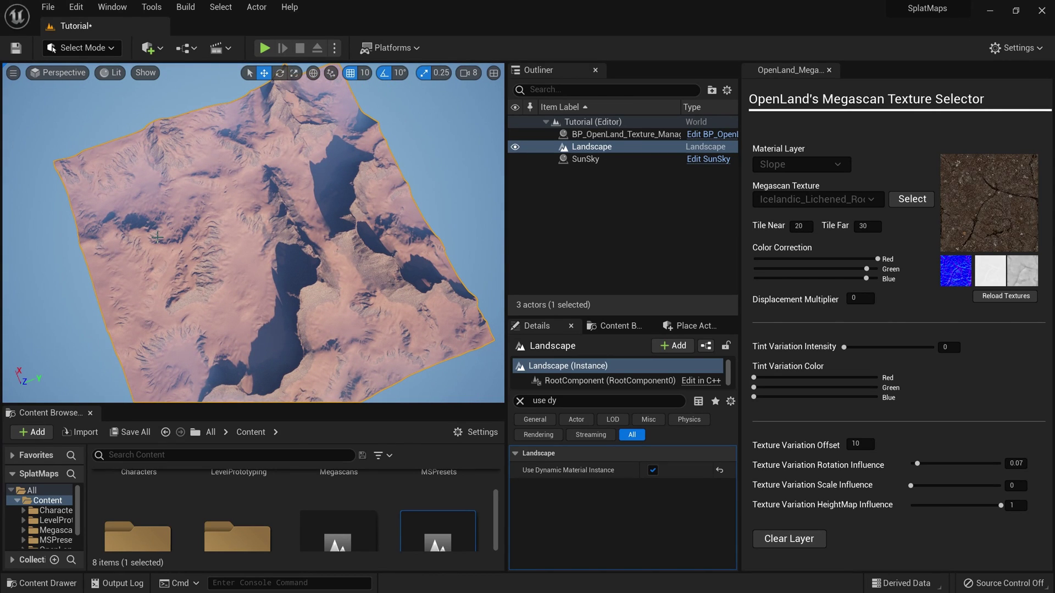
pyautogui.scroll(3, 263, 201)
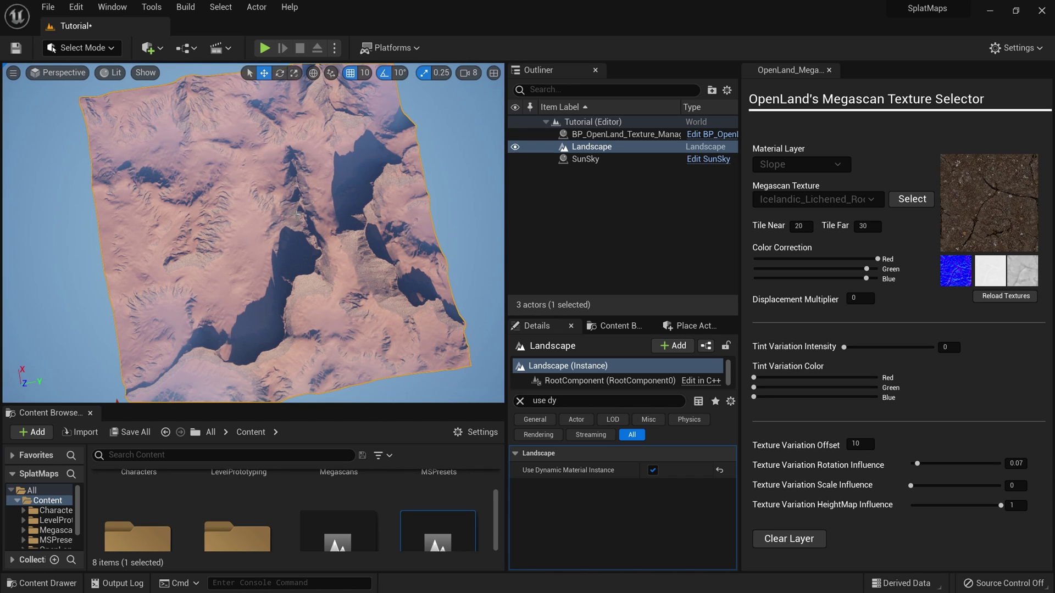
pyautogui.moveTo(339, 184)
pyautogui.keyDown('alt'); pyautogui.mouseDown()
pyautogui.moveTo(275, 178)
pyautogui.moveTo(330, 165)
pyautogui.moveTo(339, 184)
pyautogui.mouseUp(); pyautogui.keyUp('alt')
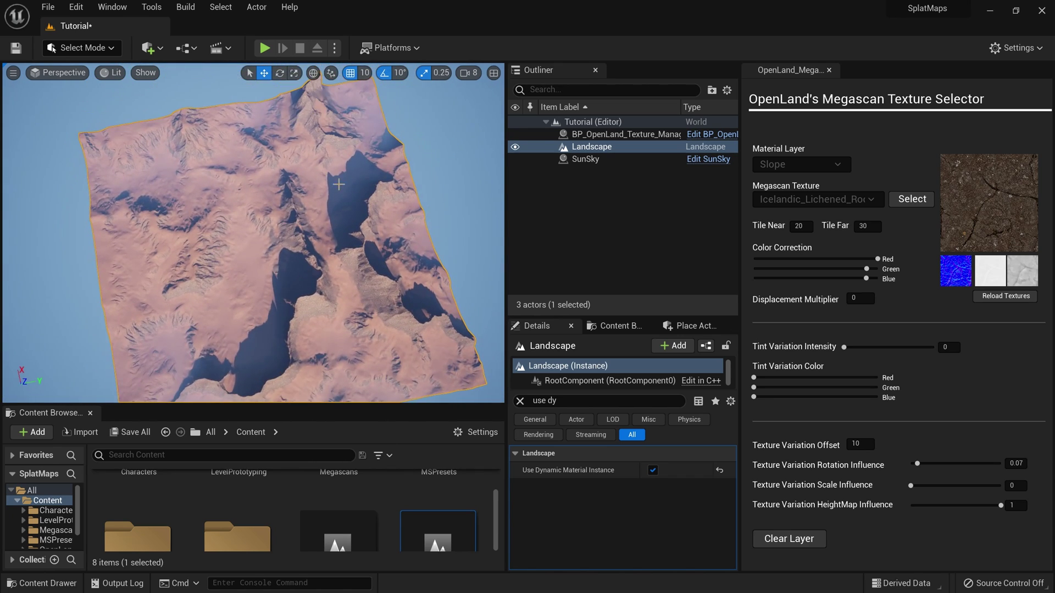
pyautogui.click(81, 48)
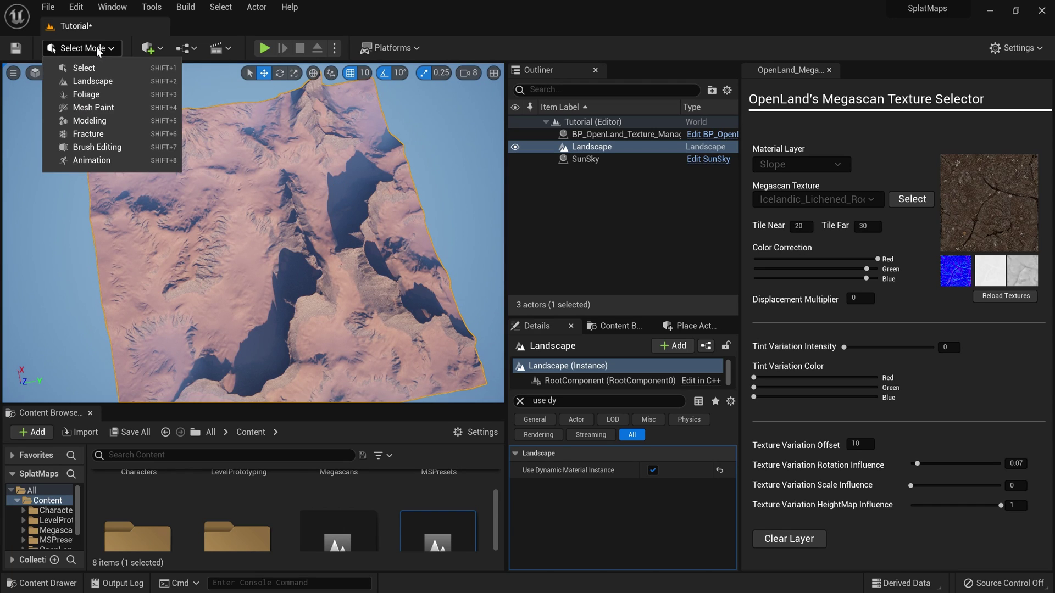
pyautogui.click(88, 78)
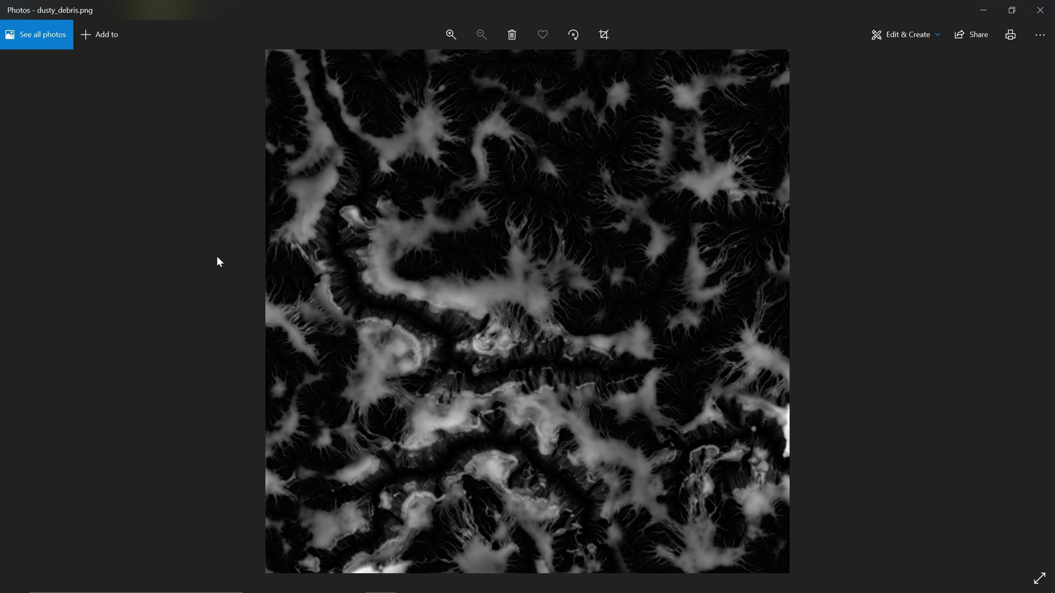
pyautogui.press('Right')
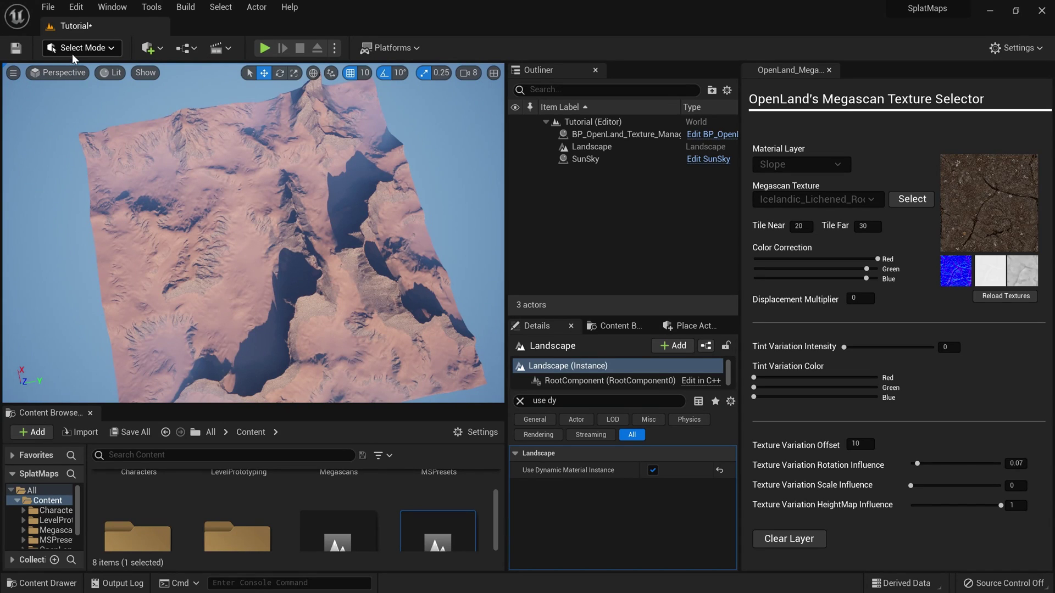
# - Switch to Landscape mode and assign Sand_LayerInfo to the Sand paint layer
pyautogui.click(72, 48)
pyautogui.click(87, 82)
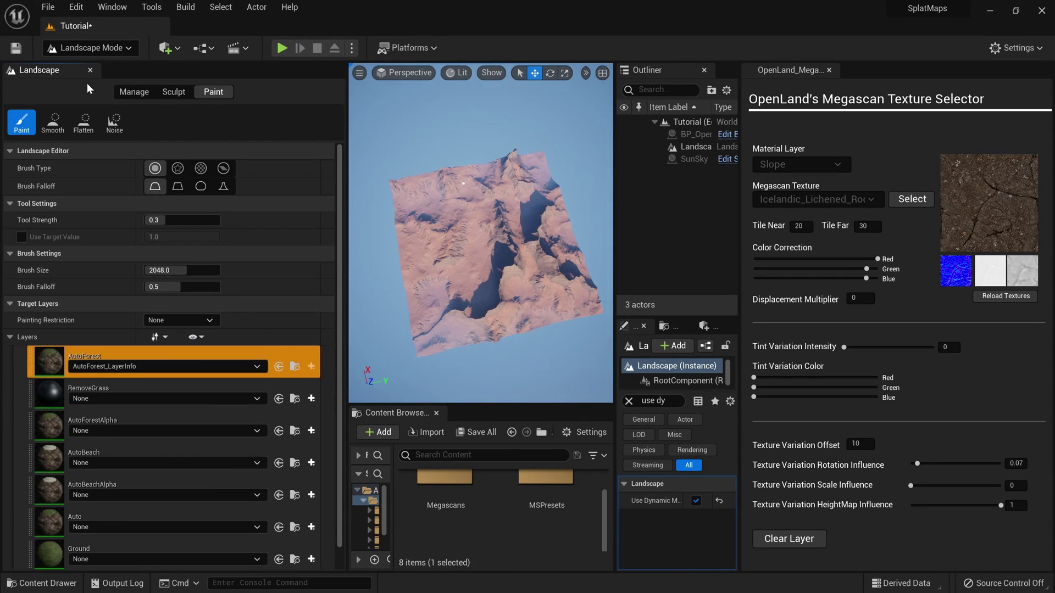
pyautogui.scroll(-5, 186, 447)
pyautogui.click(113, 155)
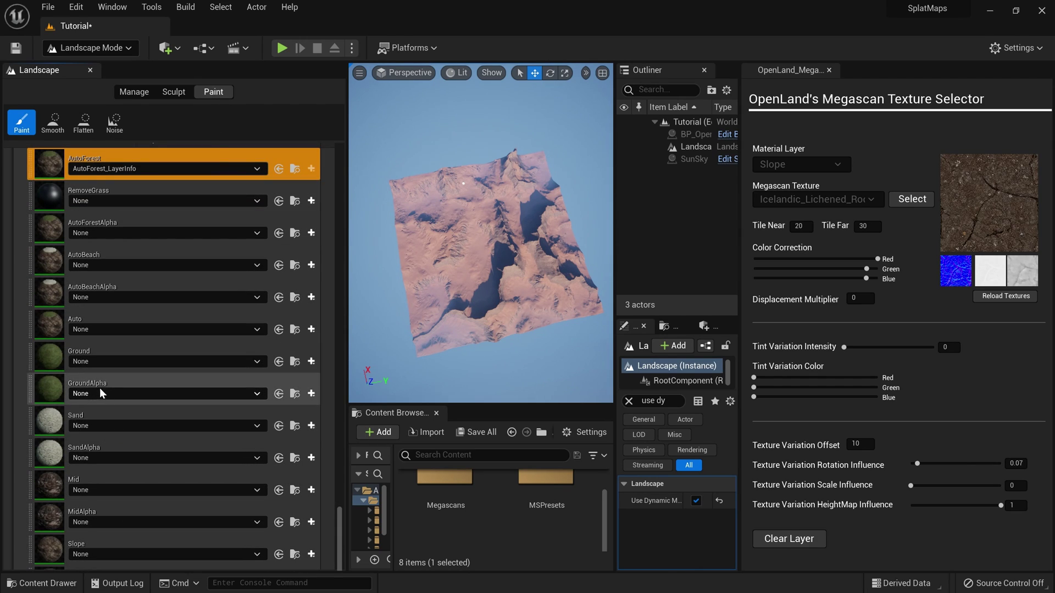
pyautogui.click(144, 426)
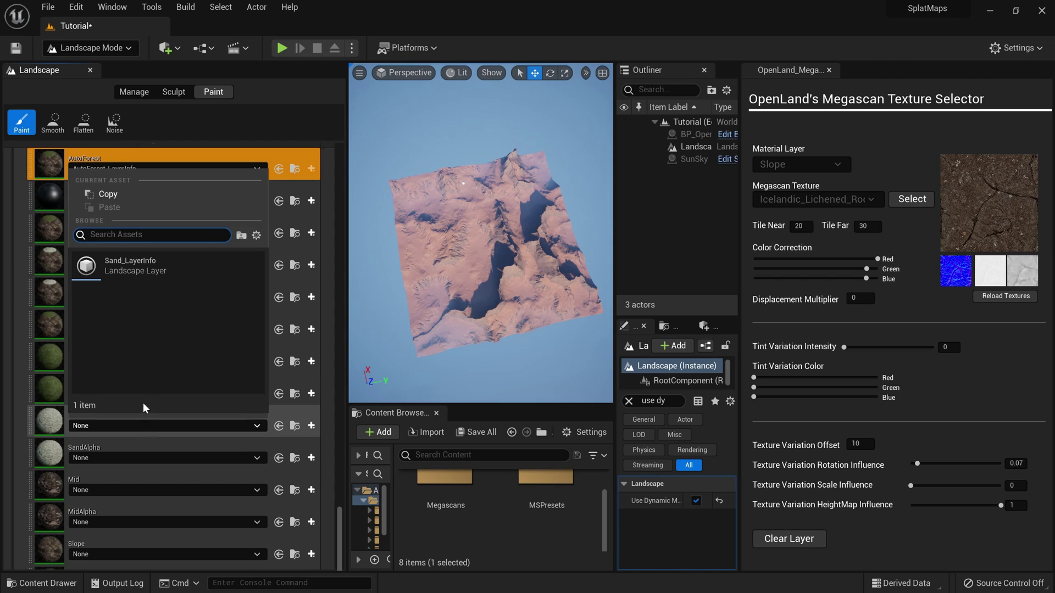
pyautogui.click(149, 268)
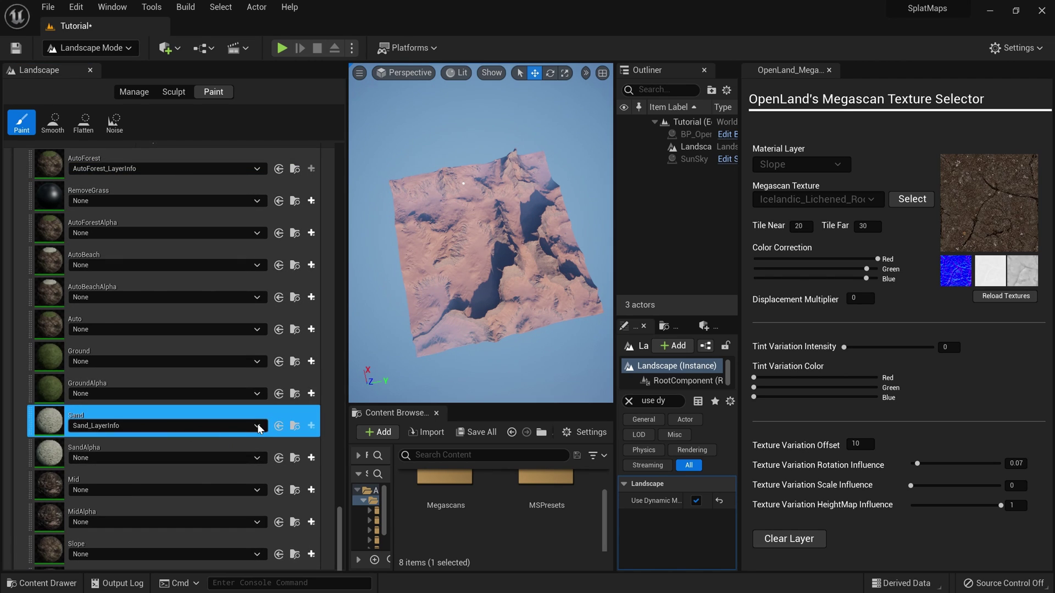
# - Open the landscape import settings and expand the list of layers
pyautogui.scroll(3, 221, 421)
pyautogui.scroll(1, 221, 420)
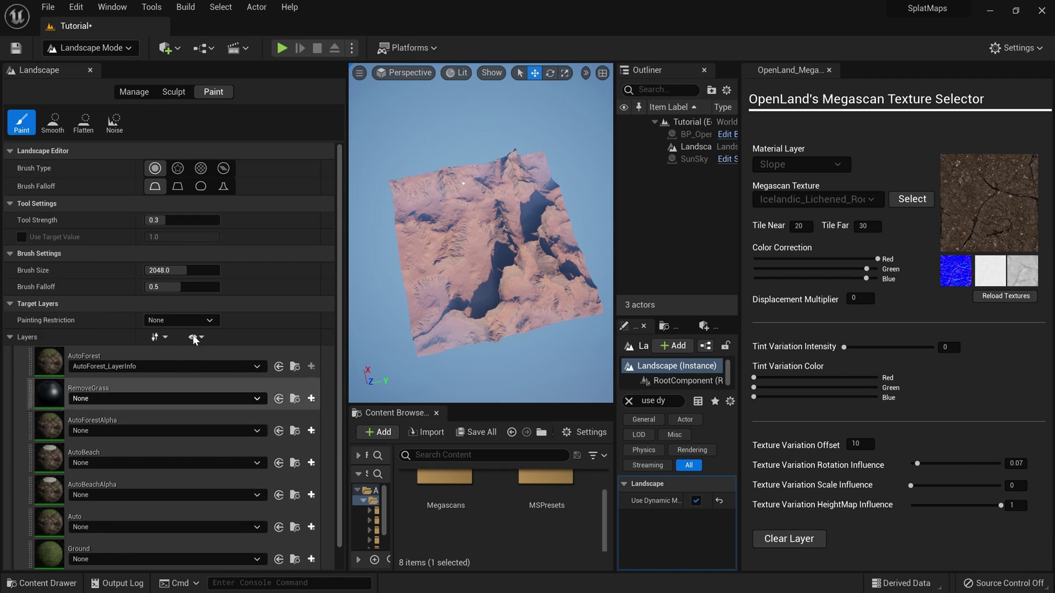
pyautogui.click(132, 92)
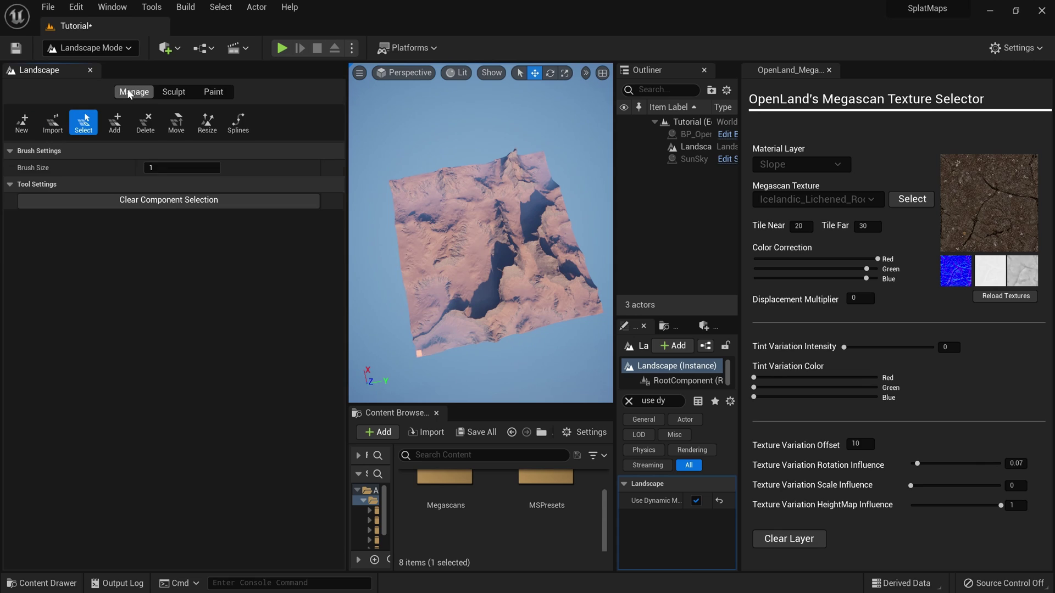
pyautogui.click(53, 127)
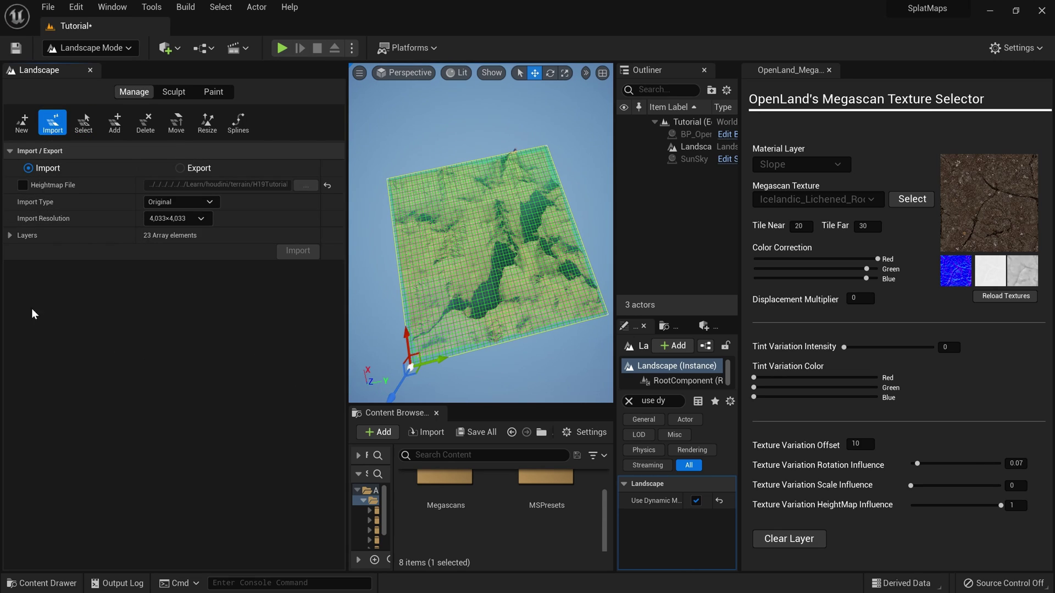
pyautogui.click(10, 236)
pyautogui.scroll(-3, 65, 275)
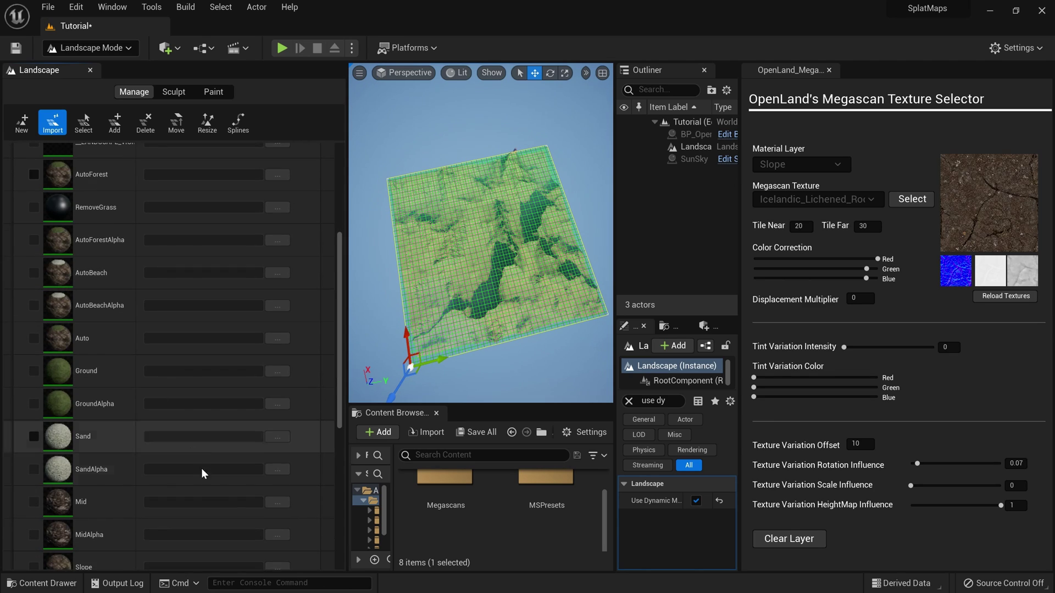
# - Enable the Sand layer for import and choose dusty_sediment from the H19Tutorial render folder as its layer file
pyautogui.scroll(1, 47, 454)
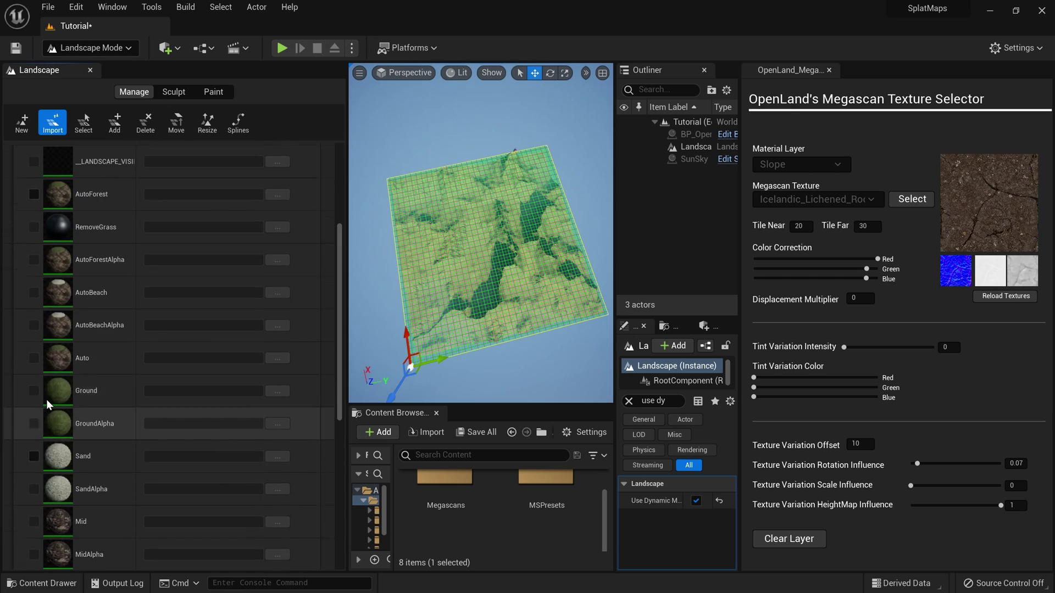
pyautogui.scroll(1, 46, 401)
pyautogui.scroll(-3, 46, 400)
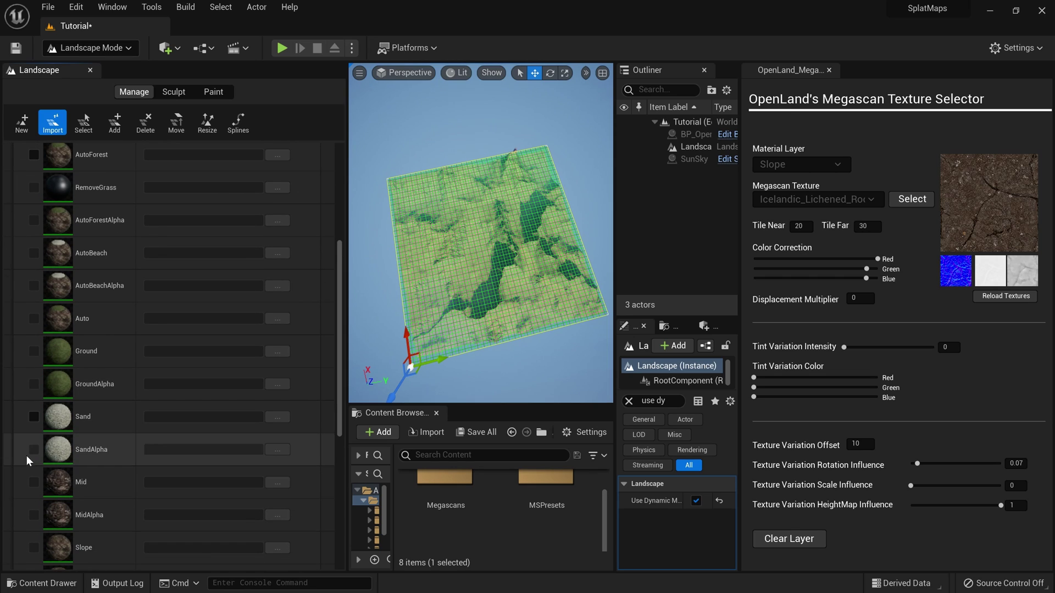
pyautogui.scroll(2, 38, 311)
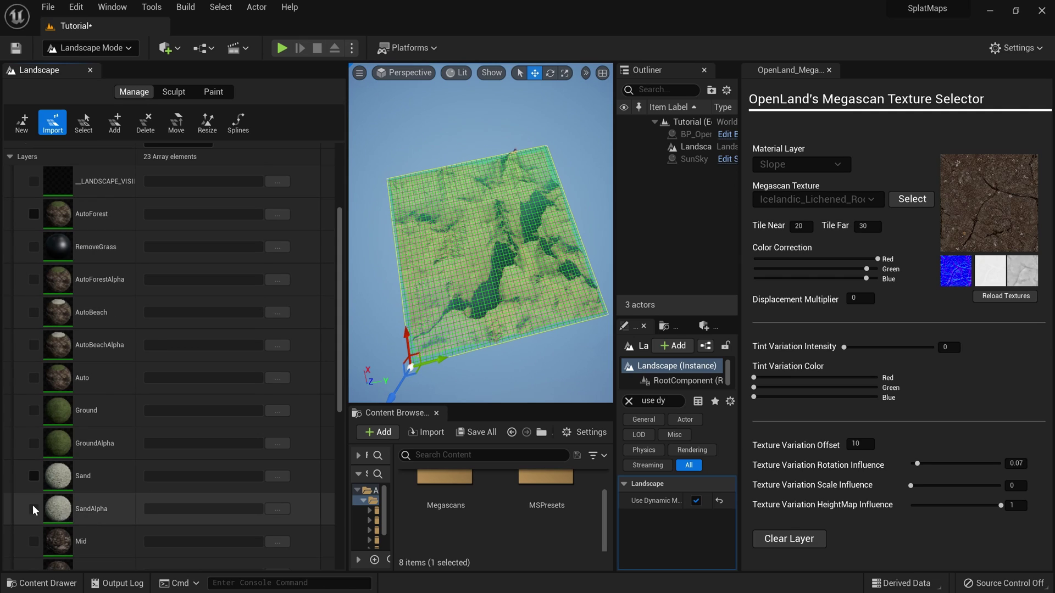
pyautogui.scroll(-2, 37, 467)
pyautogui.click(35, 418)
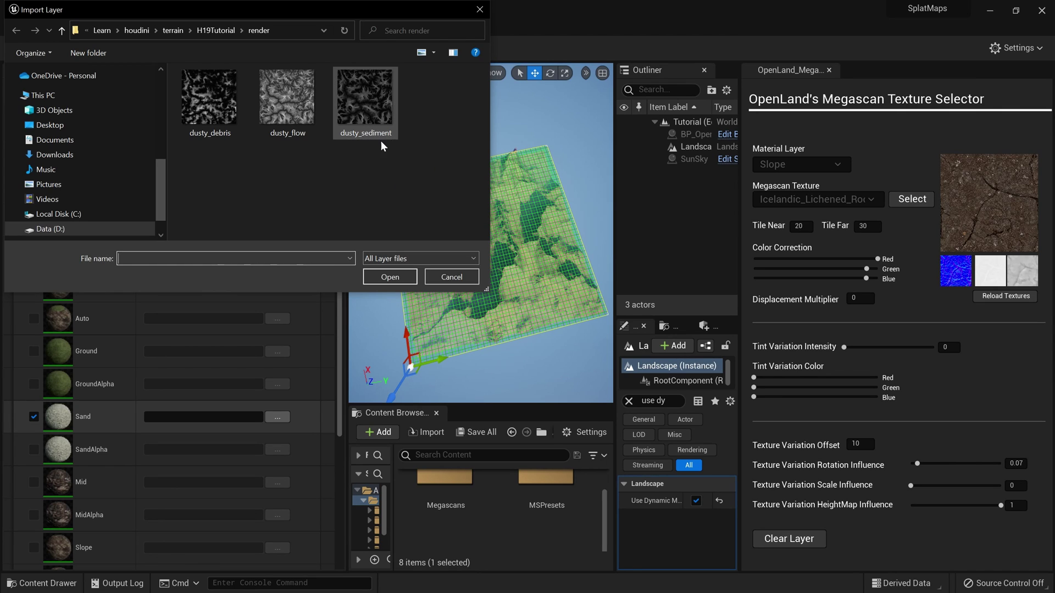
pyautogui.doubleClick(362, 125)
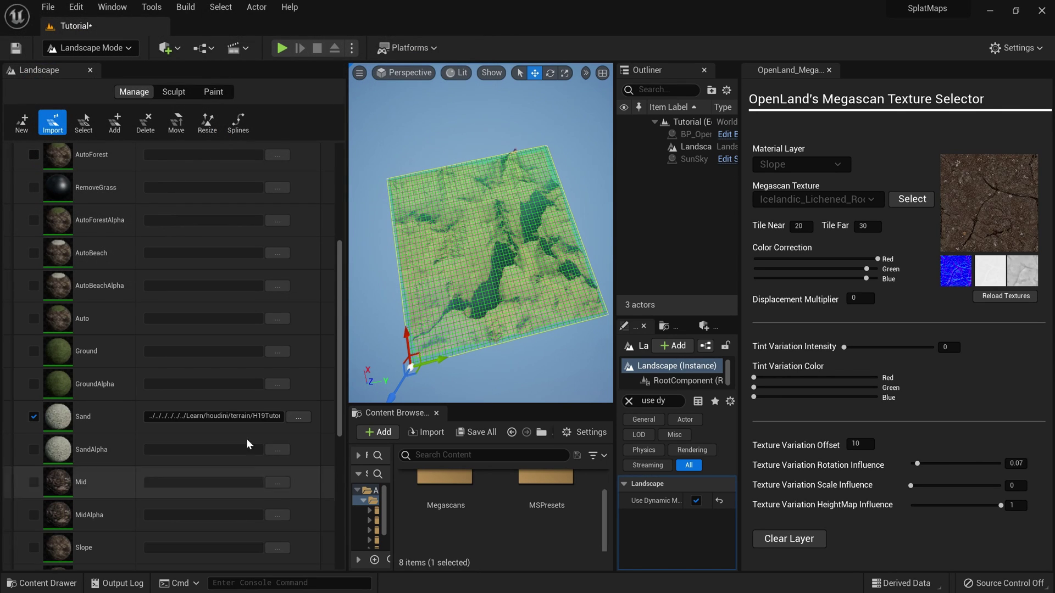
pyautogui.scroll(-5, 302, 357)
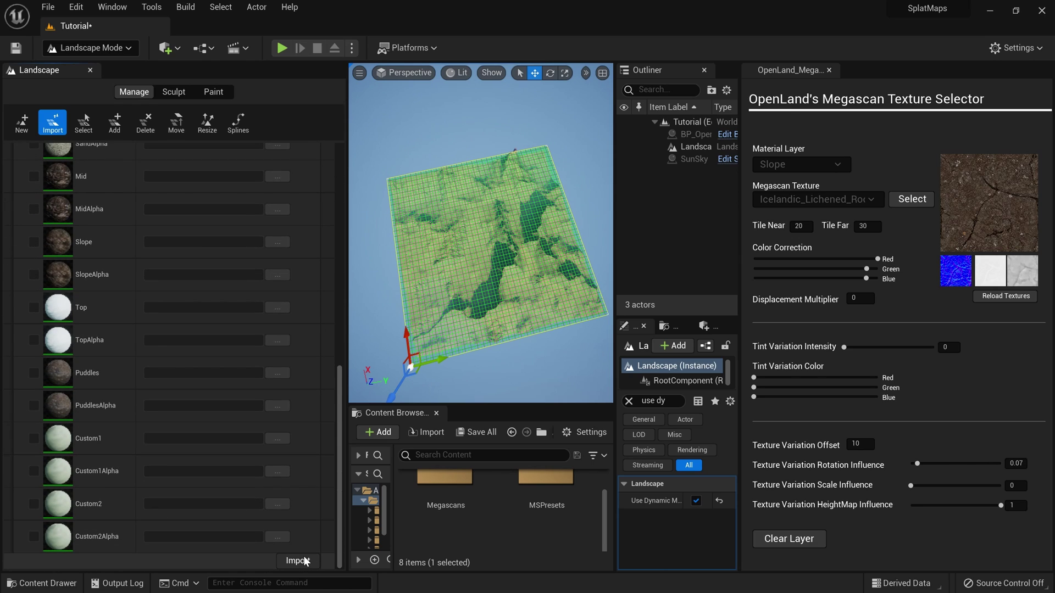
# - Import the Sand layer's splat map into the landscape and return to Select mode
pyautogui.click(298, 561)
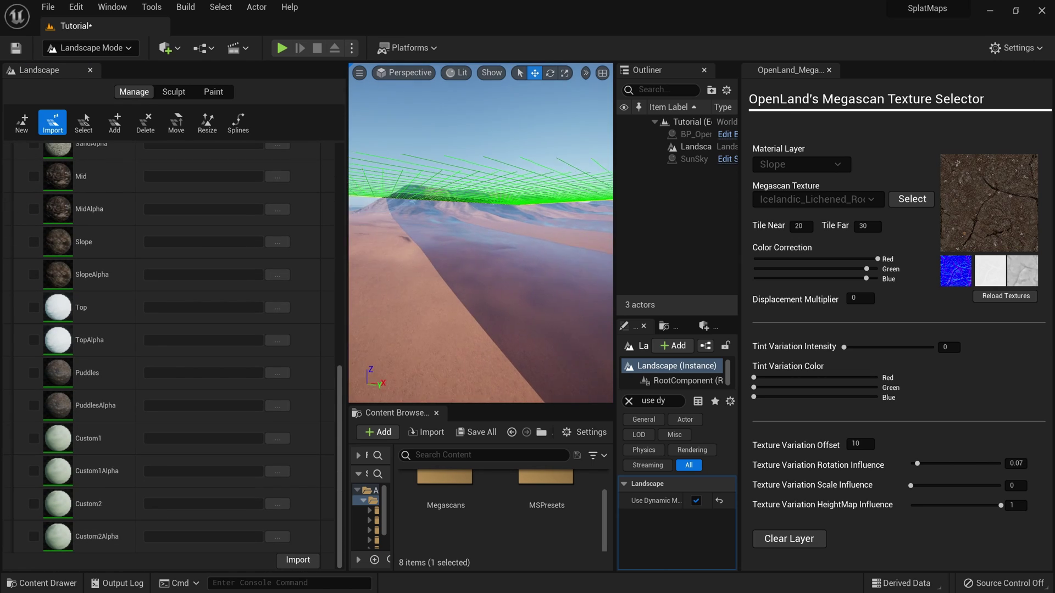
pyautogui.click(96, 46)
pyautogui.click(90, 67)
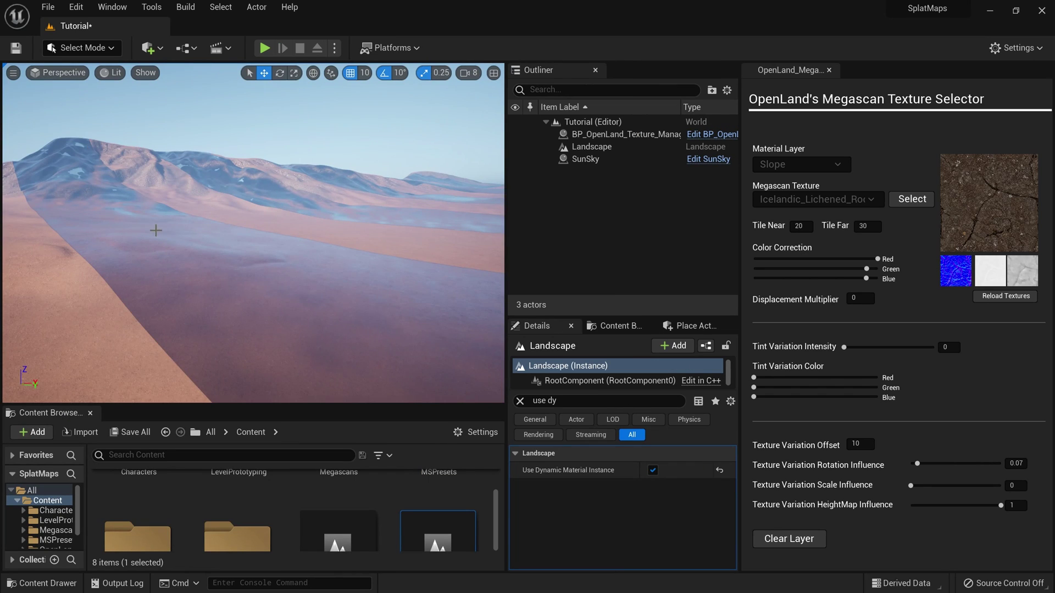
pyautogui.moveTo(156, 230); pyautogui.dragTo(172, 254, button='right')
pyautogui.press('w')
pyautogui.press('w')
# - Save the Tutorial level and reload it from the Content folder
pyautogui.moveTo(260, 408); pyautogui.dragTo(258, 268)
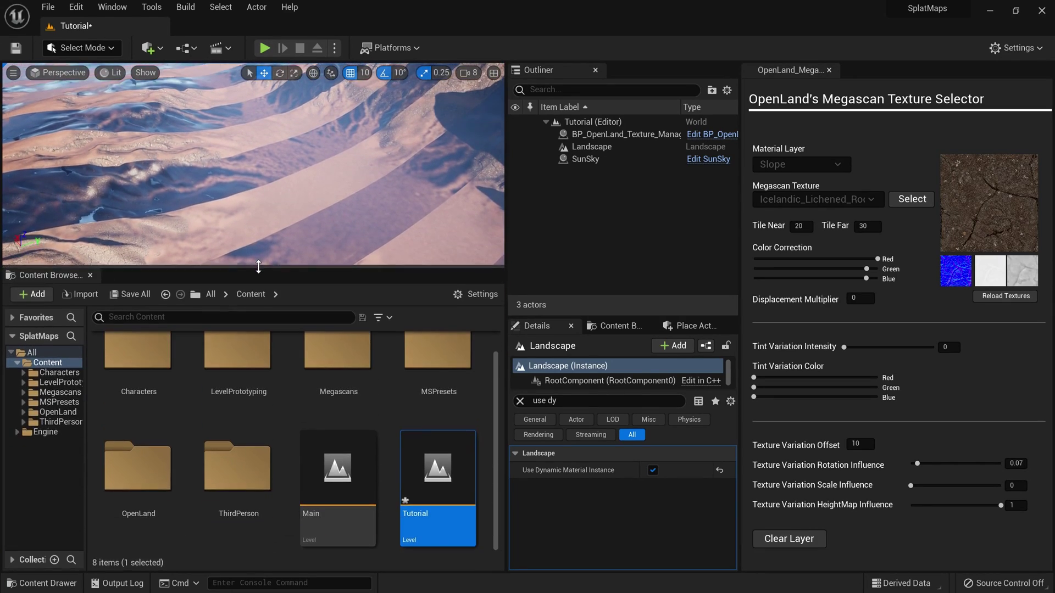
pyautogui.hotkey('ctrl', 's')
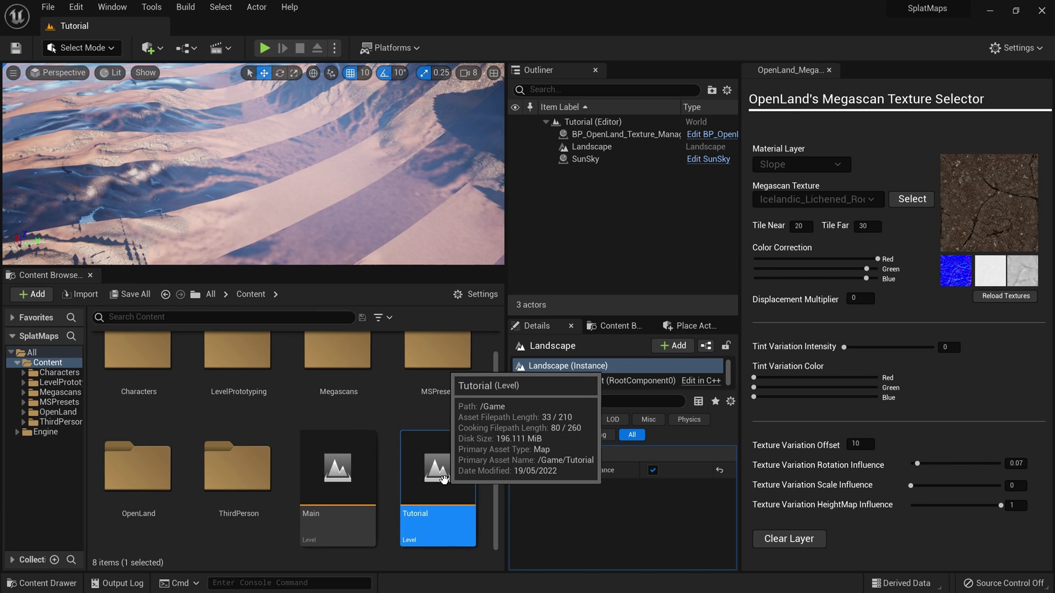
pyautogui.doubleClick(443, 472)
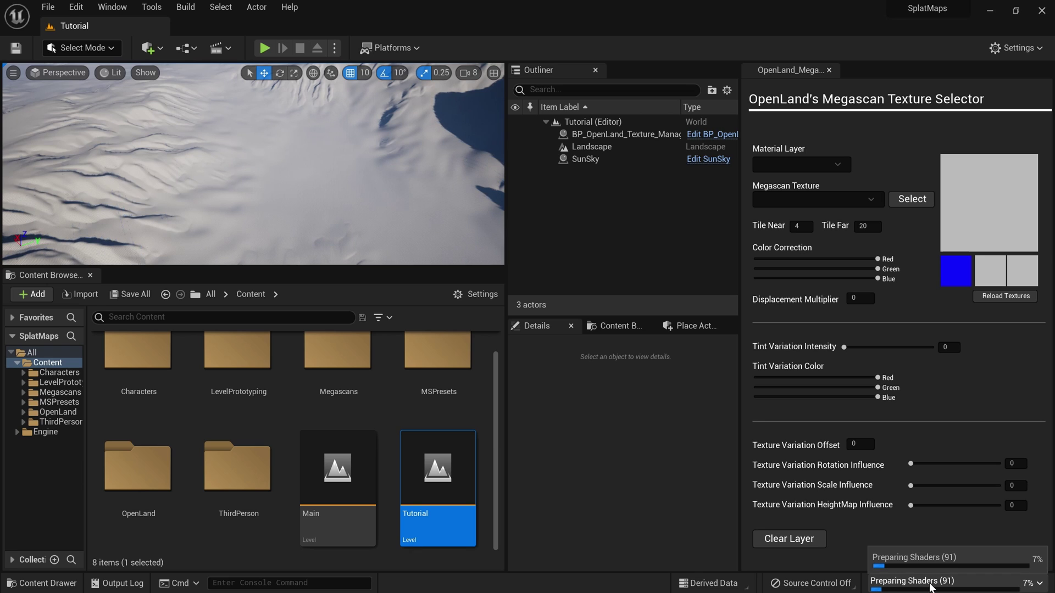
# - Assign the Baseball_Dirt_Field_vidpehm Megascan texture to the Sand material layer
pyautogui.moveTo(270, 220); pyautogui.dragTo(203, 170, button='right')
pyautogui.press('w')
pyautogui.moveTo(318, 192); pyautogui.dragTo(223, 120, button='right')
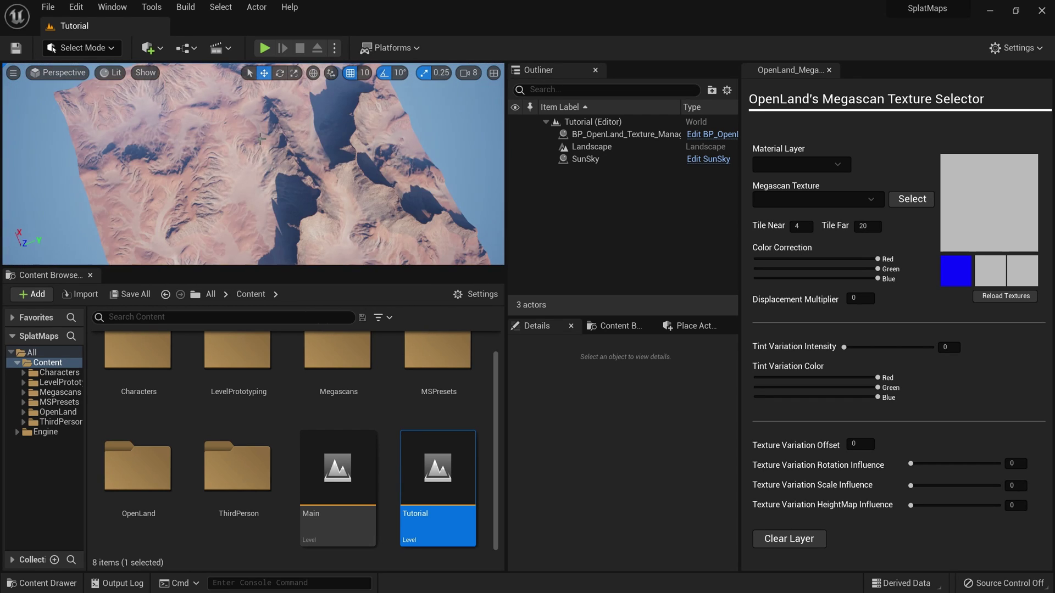
pyautogui.moveTo(260, 139); pyautogui.dragTo(363, 135, button='right')
pyautogui.moveTo(280, 123); pyautogui.dragTo(299, 134, button='right')
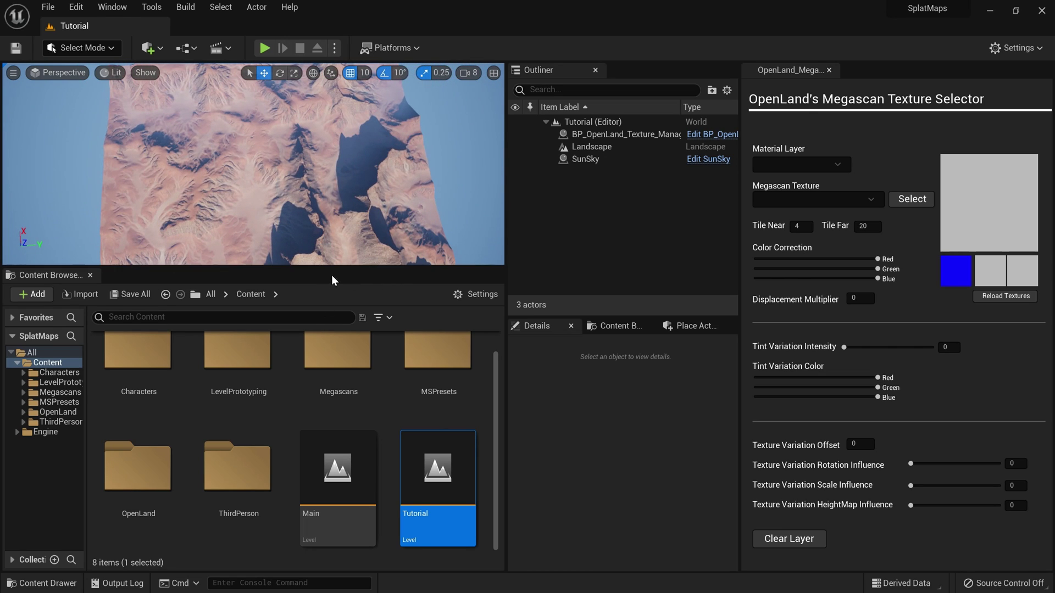
pyautogui.moveTo(334, 268); pyautogui.dragTo(334, 455)
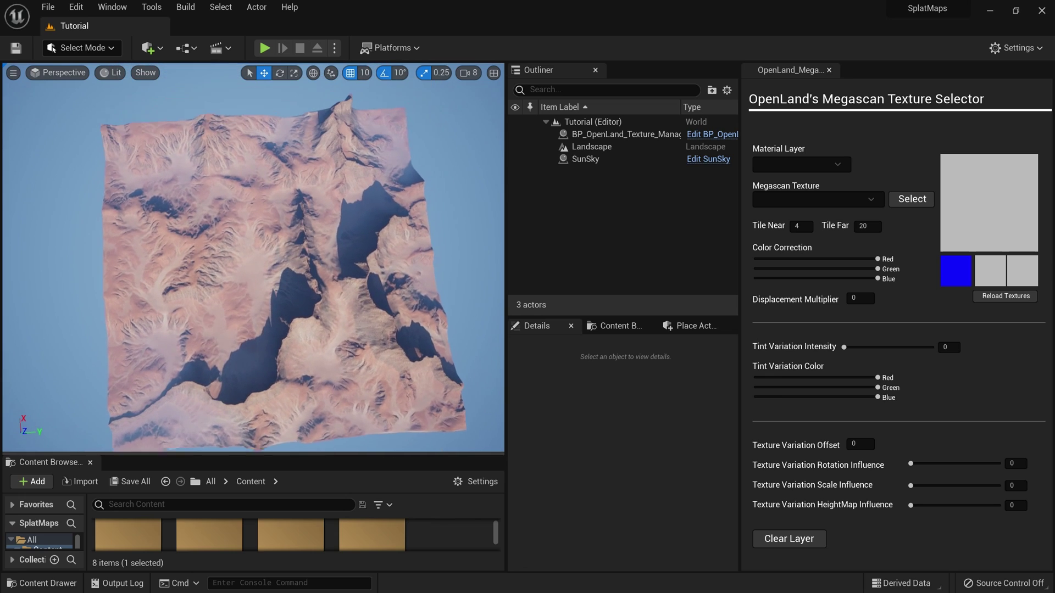
pyautogui.click(790, 166)
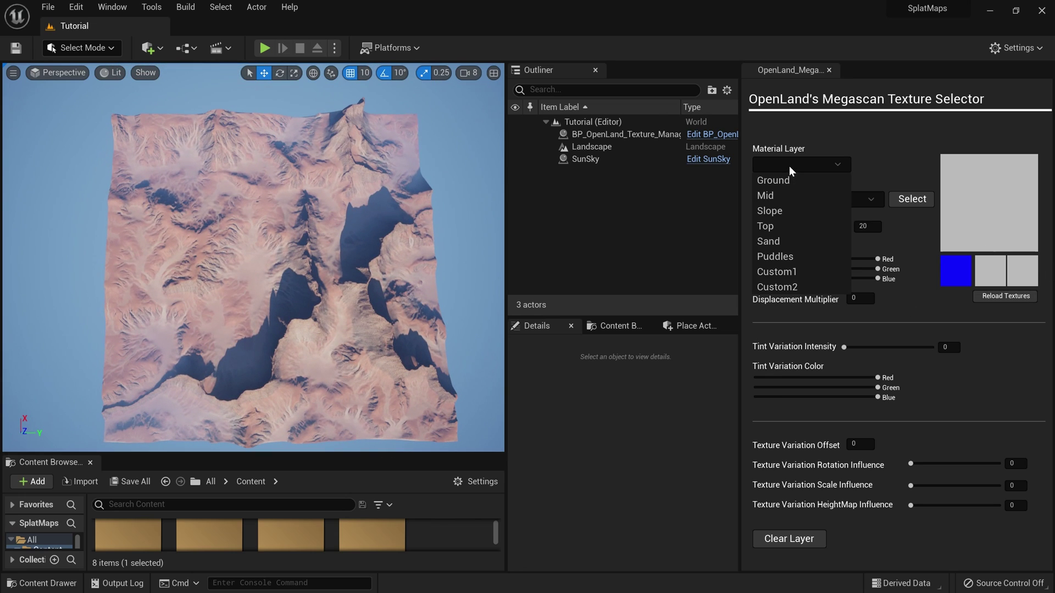
pyautogui.click(784, 244)
pyautogui.click(825, 199)
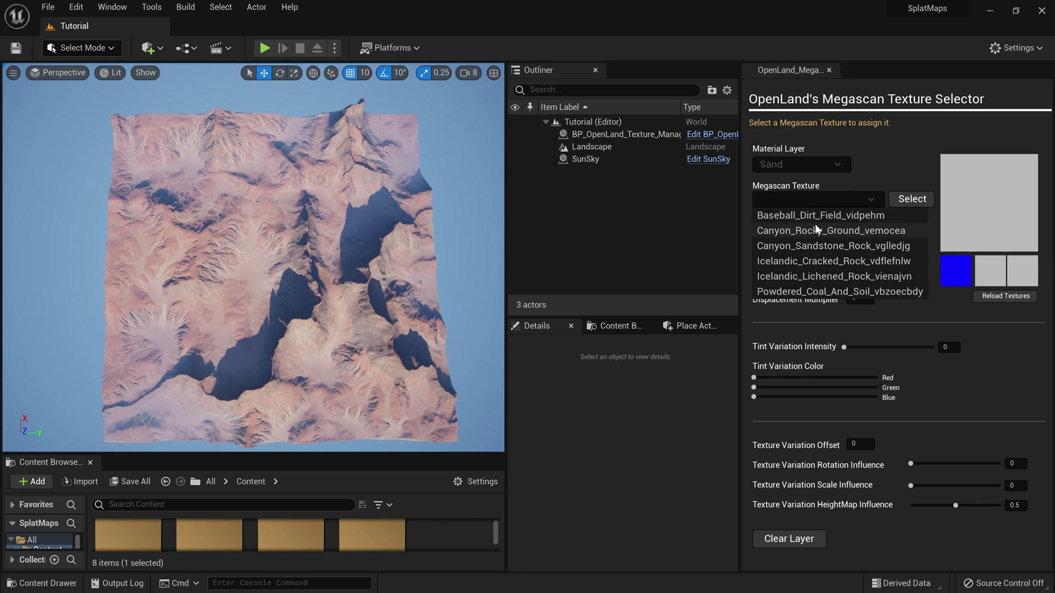
pyautogui.click(813, 219)
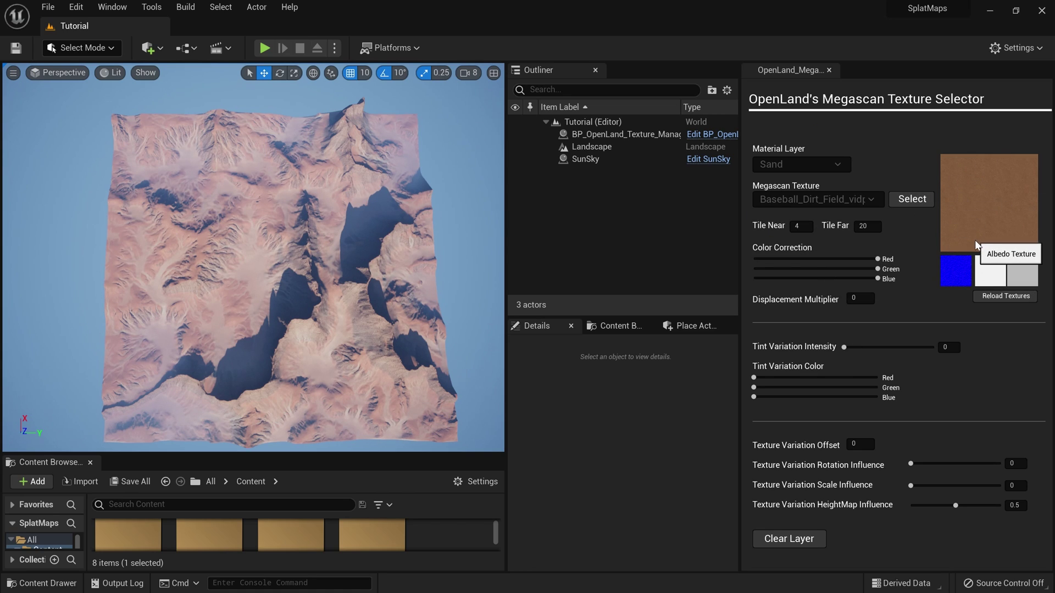
pyautogui.click(911, 199)
# - Slightly lower the red colour correction of the Sand layer's texture
pyautogui.moveTo(252, 235); pyautogui.dragTo(285, 223, button='right')
pyautogui.keyDown('alt'); pyautogui.moveTo(286, 222); pyautogui.dragTo(336, 213); pyautogui.keyUp('alt')
pyautogui.moveTo(294, 257); pyautogui.dragTo(322, 259, button='right')
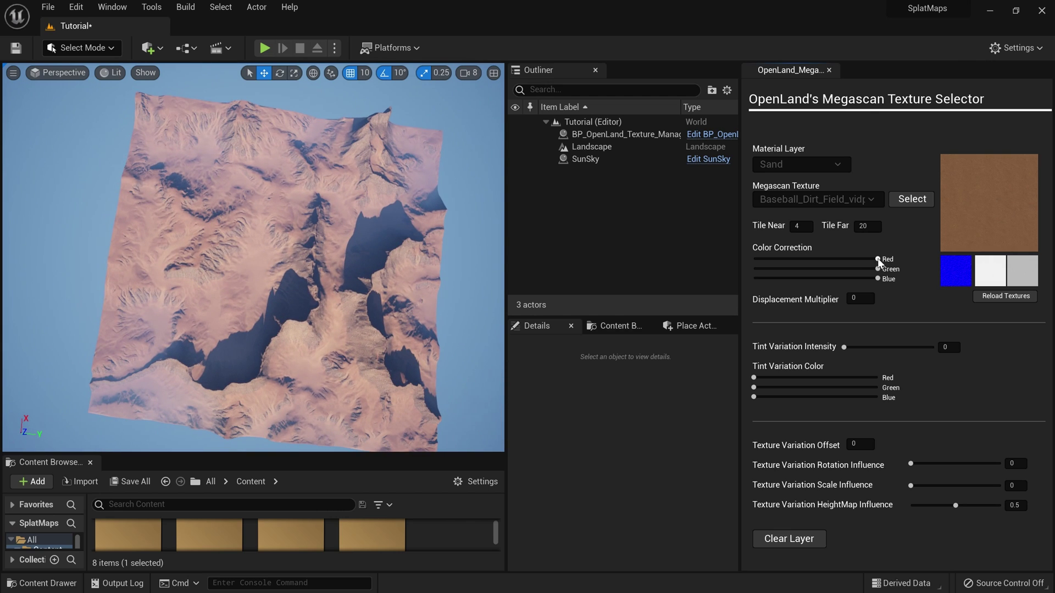
pyautogui.moveTo(875, 259); pyautogui.dragTo(869, 258)
# - Inspect the retextured landscape, and switch to Photos to browse the splat maps starting from dusty_sediment.png
pyautogui.moveTo(242, 271); pyautogui.dragTo(264, 332, button='right')
pyautogui.press('w')
pyautogui.press('s')
pyautogui.press('ctrl+super+Right')
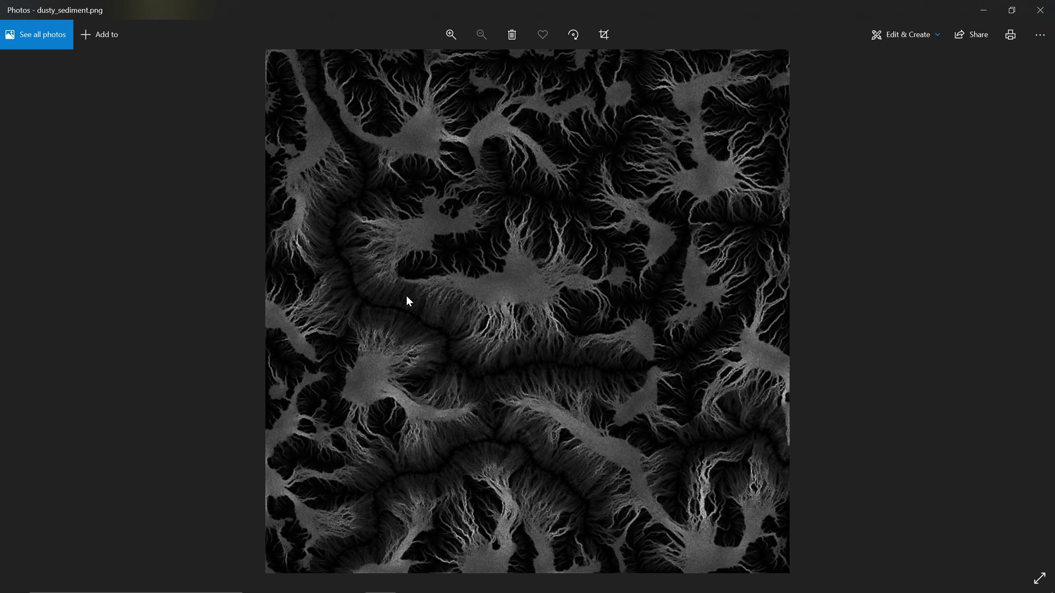
pyautogui.press('Left')
pyautogui.press('Left')
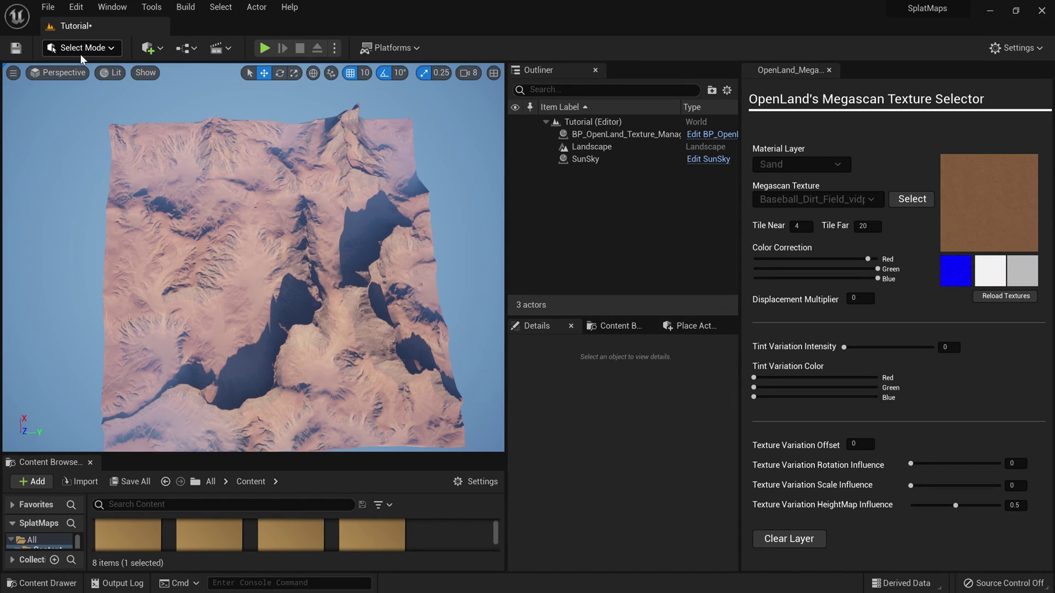
# - Switch to Landscape mode and assign Custom1_LayerInfo to the Custom1 paint layer
pyautogui.click(86, 53)
pyautogui.click(95, 85)
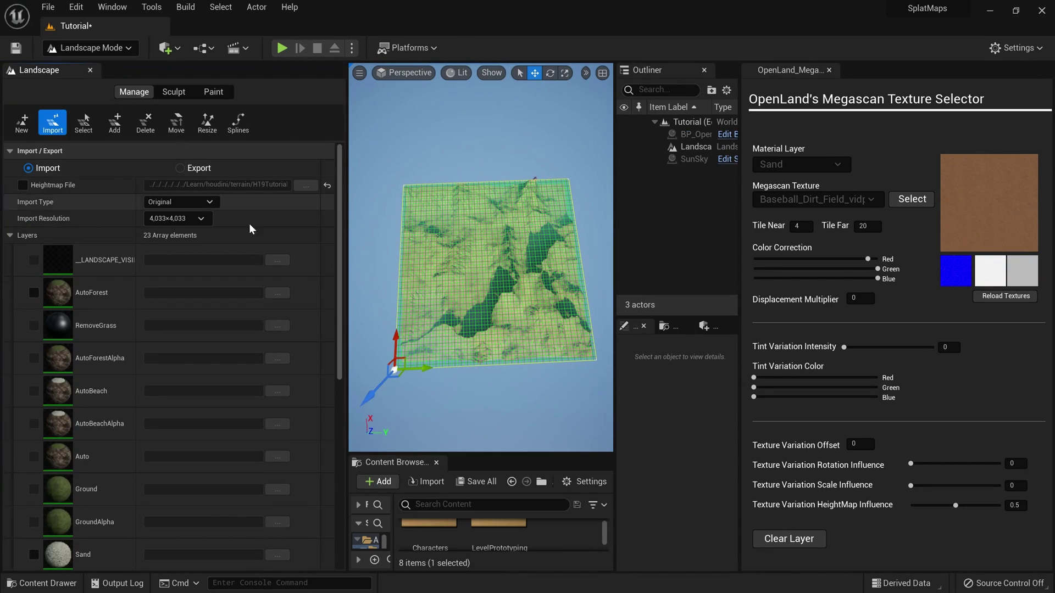
pyautogui.click(198, 91)
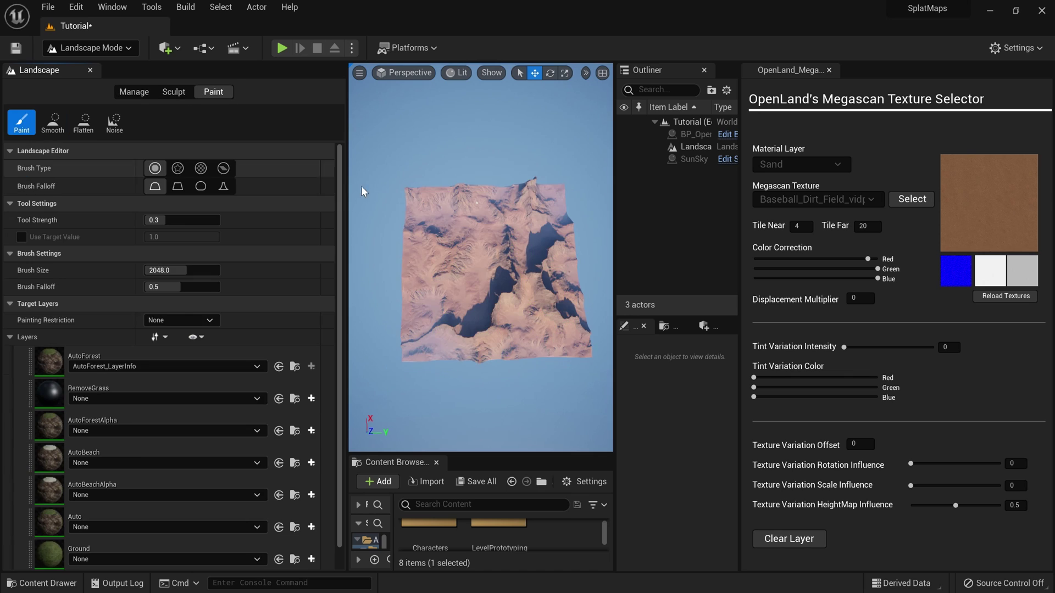
pyautogui.moveTo(341, 267); pyautogui.dragTo(338, 488)
pyautogui.scroll(-3, 303, 505)
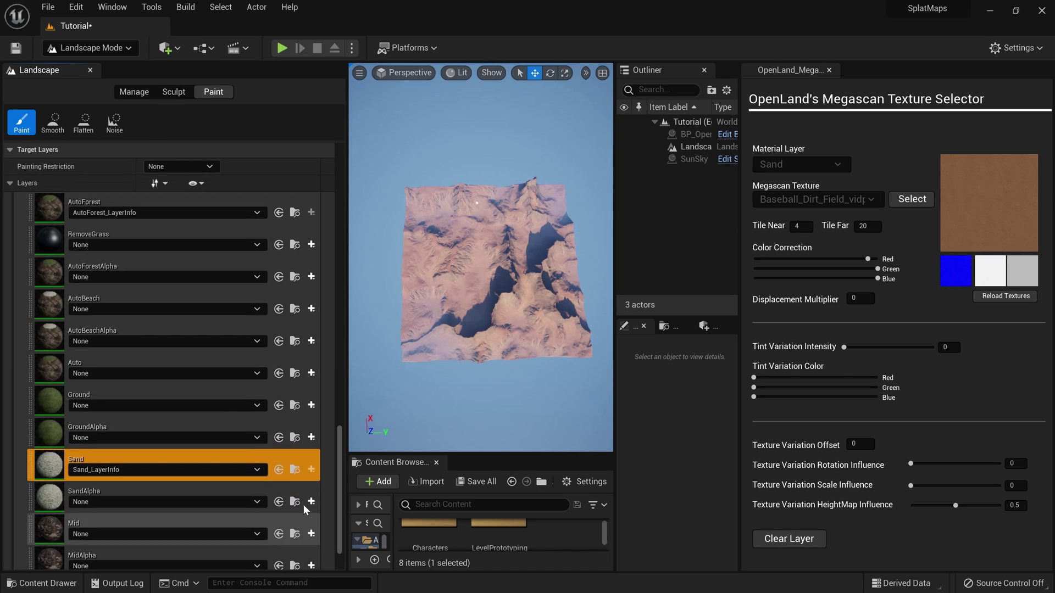
pyautogui.click(222, 401)
pyautogui.moveTo(337, 543); pyautogui.dragTo(292, 559)
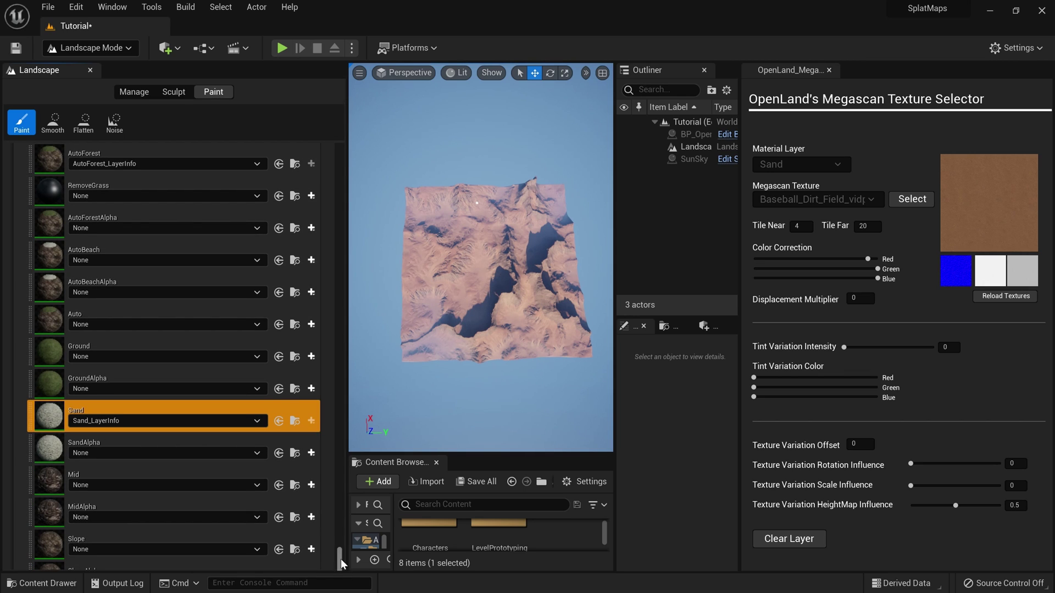
pyautogui.scroll(-5, 340, 559)
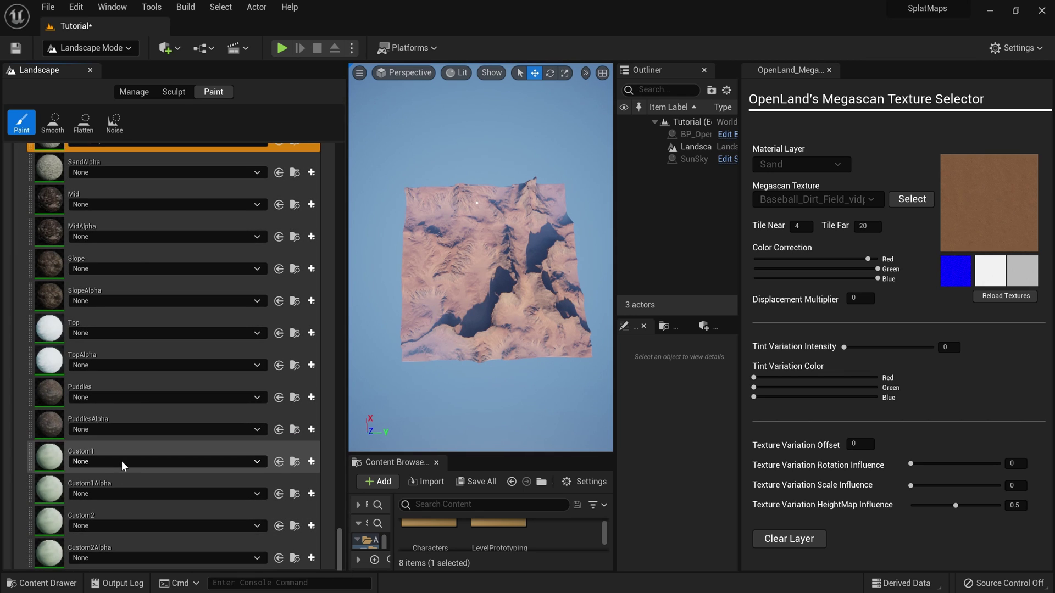
pyautogui.click(121, 462)
pyautogui.click(138, 309)
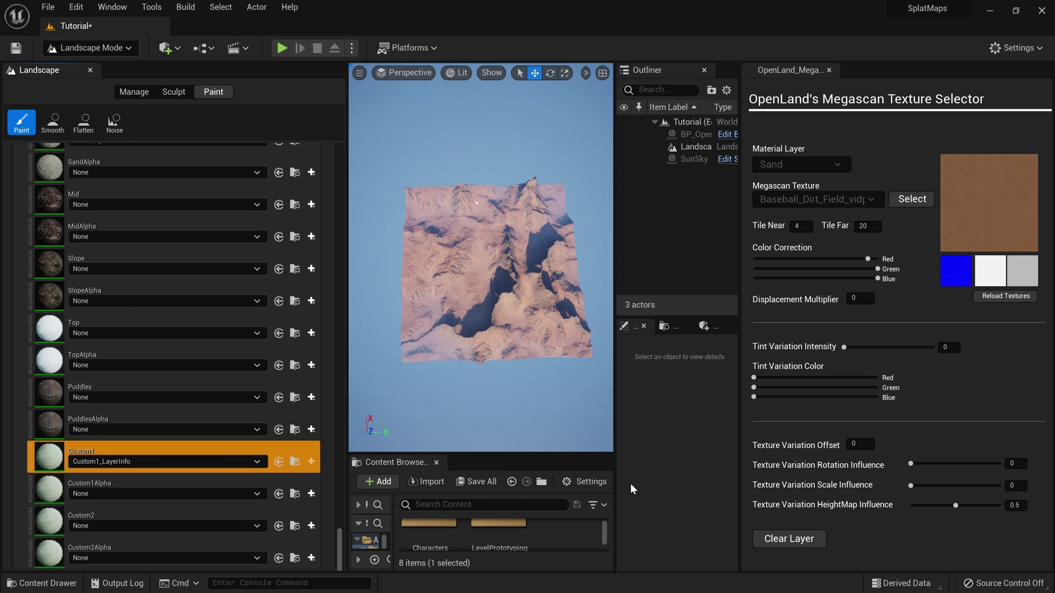
# - Enable the Custom1 layer for import and import dusty_debris from the H19Tutorial render folder as its layer file
pyautogui.click(137, 93)
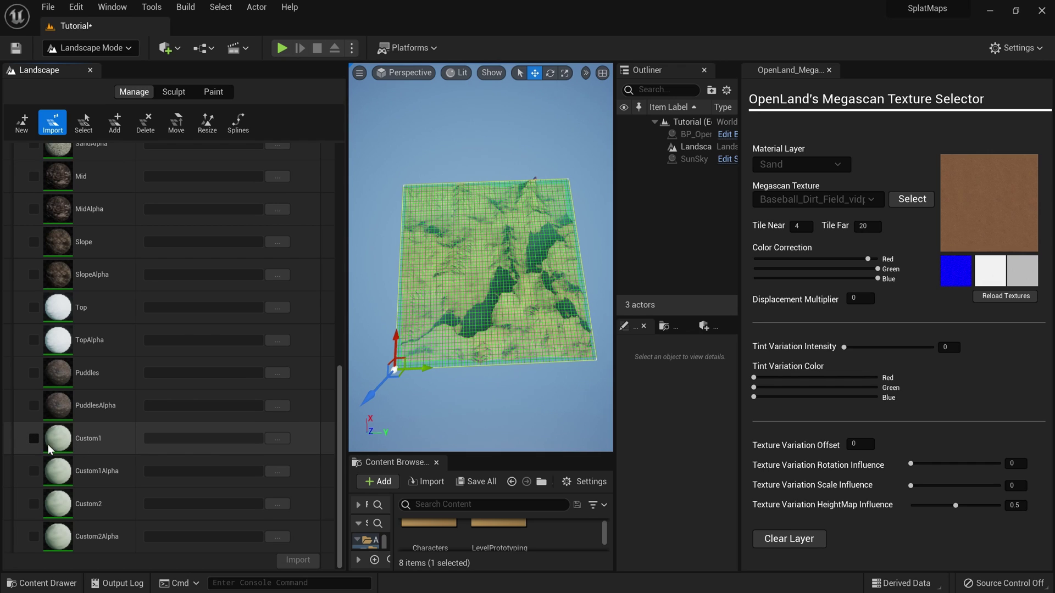
pyautogui.click(34, 439)
pyautogui.click(277, 438)
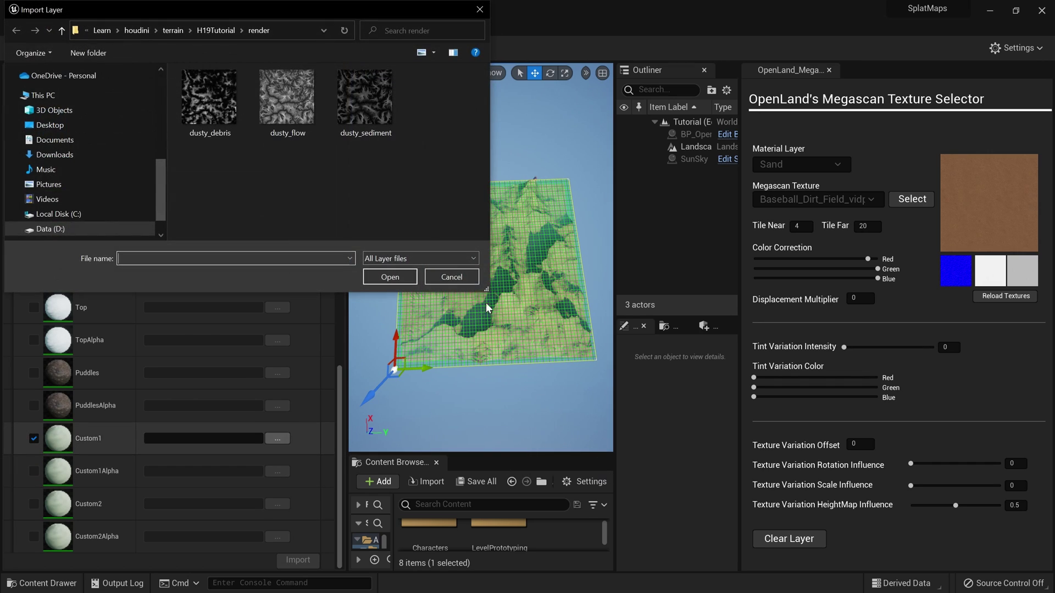
pyautogui.doubleClick(212, 102)
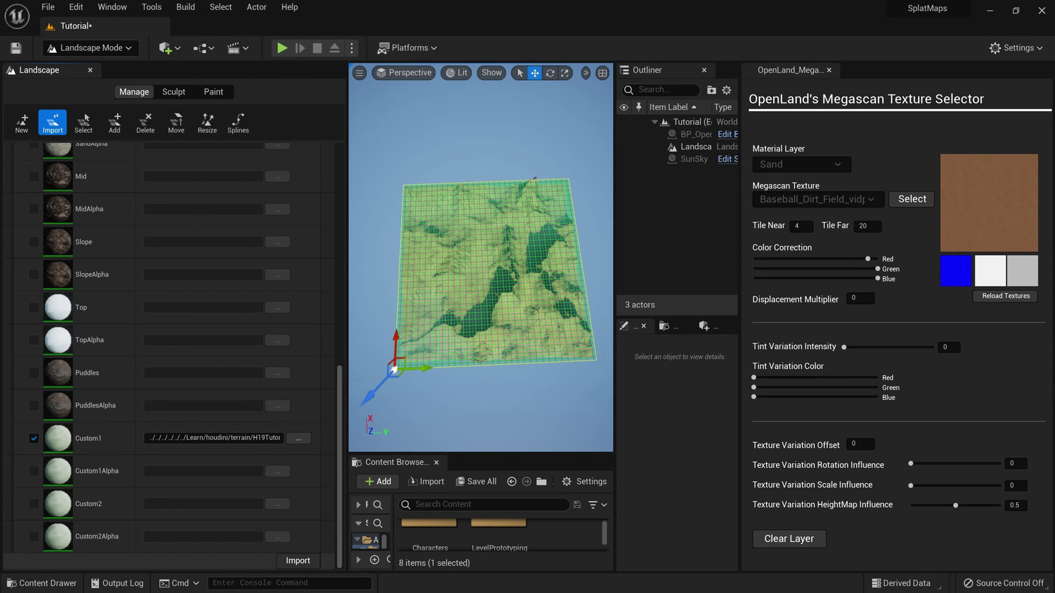
pyautogui.click(298, 561)
pyautogui.moveTo(481, 274)
pyautogui.mouseDown(button='right')
pyautogui.moveTo(479, 226)
pyautogui.moveTo(480, 261)
pyautogui.mouseUp(button='right')
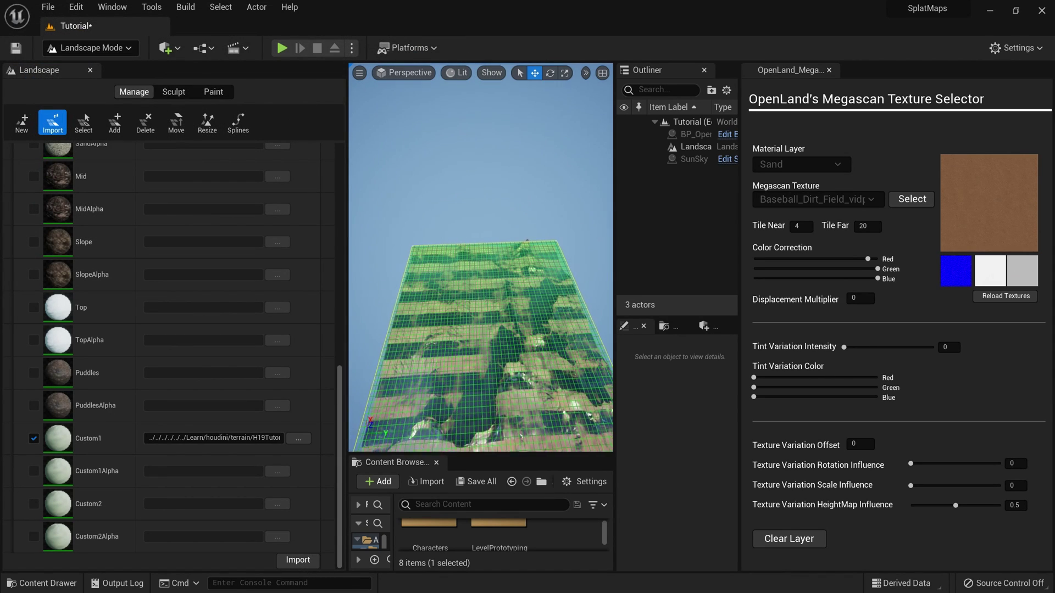
# - Return to Select mode, then save and reload the Tutorial level
pyautogui.click(90, 47)
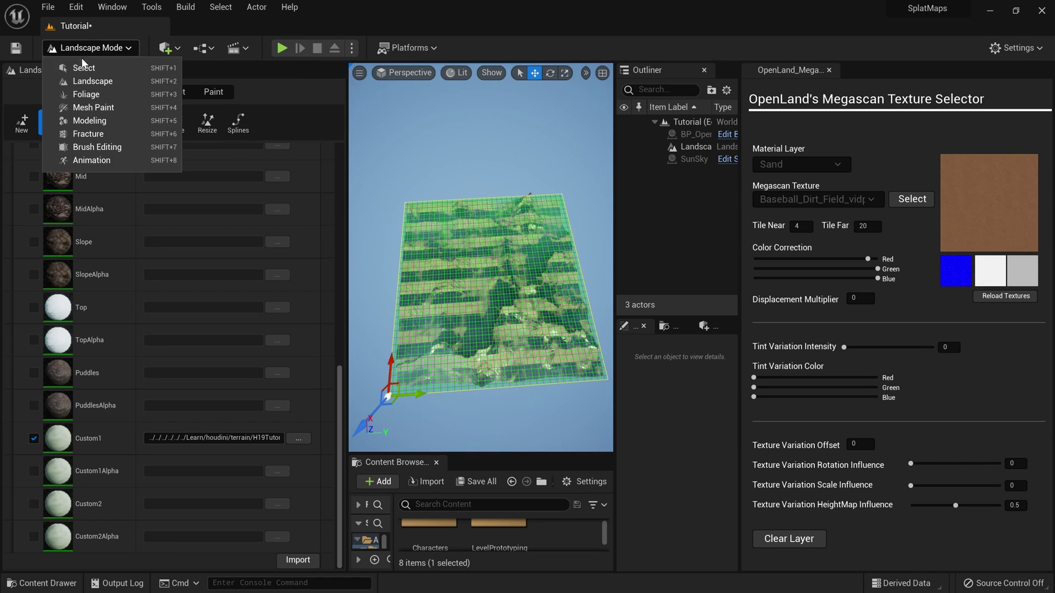
pyautogui.click(71, 67)
pyautogui.hotkey('ctrl', 's')
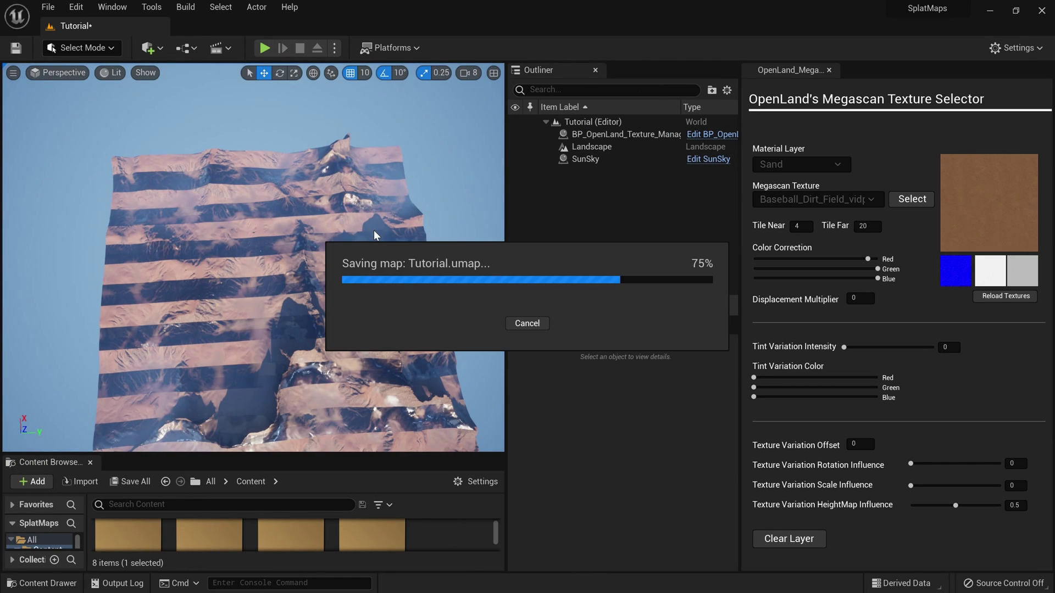
pyautogui.doubleClick(438, 494)
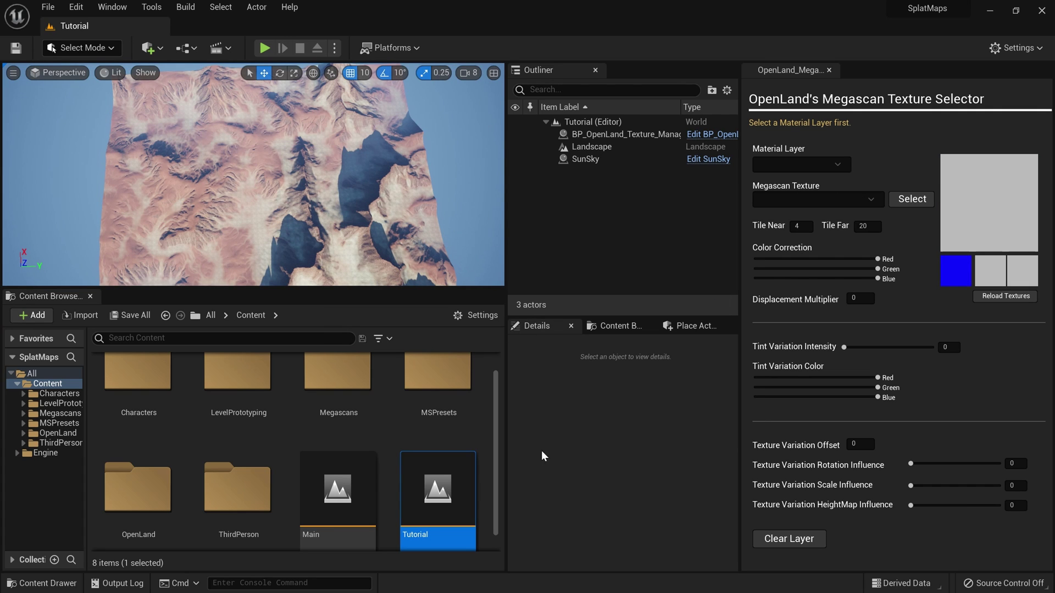
# - Assign the Powdered_Coal_And_Soil_vbzoecbdy Megascan texture to the Custom1 material layer and check it on the landscape
pyautogui.moveTo(409, 290); pyautogui.dragTo(409, 389)
pyautogui.moveTo(252, 224); pyautogui.dragTo(233, 203, button='right')
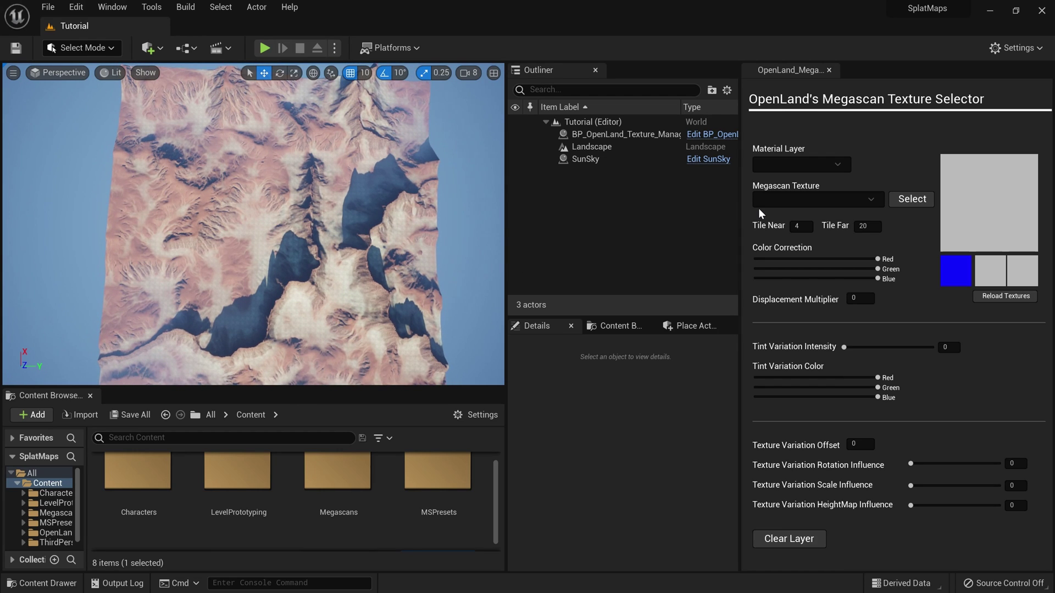
pyautogui.moveTo(275, 242)
pyautogui.mouseDown(button='right')
pyautogui.moveTo(322, 239)
pyautogui.moveTo(272, 228)
pyautogui.moveTo(274, 236)
pyautogui.mouseUp(button='right')
pyautogui.click(816, 167)
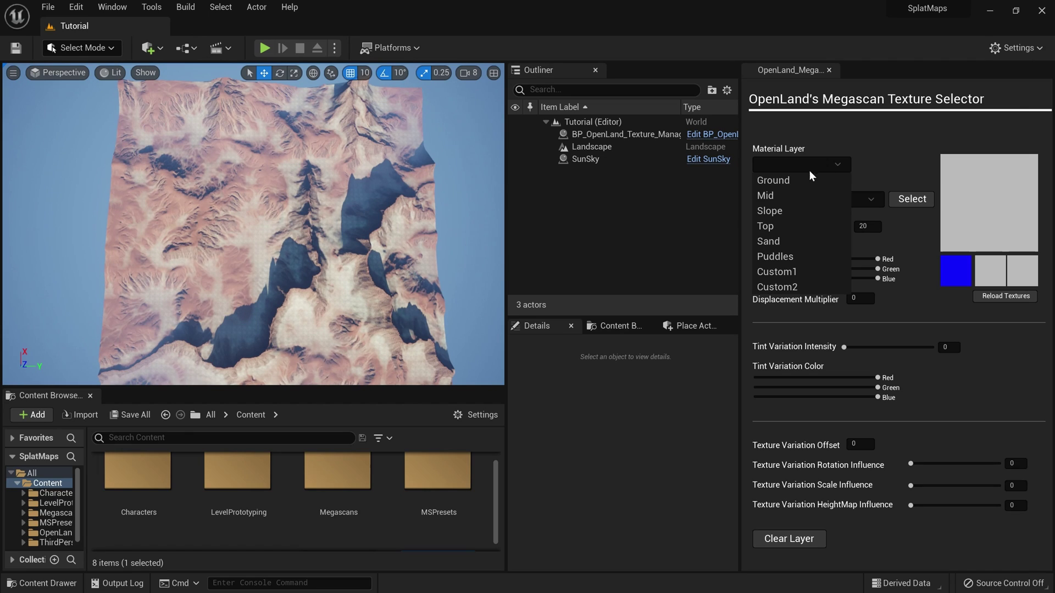
pyautogui.click(783, 272)
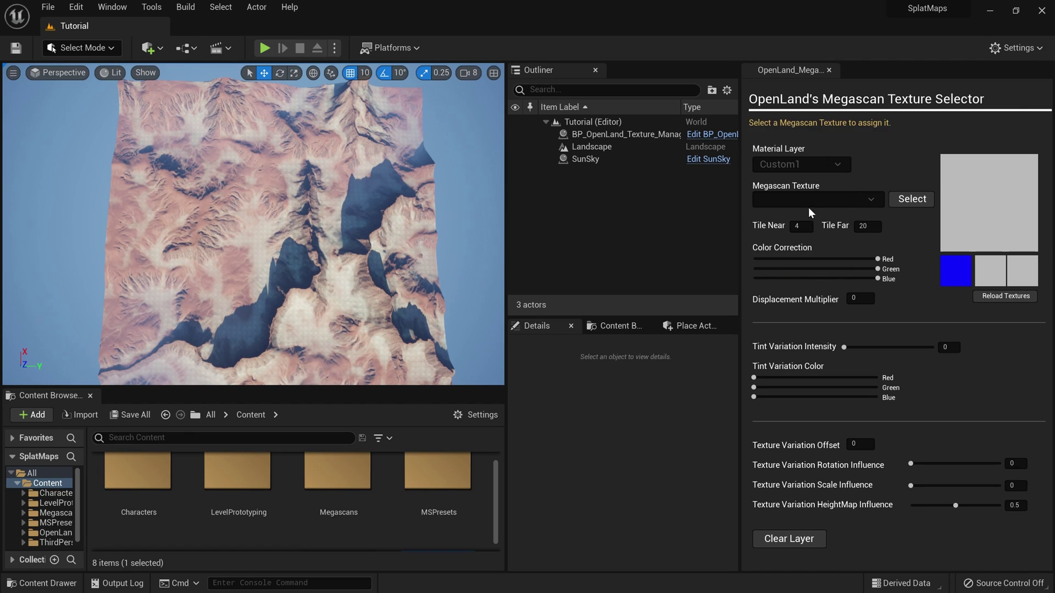
pyautogui.click(819, 196)
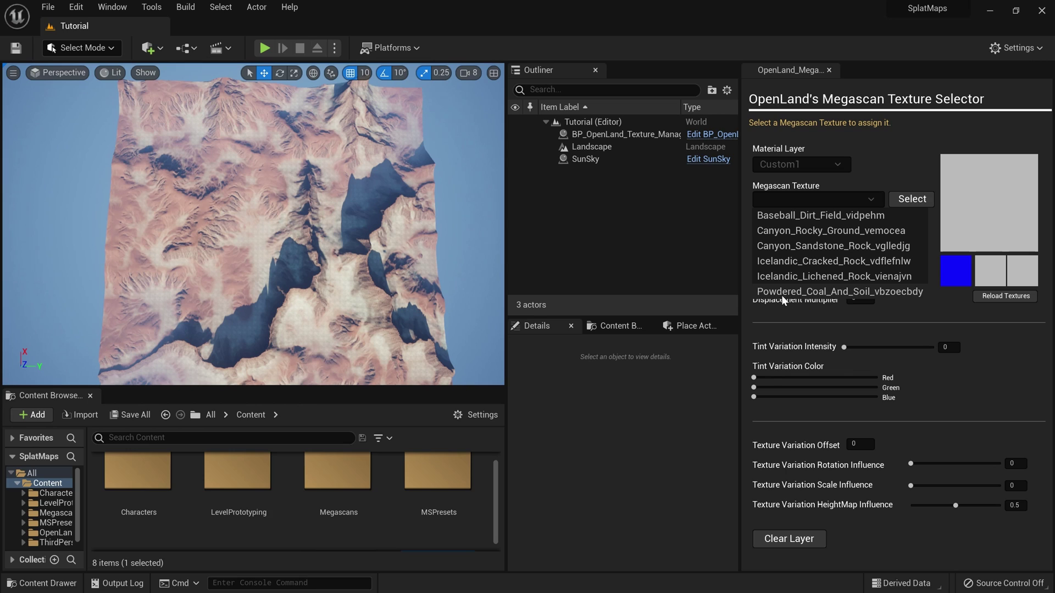
pyautogui.click(805, 292)
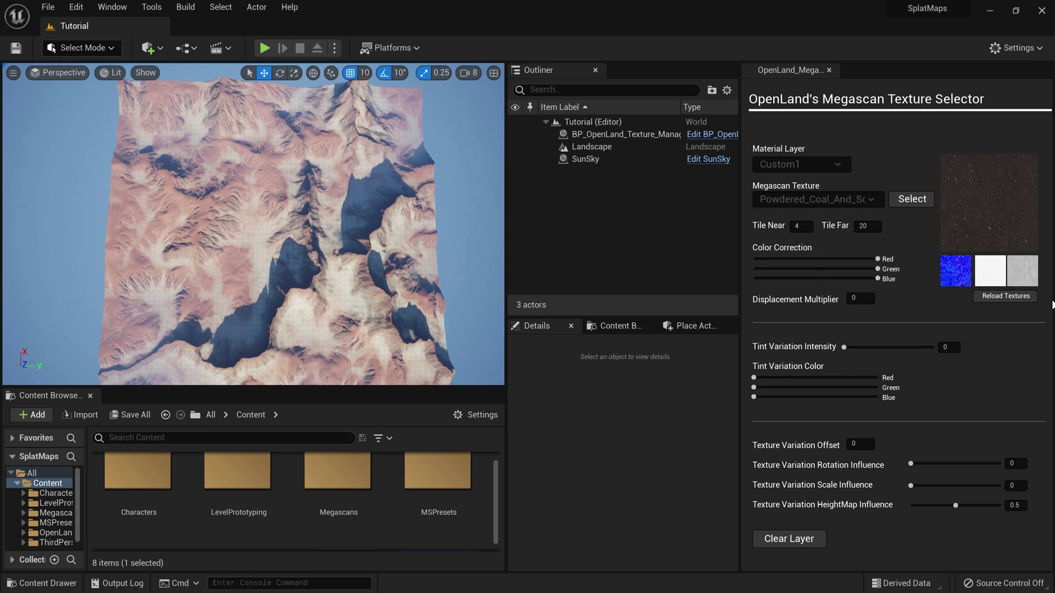
pyautogui.click(908, 201)
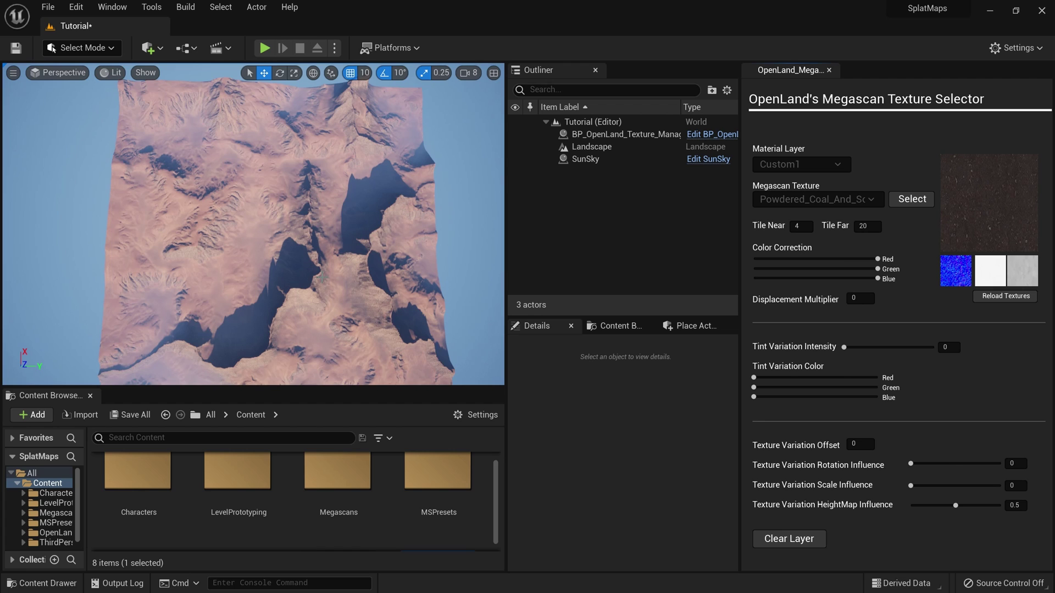
pyautogui.moveTo(323, 279)
pyautogui.mouseDown()
pyautogui.moveTo(274, 313)
pyautogui.moveTo(324, 281)
pyautogui.moveTo(456, 275)
pyautogui.moveTo(322, 277)
pyautogui.mouseUp()
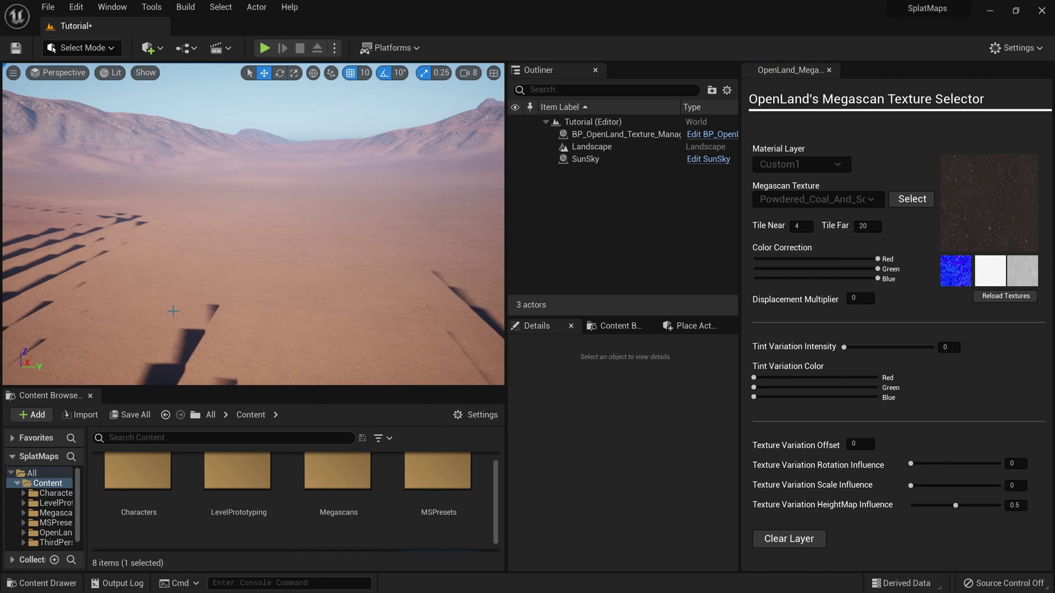
pyautogui.moveTo(221, 294); pyautogui.dragTo(244, 362, button='right')
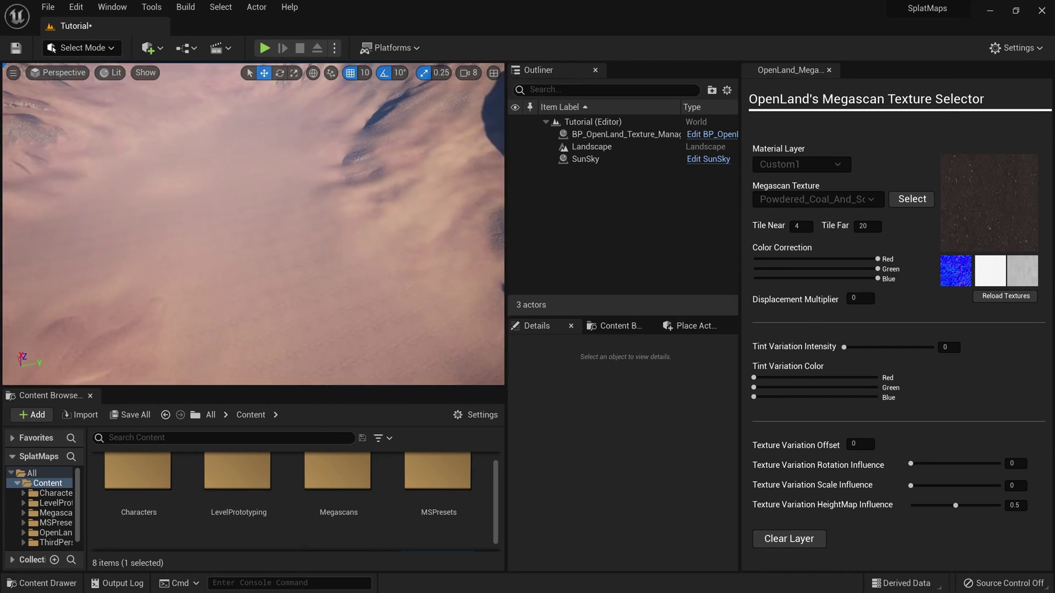
# - Set the Custom1 layer's Texture Variation Rotation Influence to 0.37 and Texture Variation Offset to 5, and inspect the sandy ground up close
pyautogui.moveTo(346, 253); pyautogui.dragTo(207, 234, button='right')
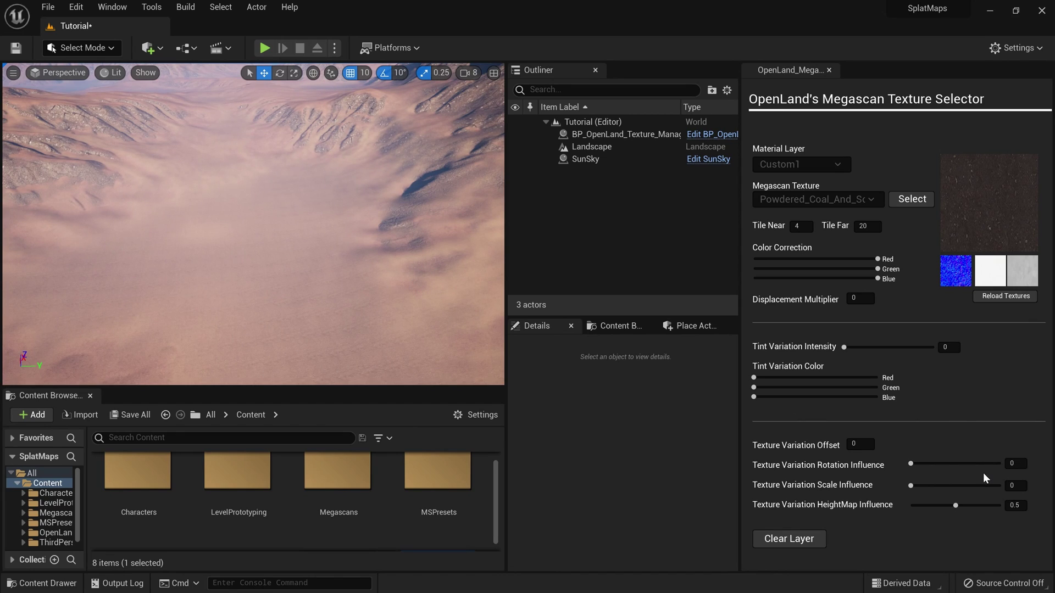
pyautogui.click(944, 464)
pyautogui.click(861, 444)
pyautogui.click(408, 312)
pyautogui.press('w')
pyautogui.moveTo(303, 318); pyautogui.dragTo(332, 347, button='right')
pyautogui.press('w')
pyautogui.press('s')
pyautogui.press('s')
pyautogui.press('w')
pyautogui.press('s')
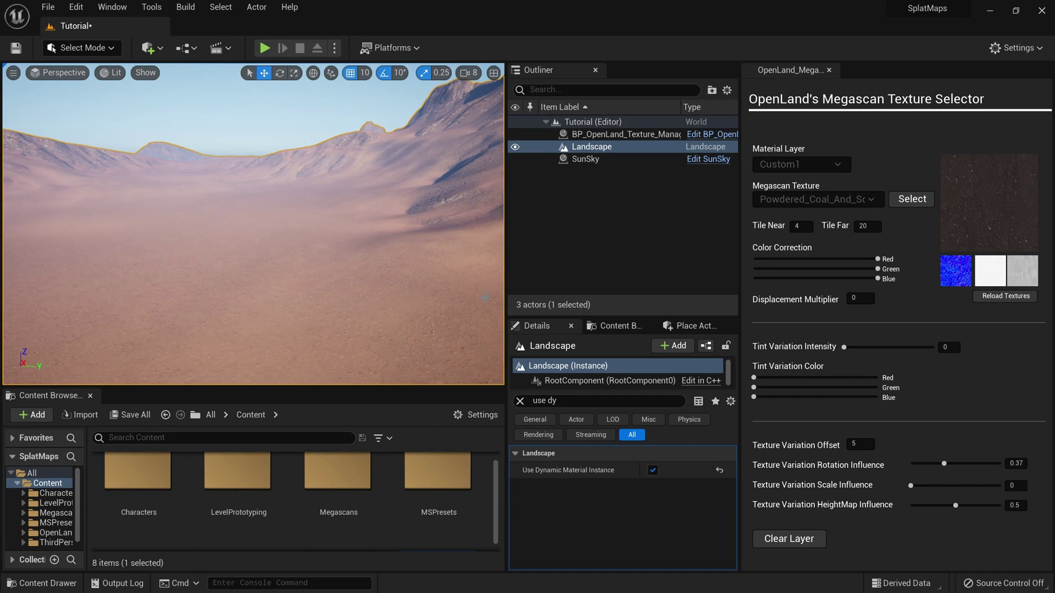
# - Try a Tile Near value of 40 on the Custom1 layer and play-test the ground texture scale with the character
pyautogui.click(797, 226)
pyautogui.write('40')
pyautogui.hotkey('alt', 'p')
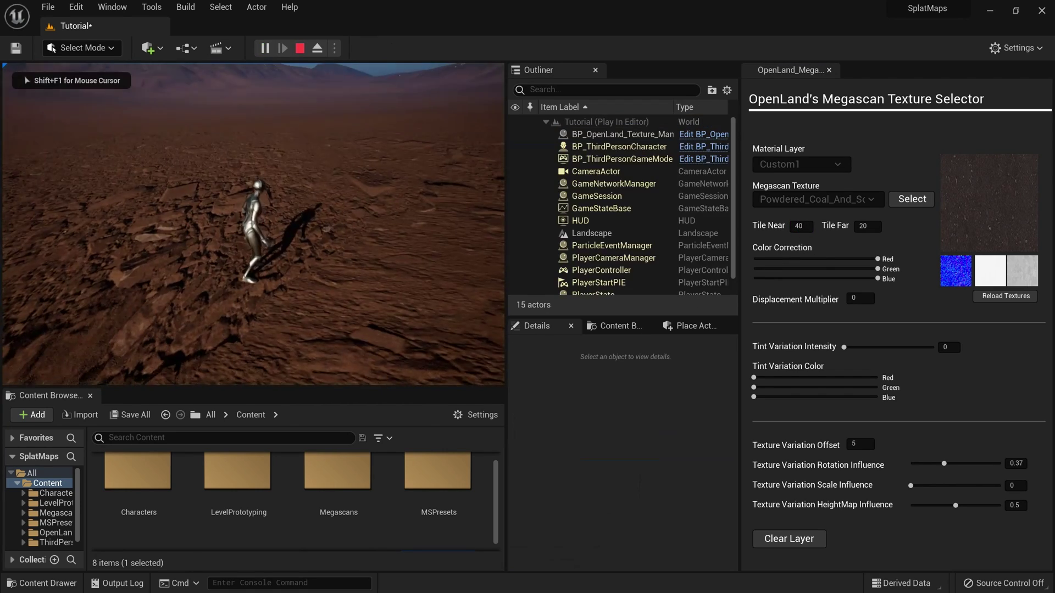
pyautogui.press('w')
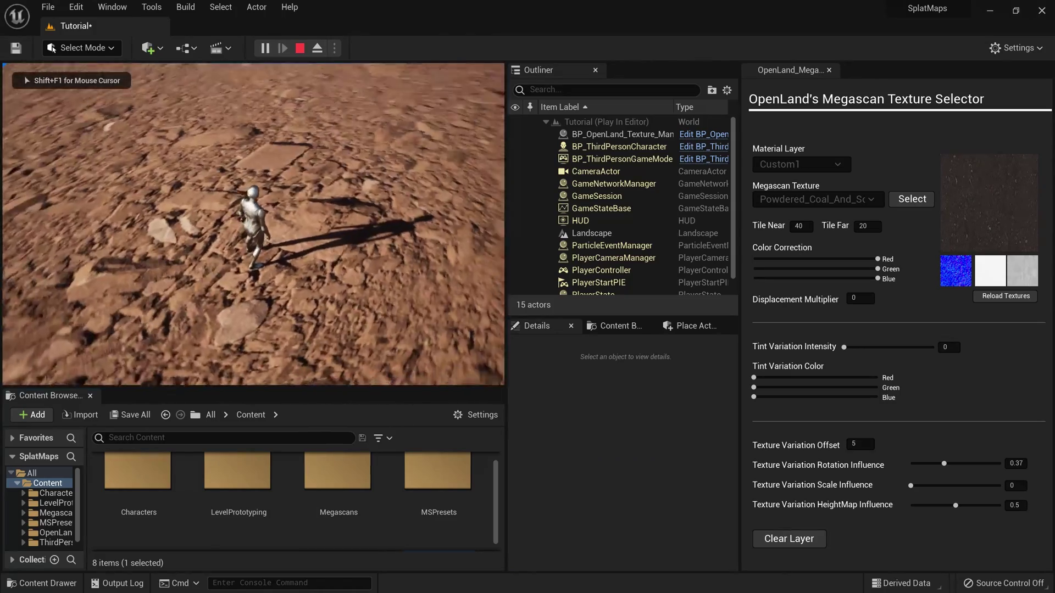
pyautogui.press('w')
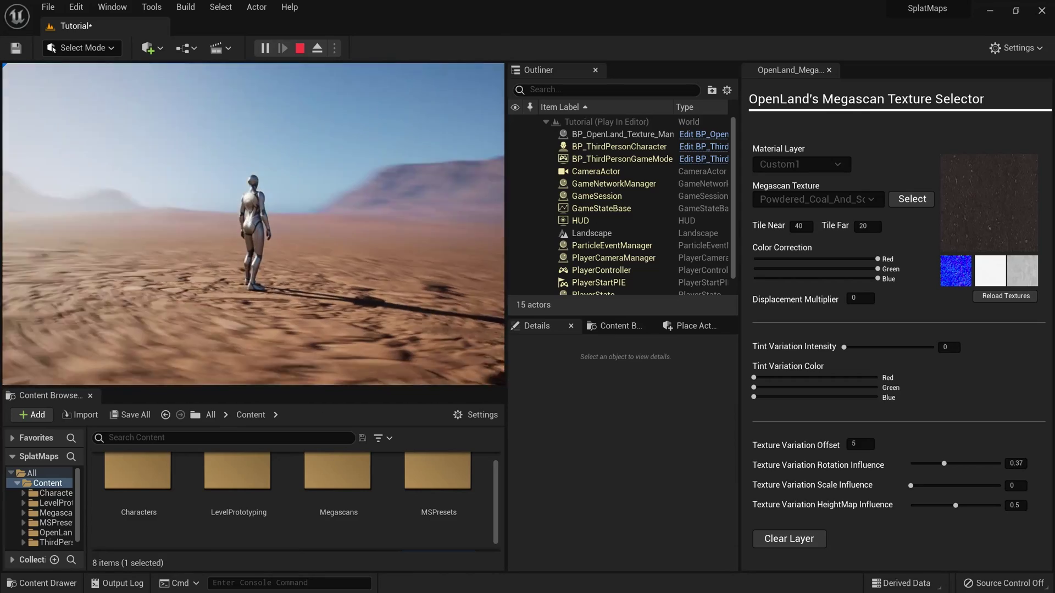
pyautogui.hotkey('shift', 'F1')
pyautogui.press('Escape')
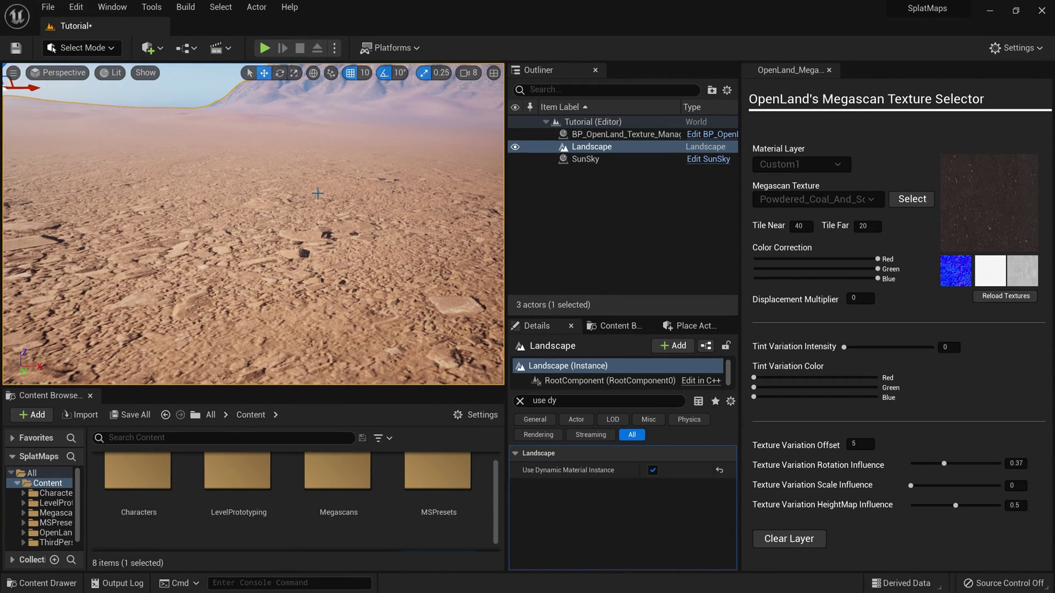
# - Set the Custom1 layer's Tile Near to 4 and check the ground texture in the viewport
pyautogui.click(825, 229)
pyautogui.write('4')
pyautogui.click(346, 207)
# - Set the Custom1 layer's Tile Near to 8, Tile Far to 16 and Texture Variation Rotation Influence to 0.10
pyautogui.click(800, 226)
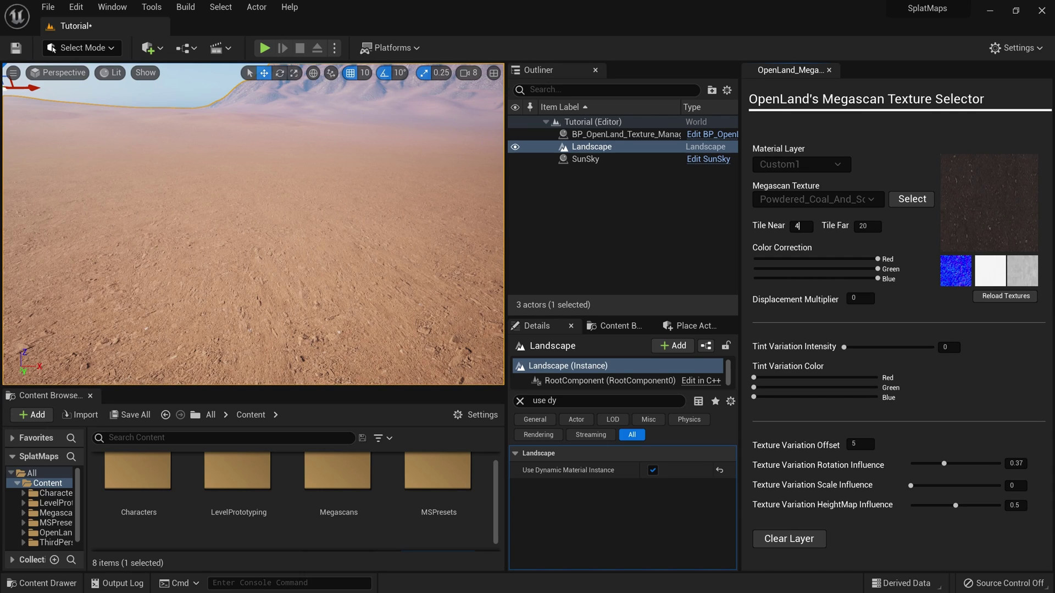
pyautogui.write('8')
pyautogui.press('Return')
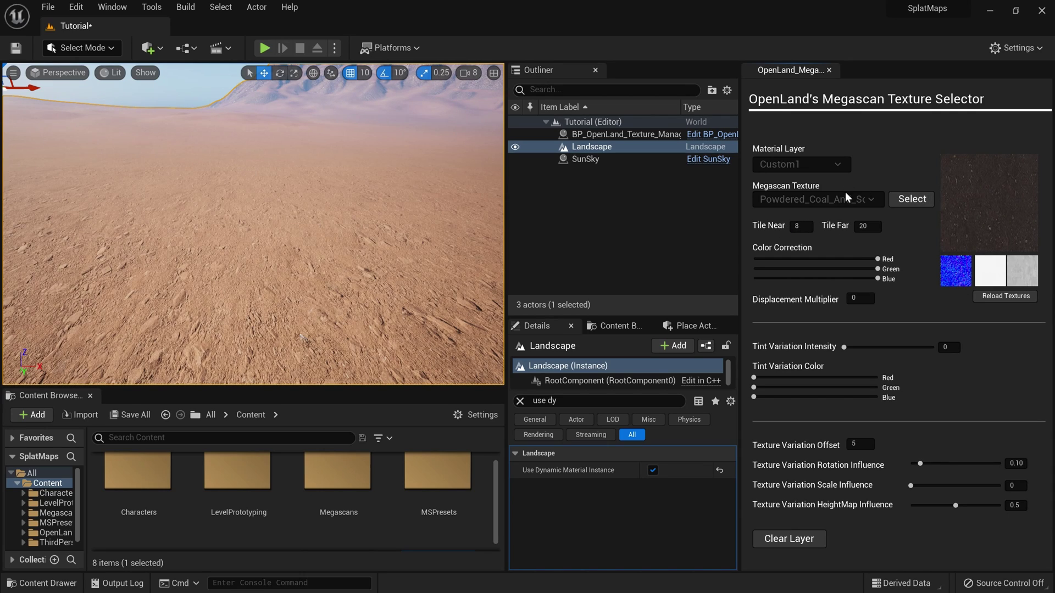
pyautogui.click(880, 229)
pyautogui.write('16')
pyautogui.press('Return')
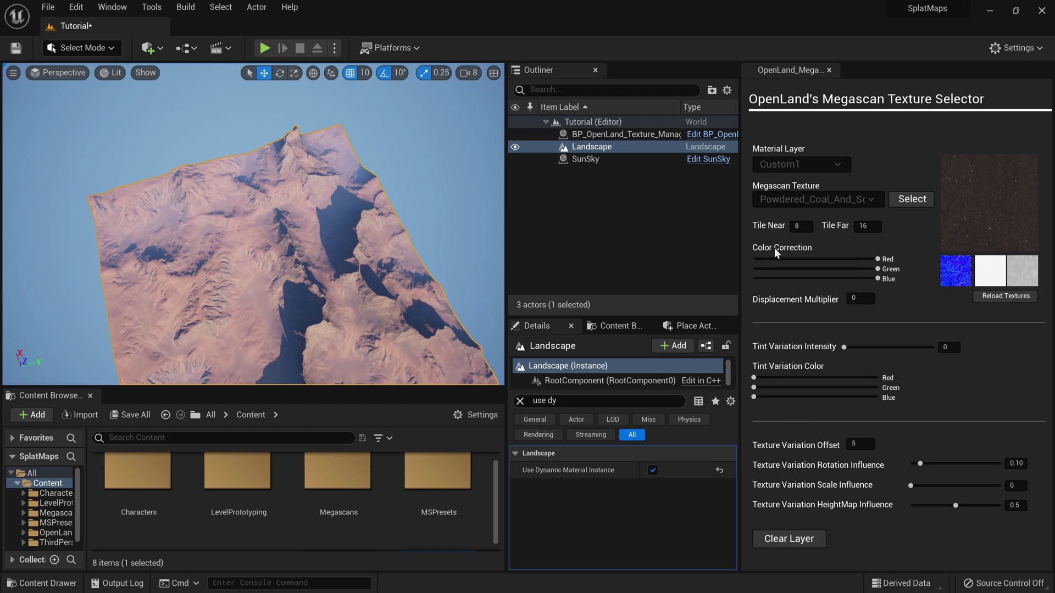
# - Play-test the level by running the character across the plain to examine the ground tiling, and frame the whole landscape after stopping
pyautogui.keyDown('alt'); pyautogui.moveTo(169, 315); pyautogui.dragTo(189, 289); pyautogui.keyUp('alt')
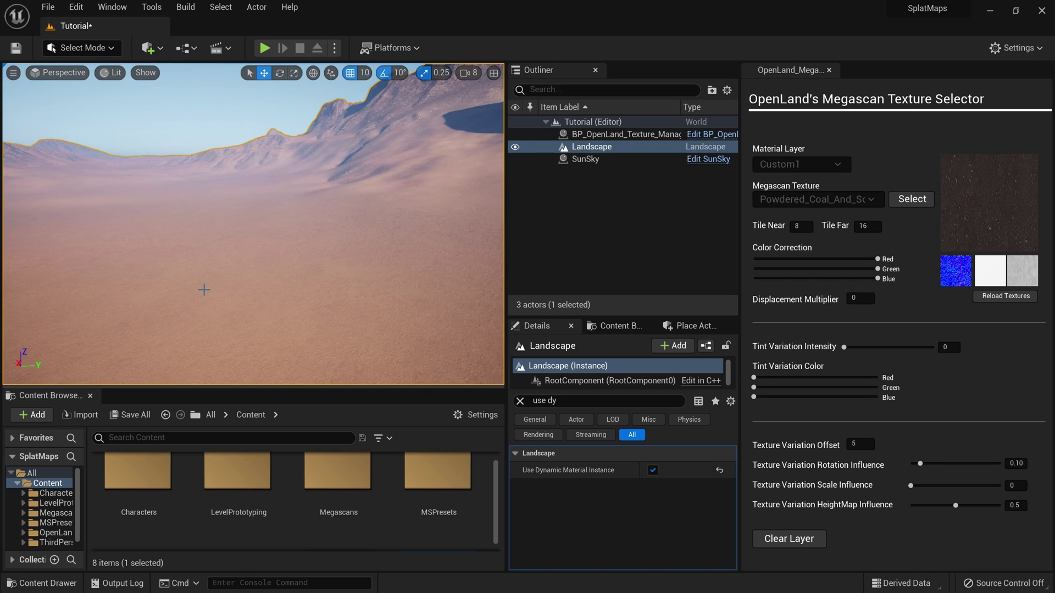
pyautogui.hotkey('alt', 'p')
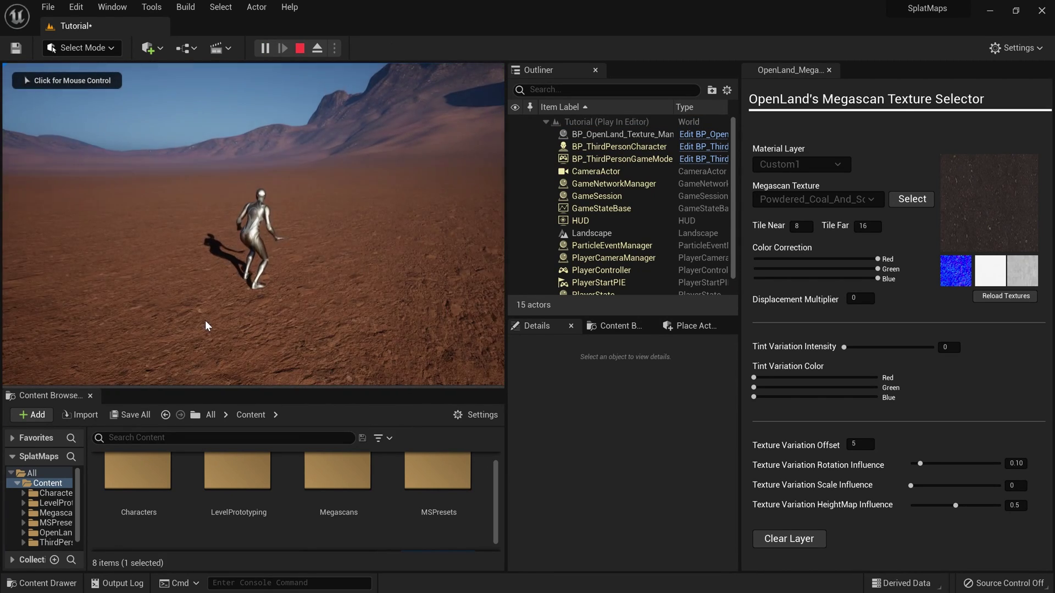
pyautogui.click(207, 326)
pyautogui.press('w')
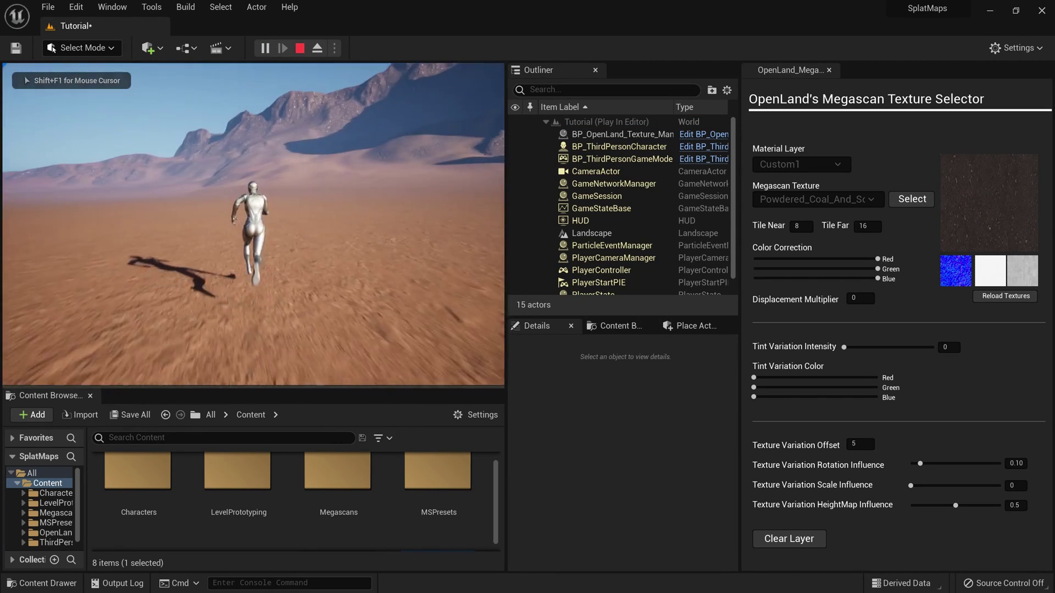
pyautogui.press('w')
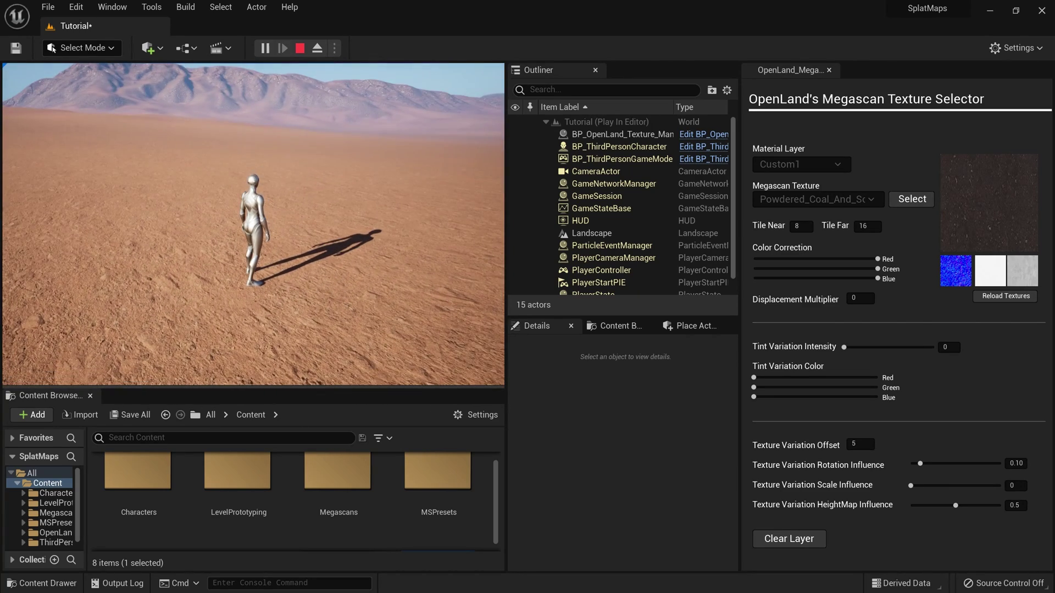
pyautogui.press('Escape')
pyautogui.moveTo(213, 236); pyautogui.dragTo(318, 212, button='right')
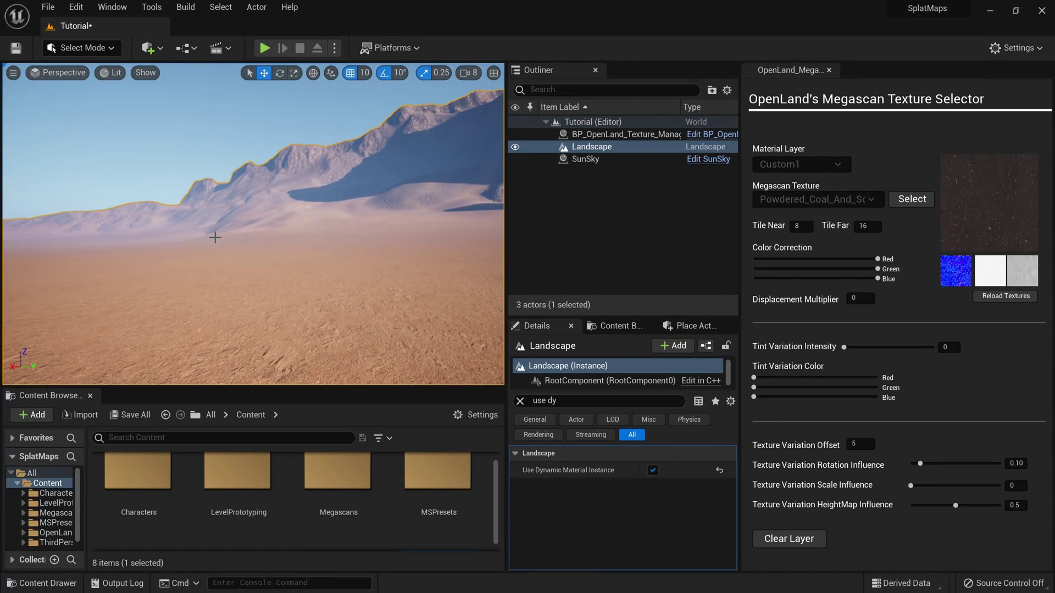
pyautogui.press('f')
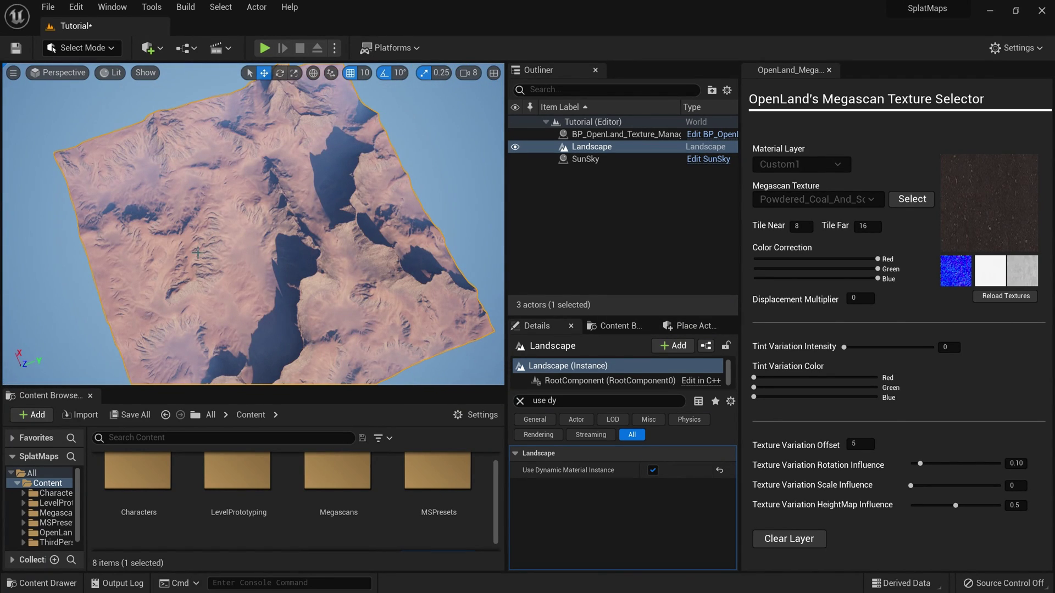